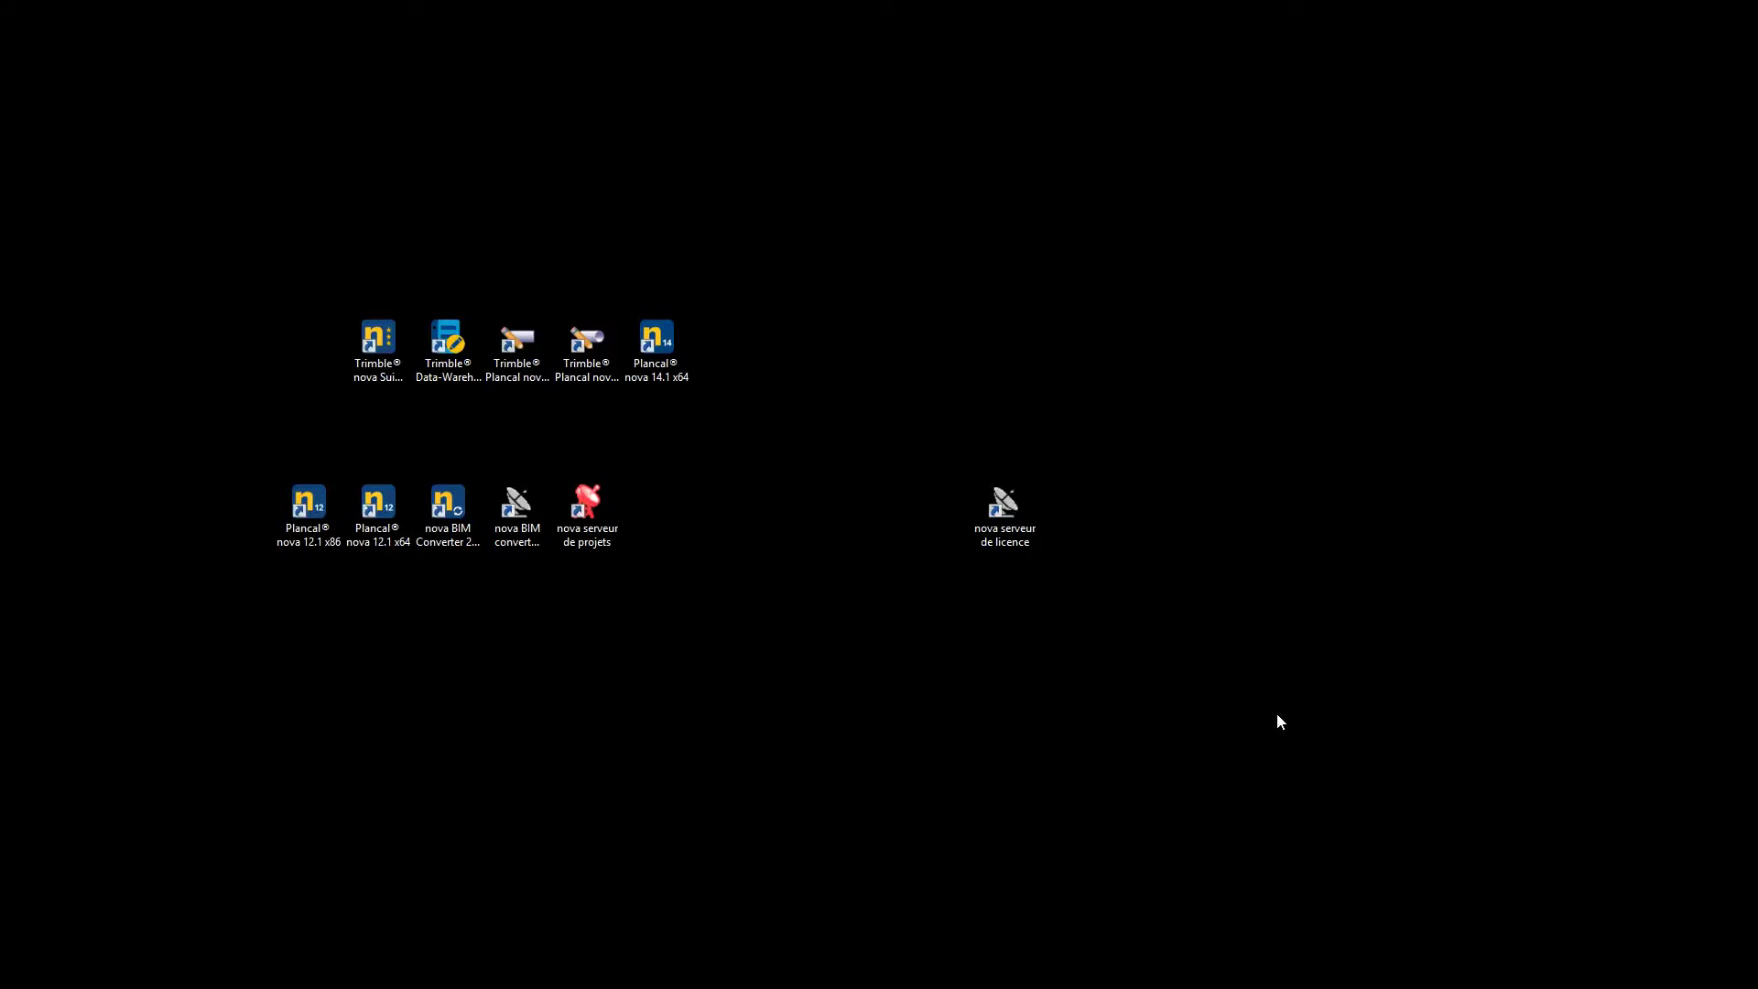
# Launch nova Serveur de licence, activate the licence online with the pasted serial number, and install its service
pyautogui.doubleClick(1010, 510)
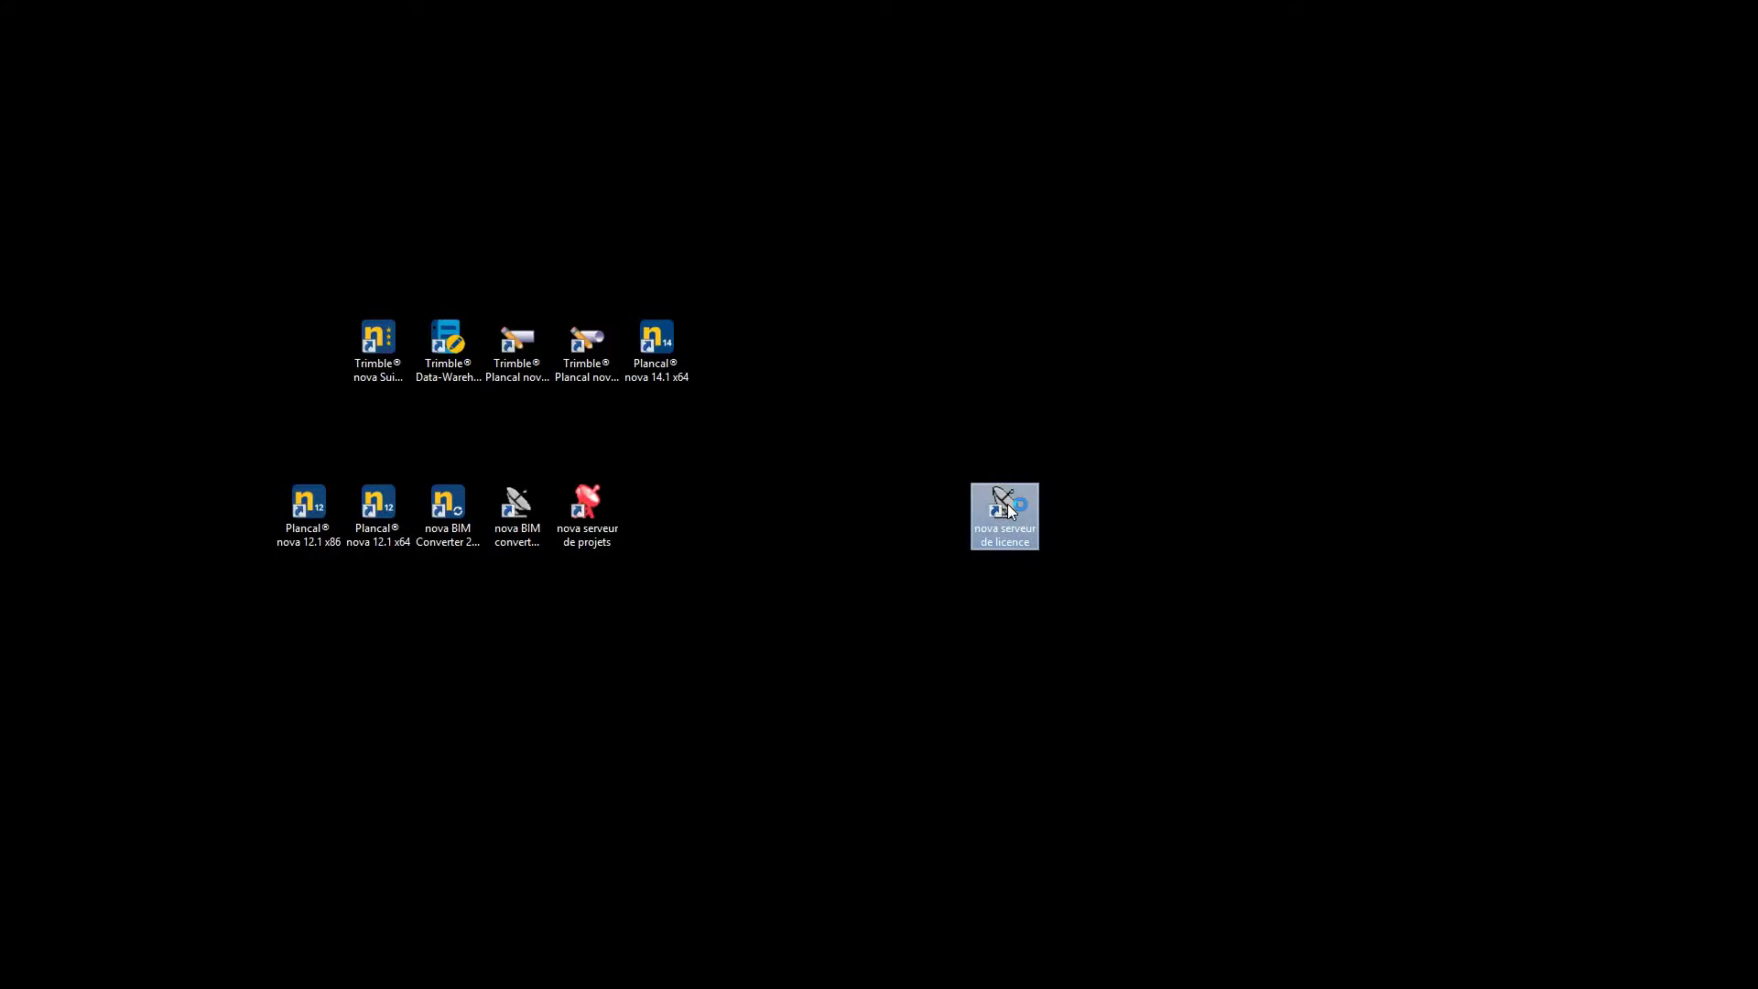
pyautogui.write('PFR-Exemple-SL01')
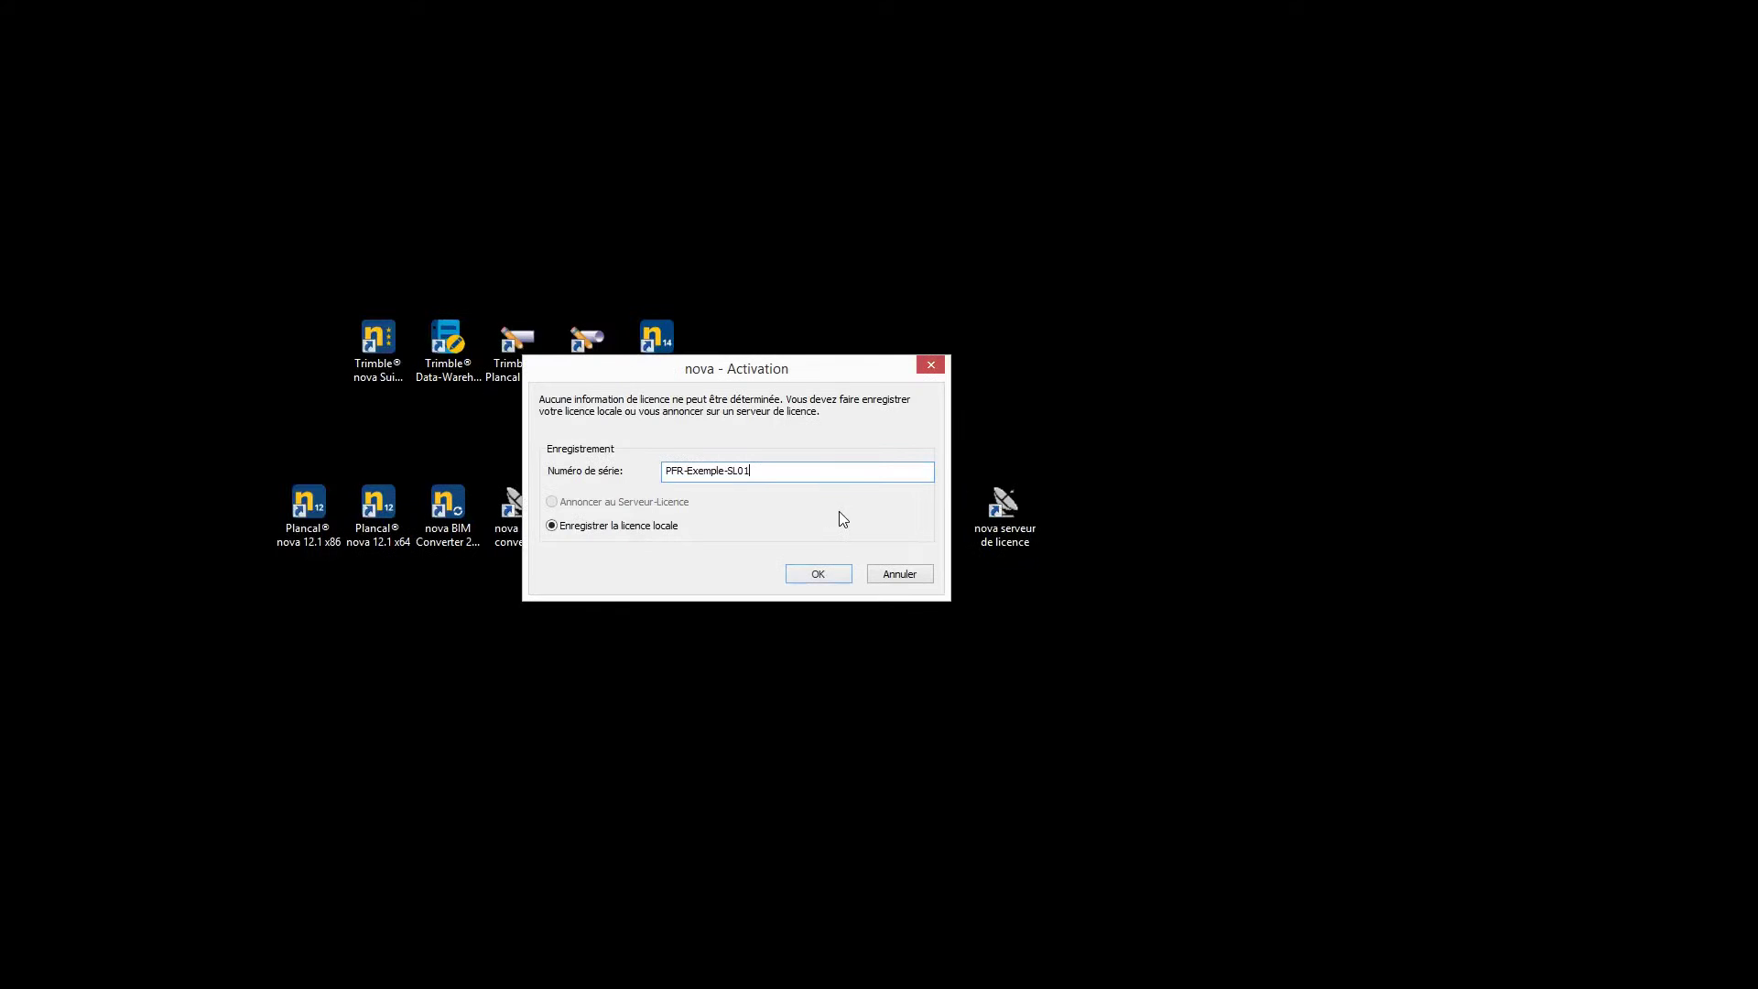
pyautogui.click(820, 574)
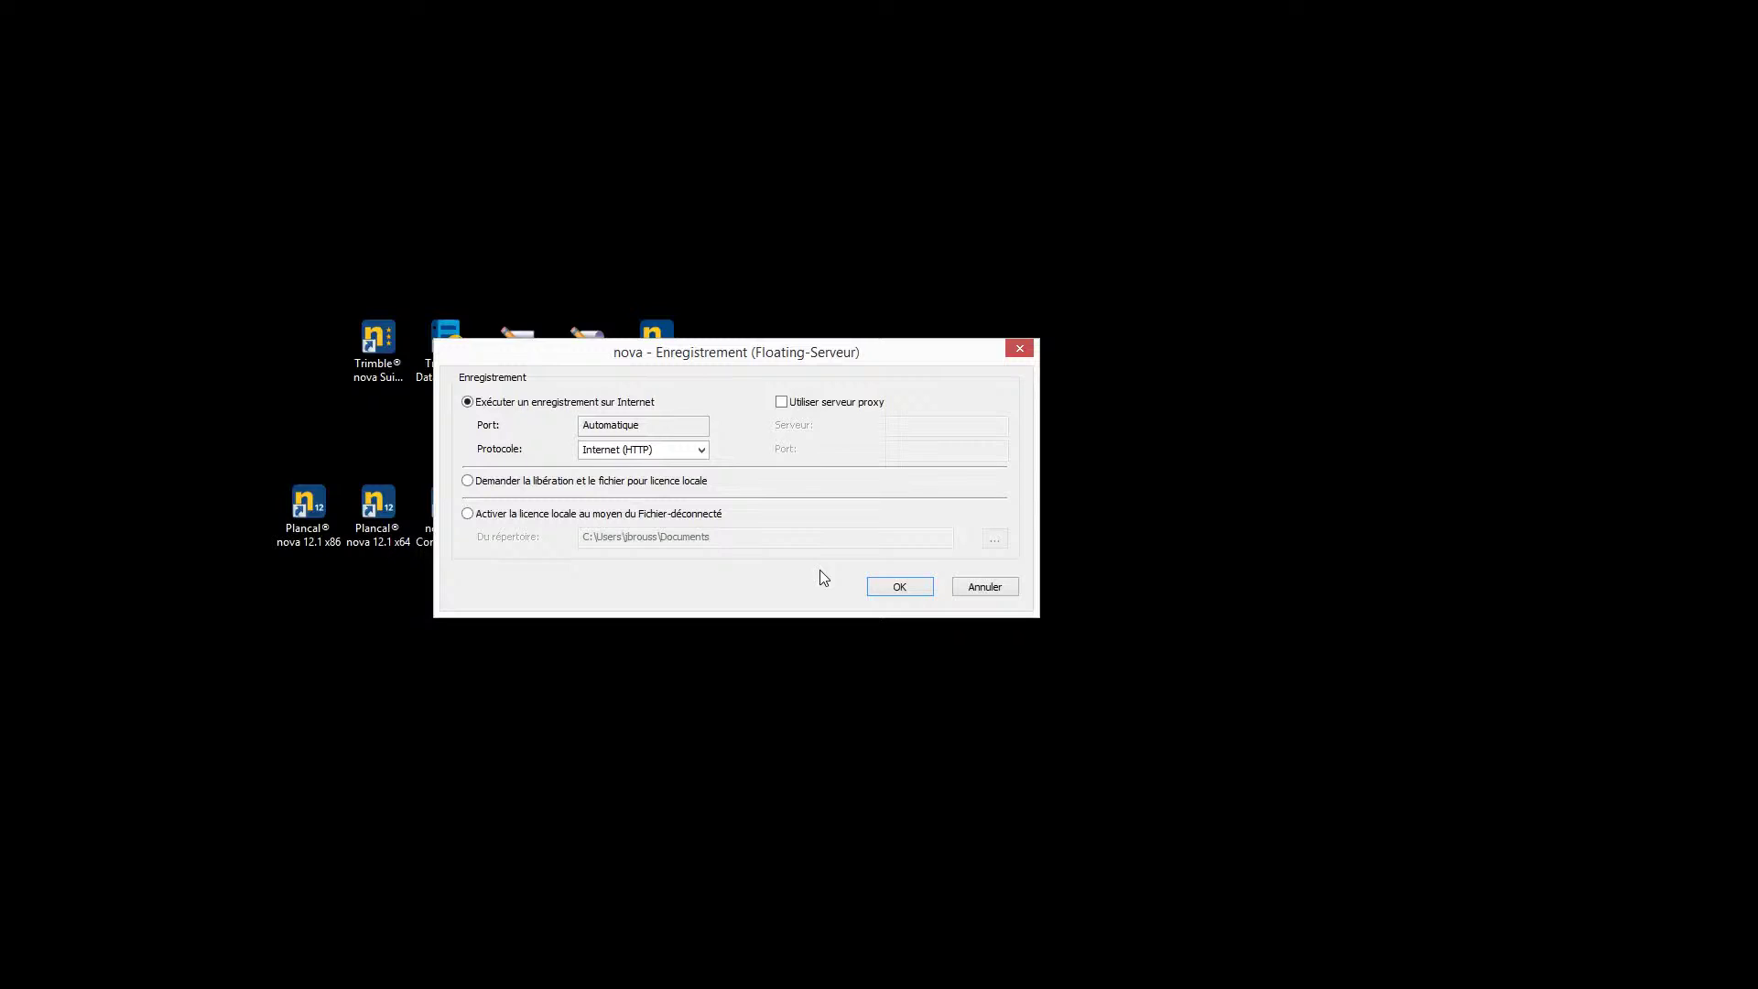
pyautogui.click(901, 587)
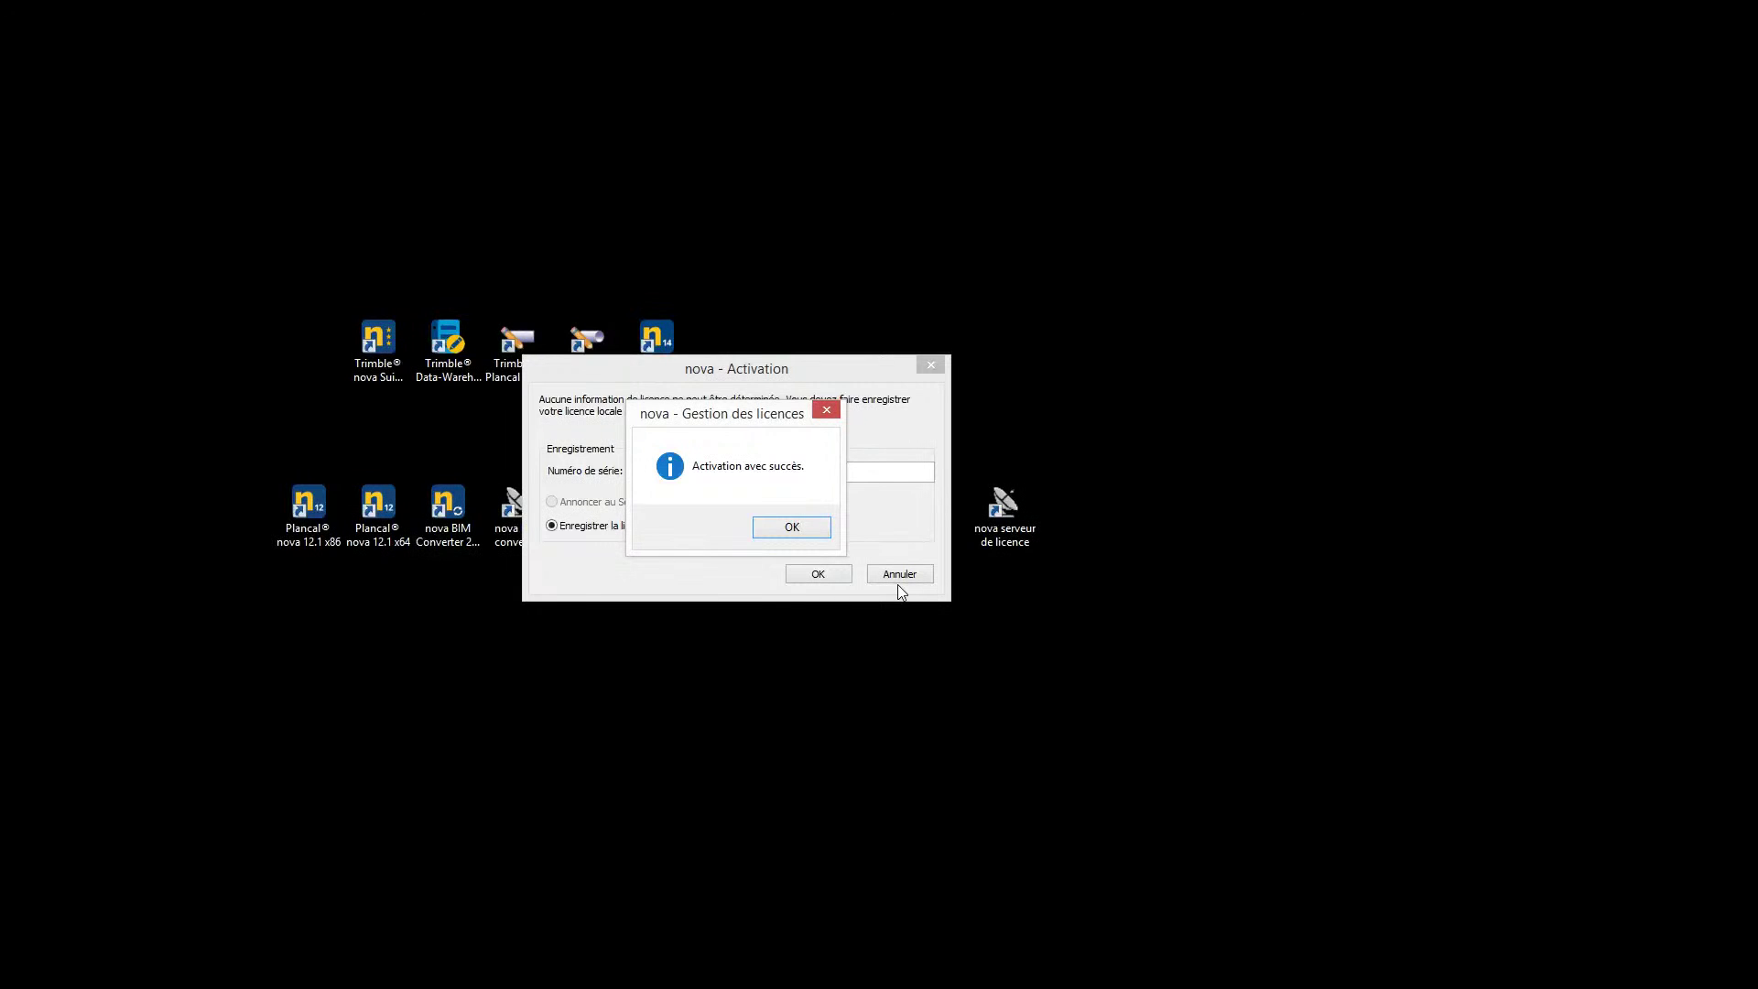
pyautogui.click(789, 529)
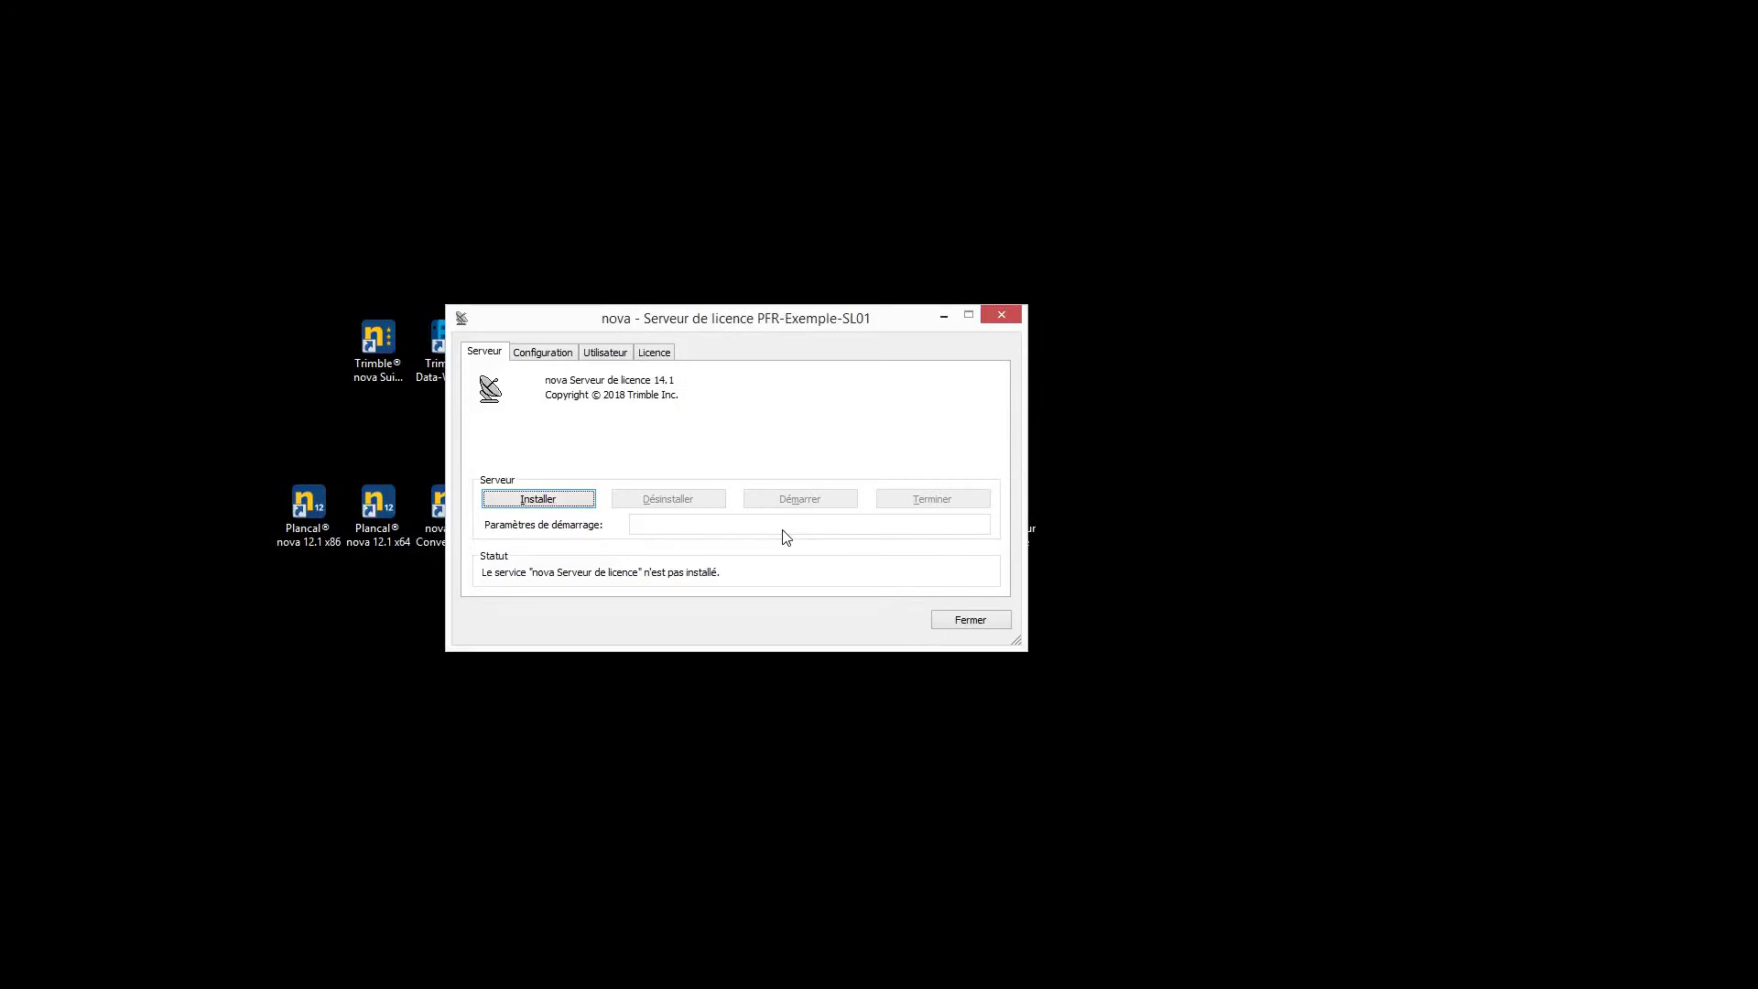
pyautogui.click(524, 505)
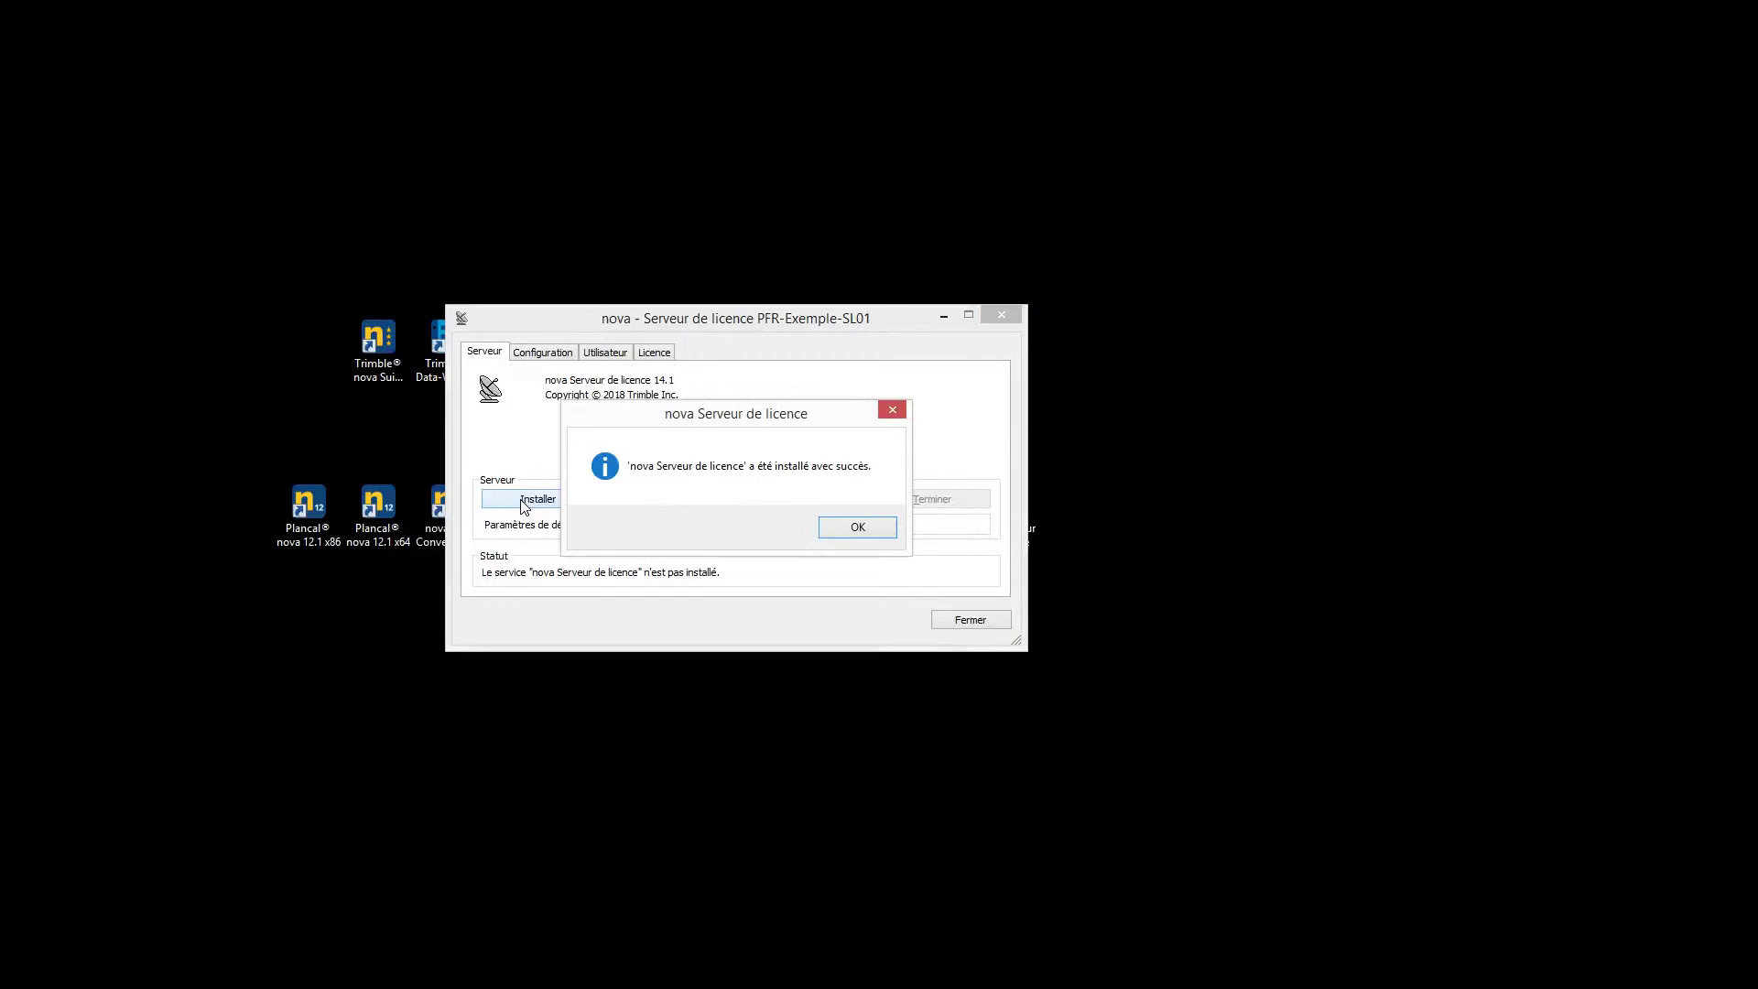
pyautogui.click(863, 534)
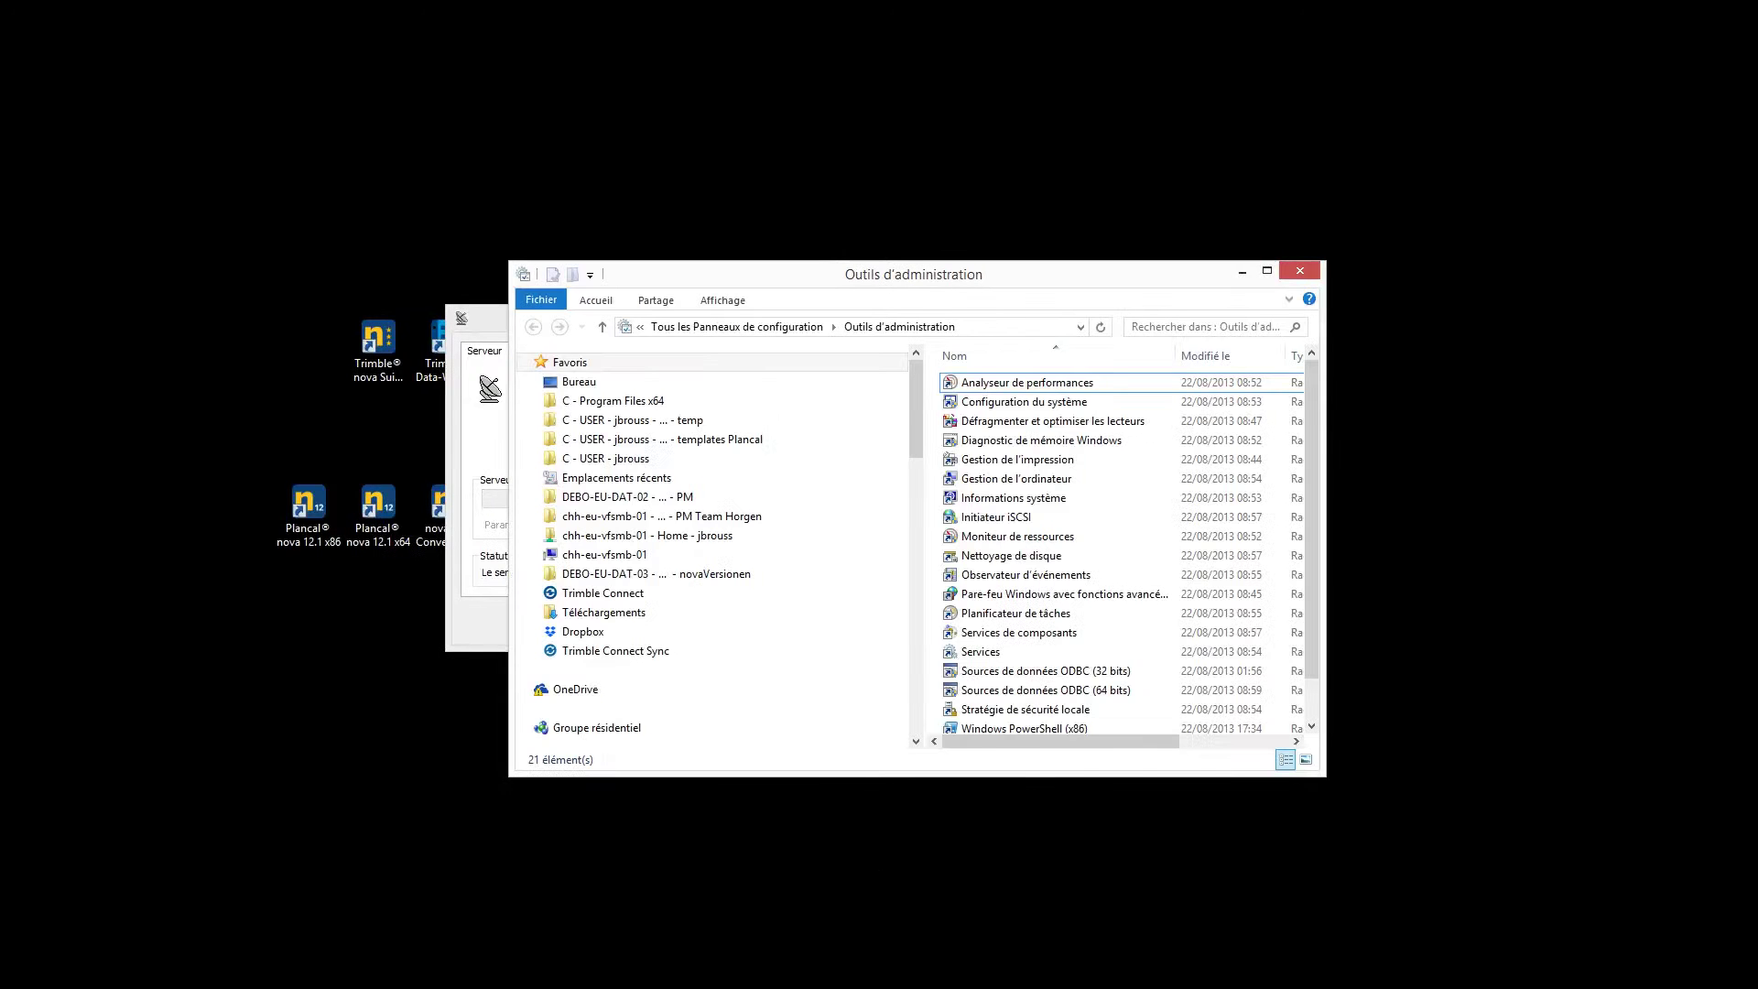
# Confirm the nova Lizenzserver service is listed and running in Services, then close Services and Outils d'administration
pyautogui.doubleClick(964, 653)
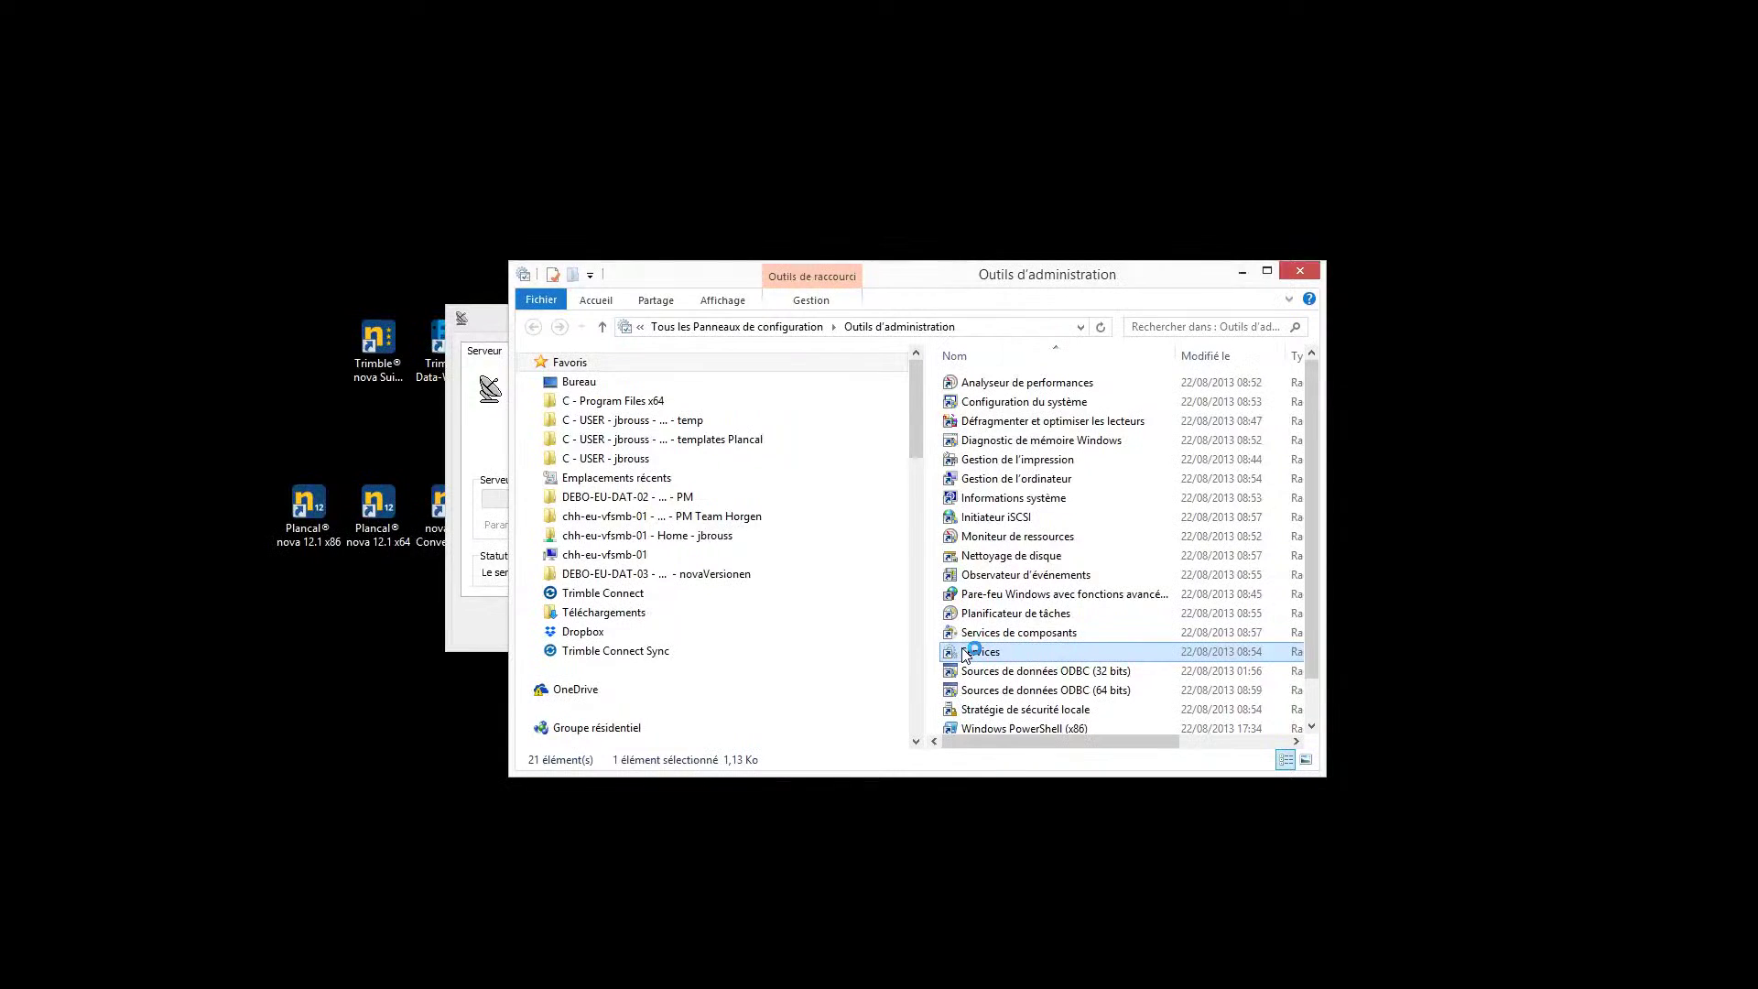
pyautogui.moveTo(1178, 419); pyautogui.dragTo(1159, 568)
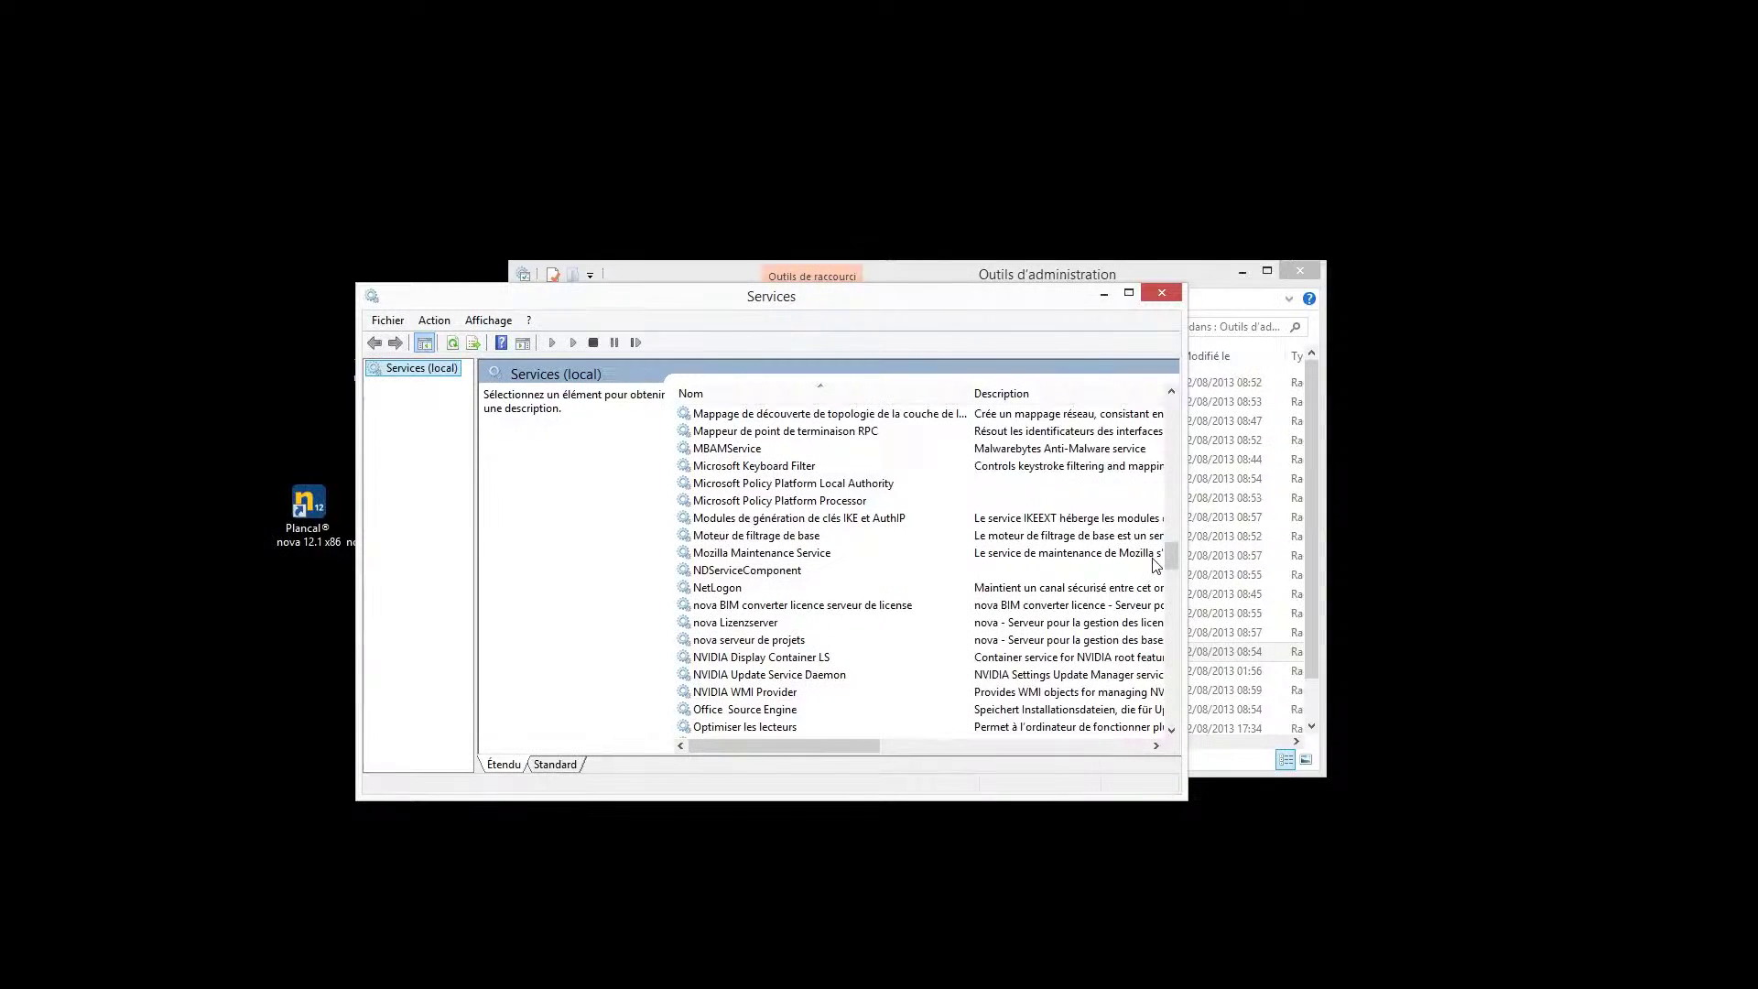
pyautogui.click(722, 624)
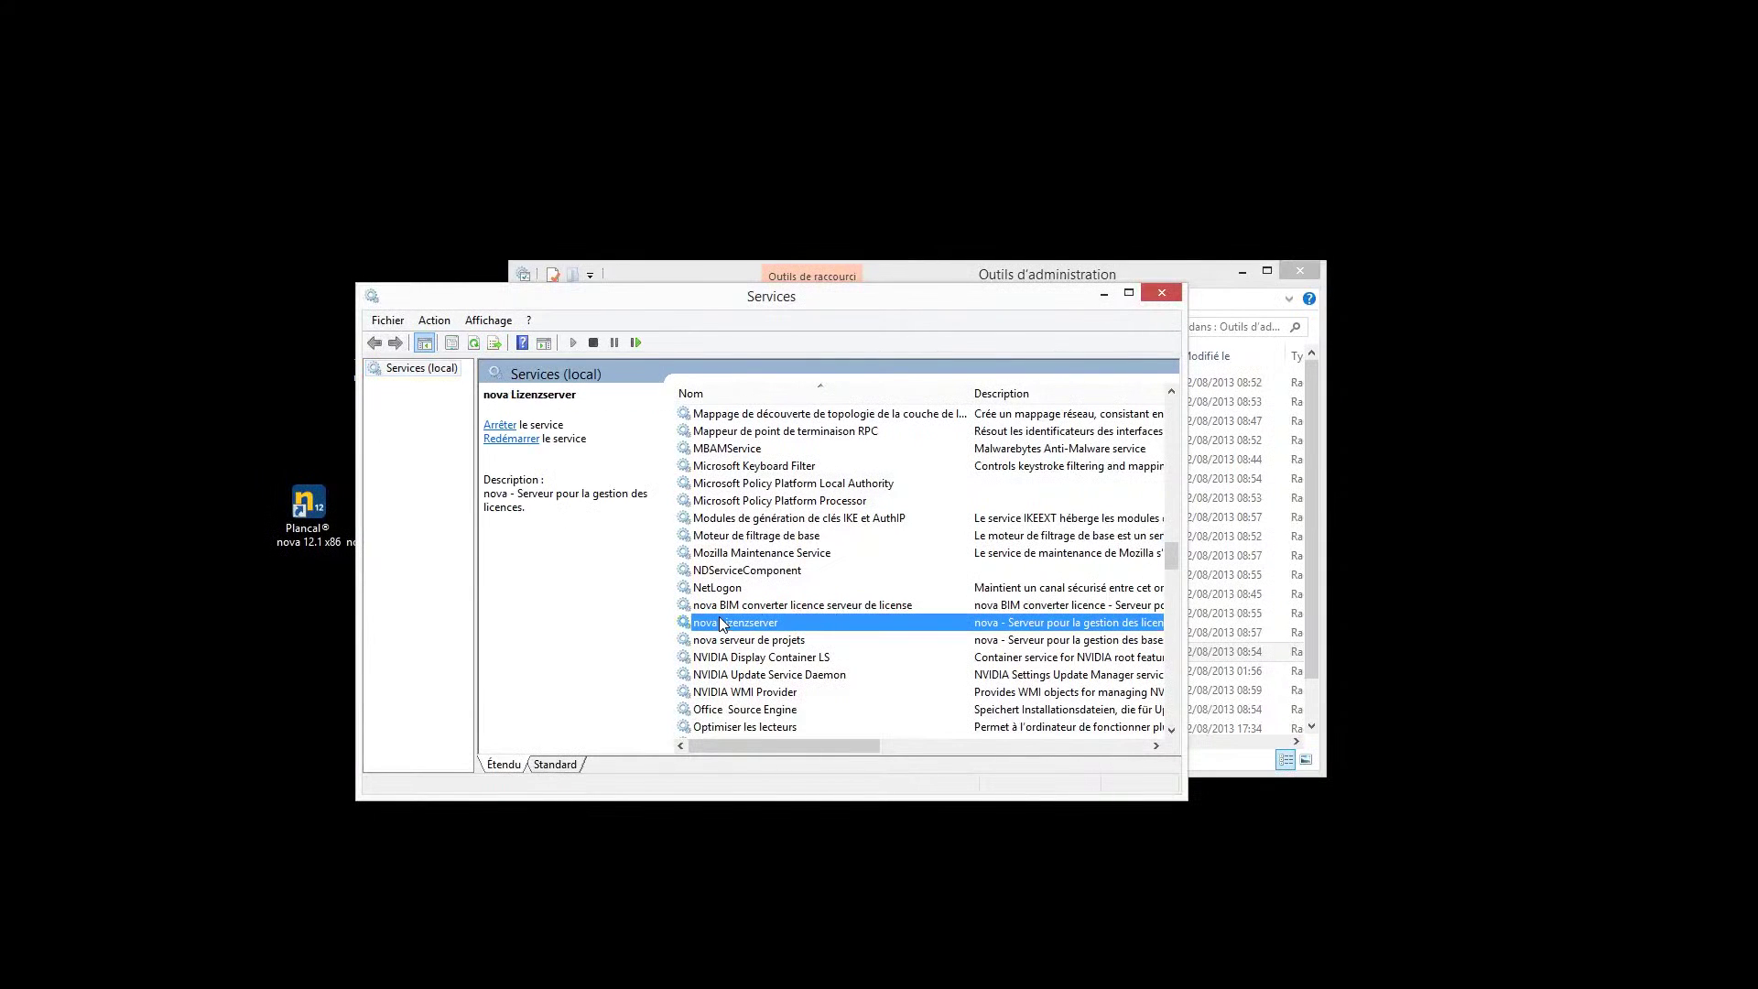
pyautogui.click(1162, 292)
pyautogui.click(1312, 271)
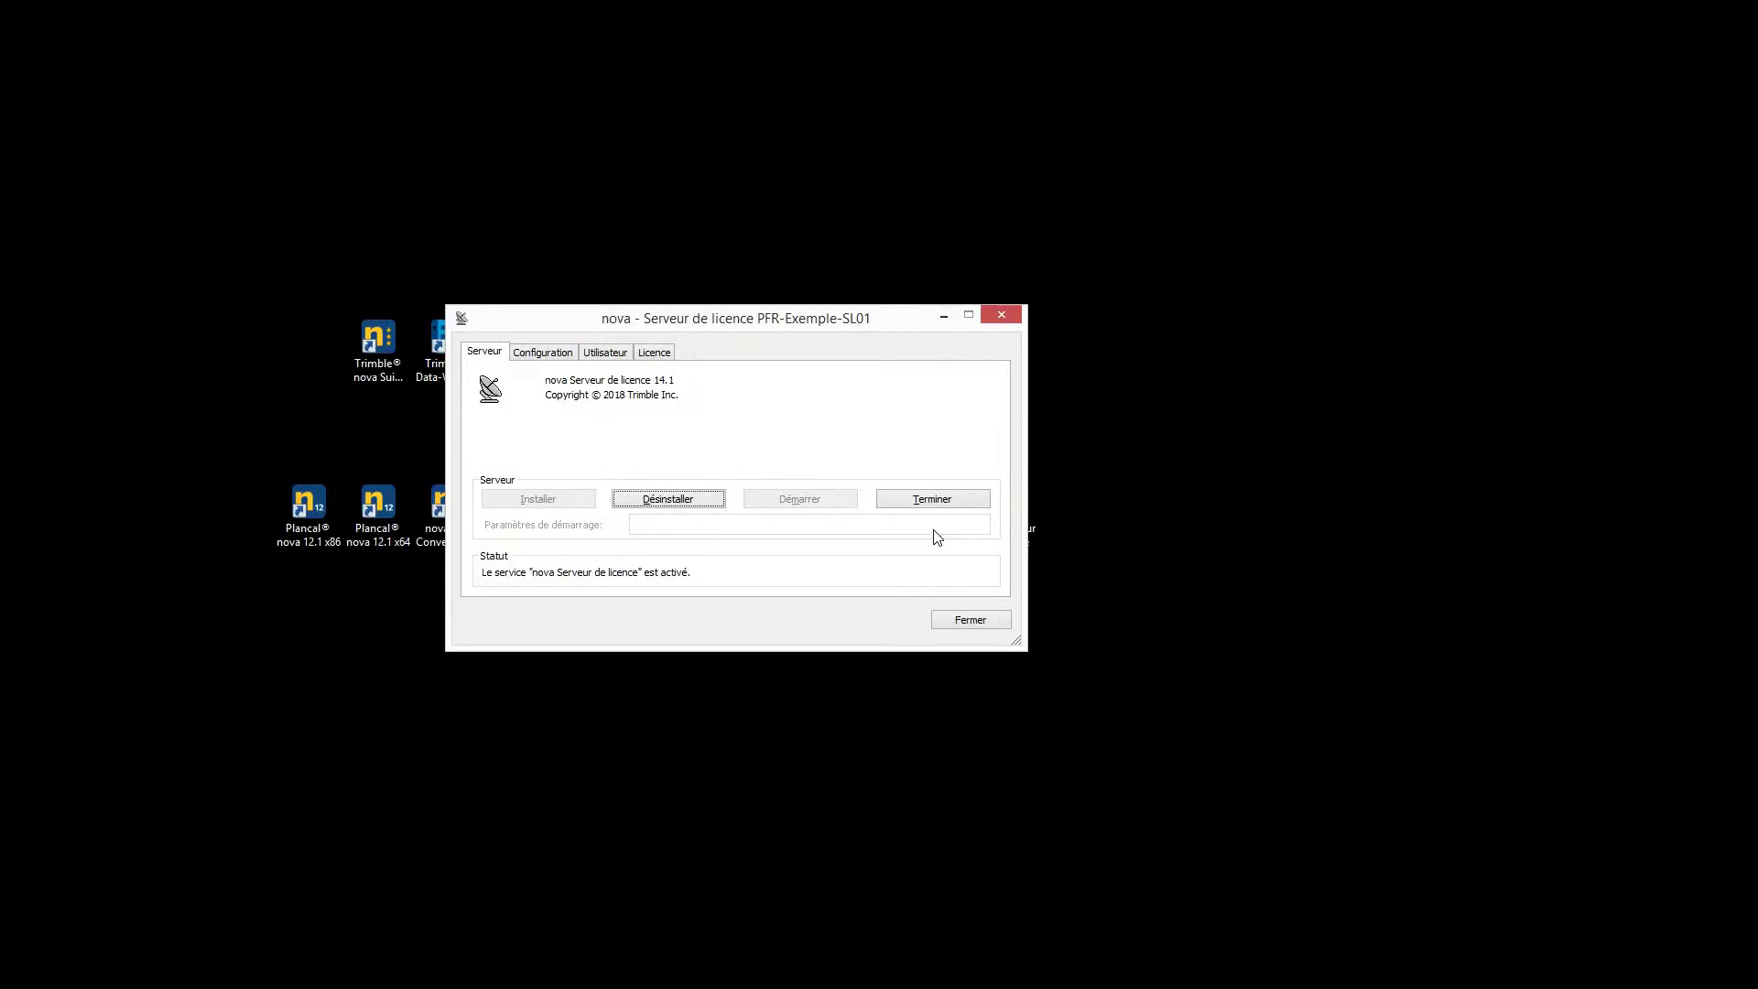
# Stop and uninstall the licence server service, answering Non so the licence is kept
pyautogui.click(934, 502)
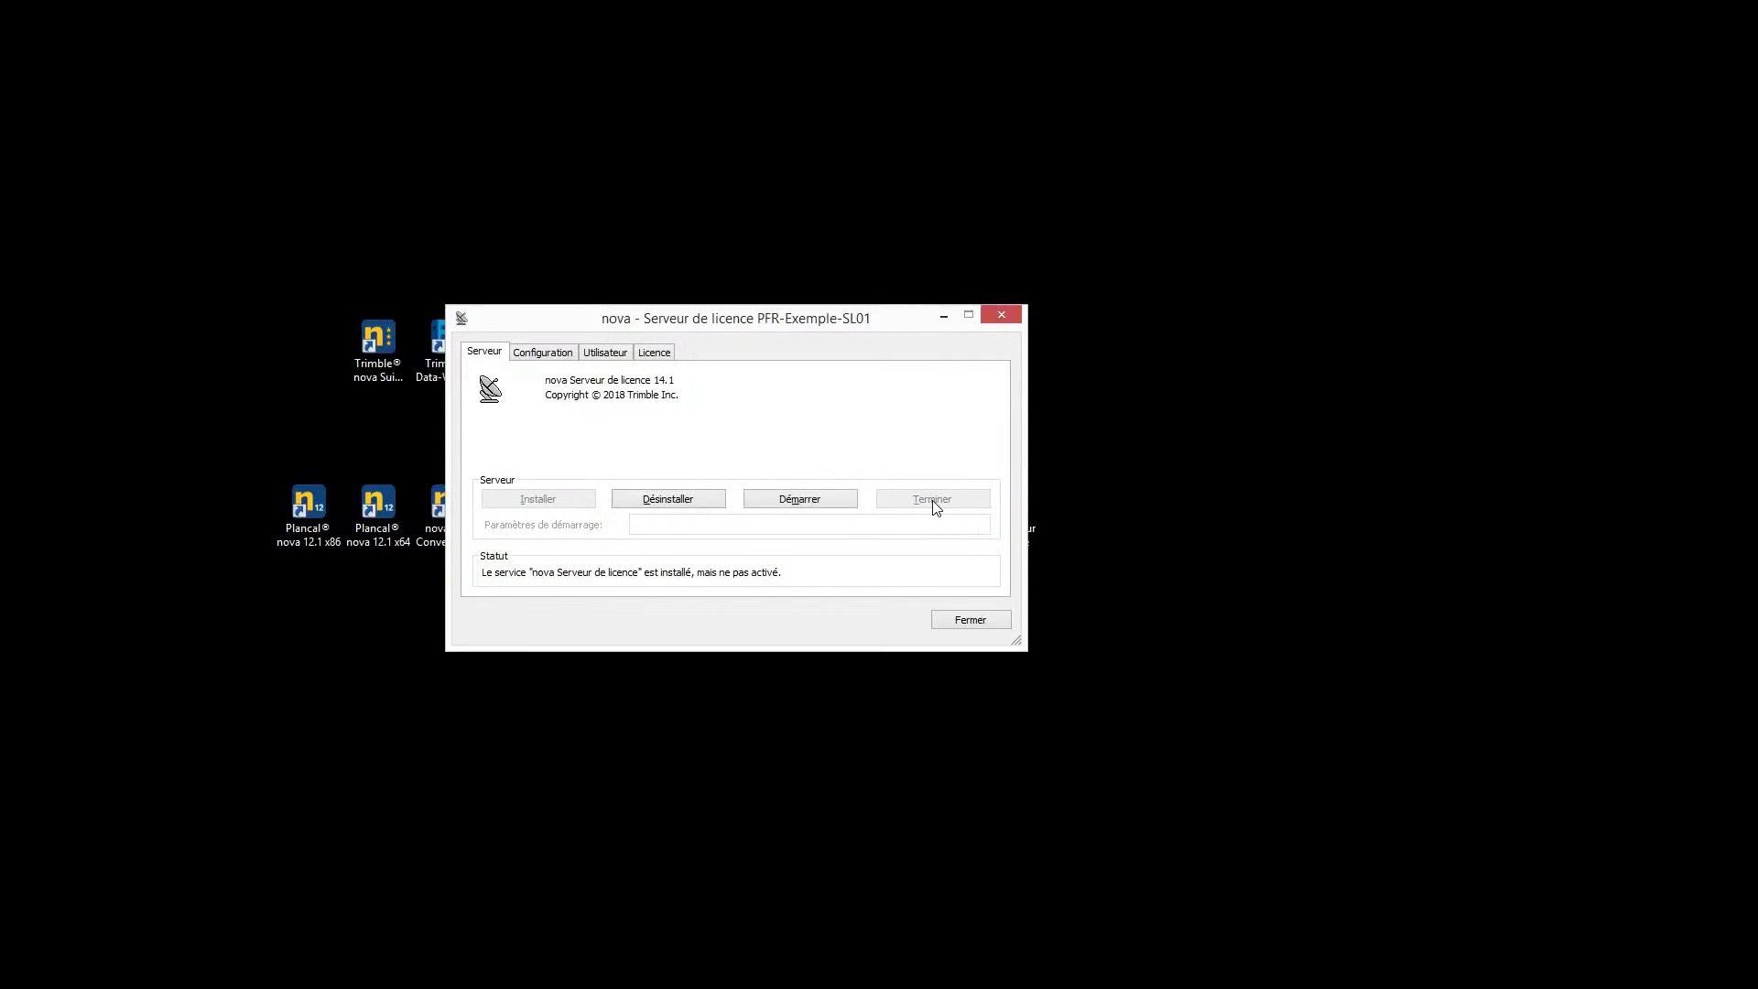
pyautogui.click(657, 504)
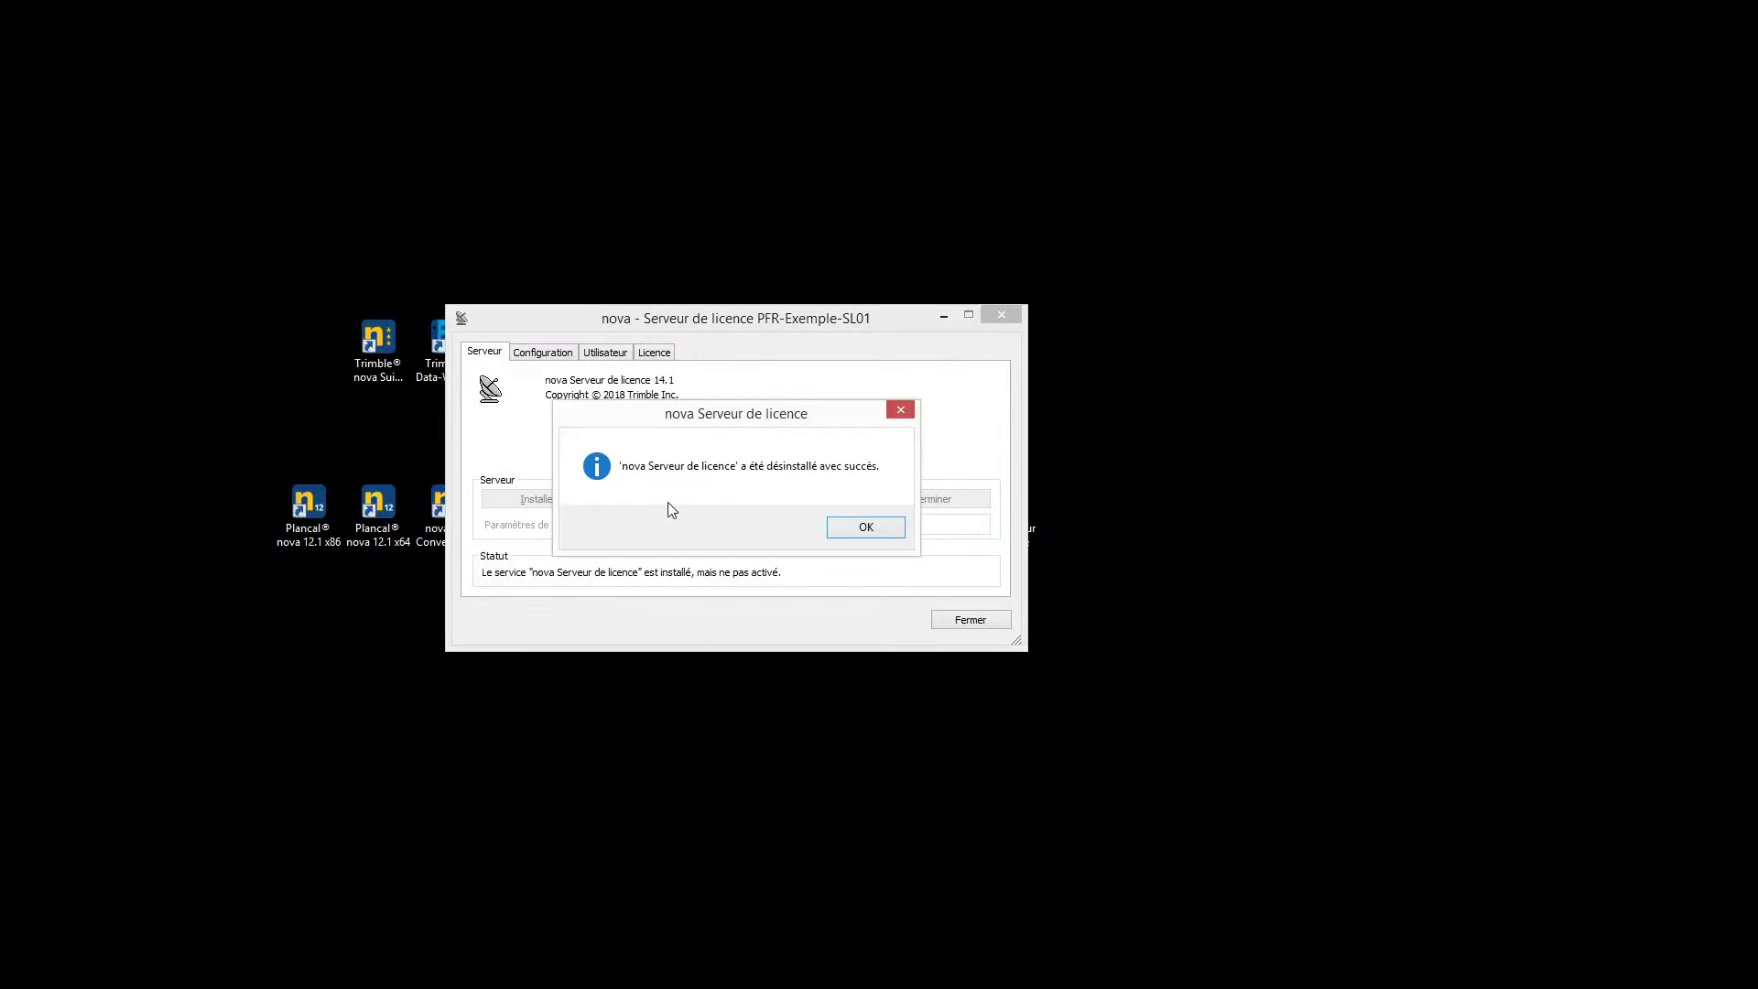
pyautogui.click(857, 529)
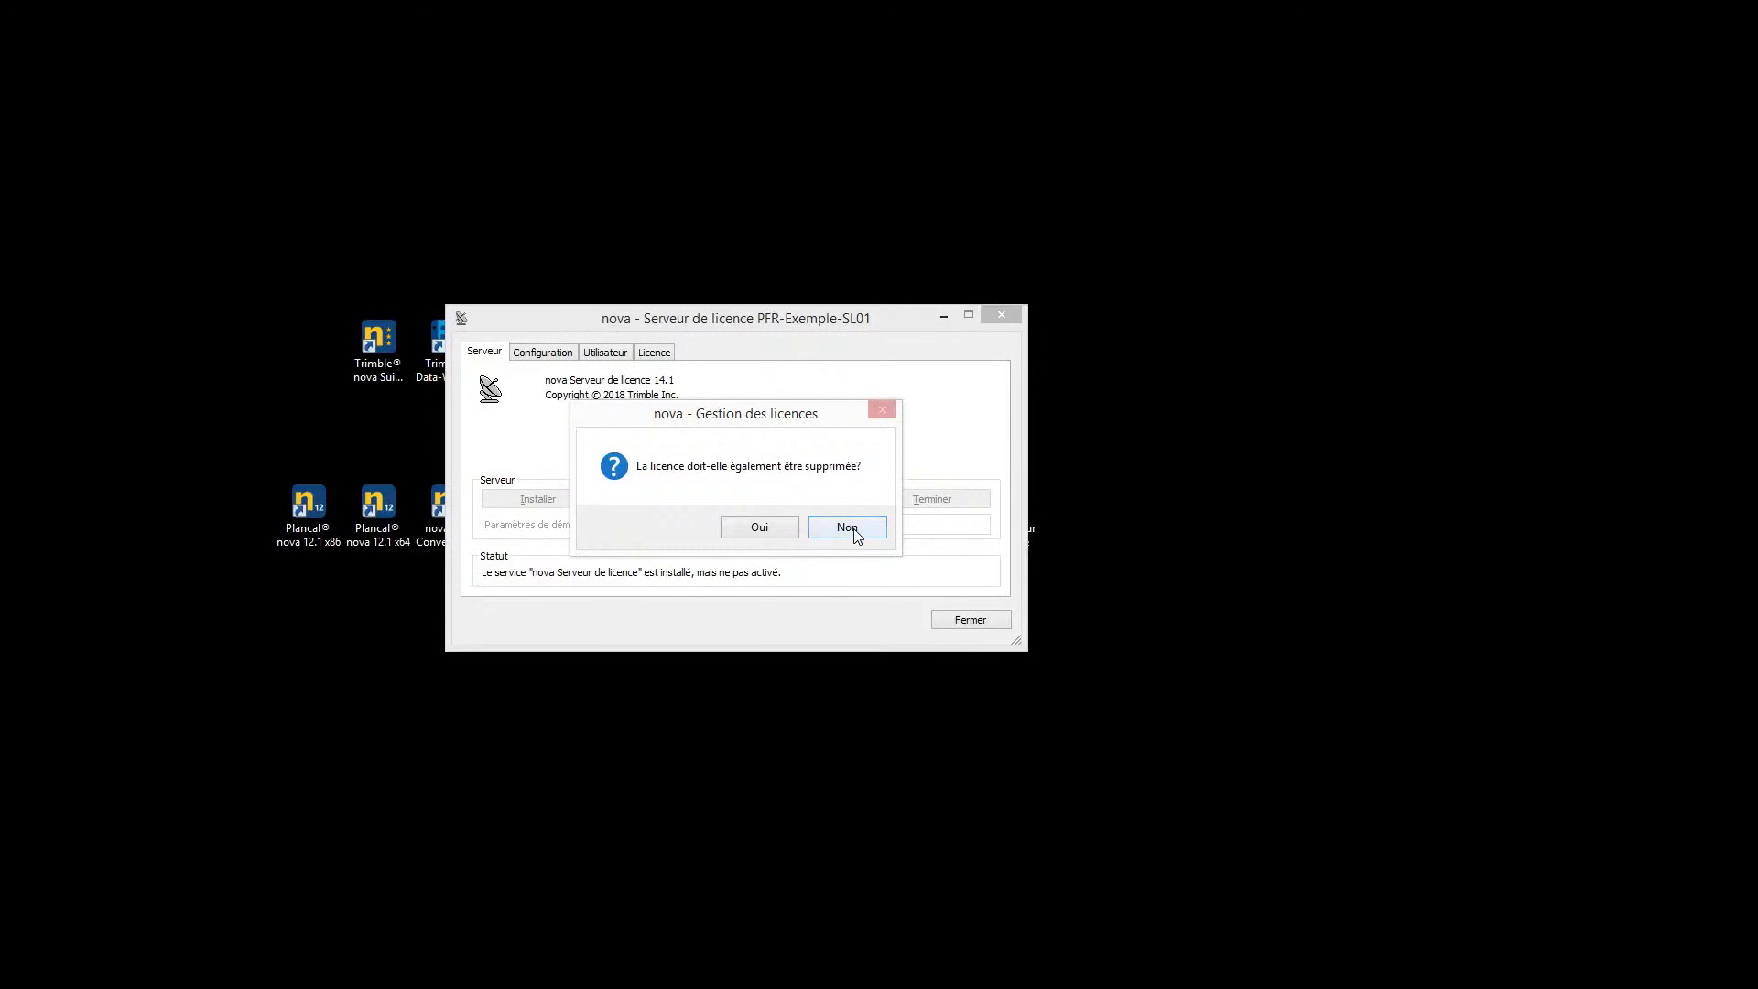
pyautogui.click(856, 535)
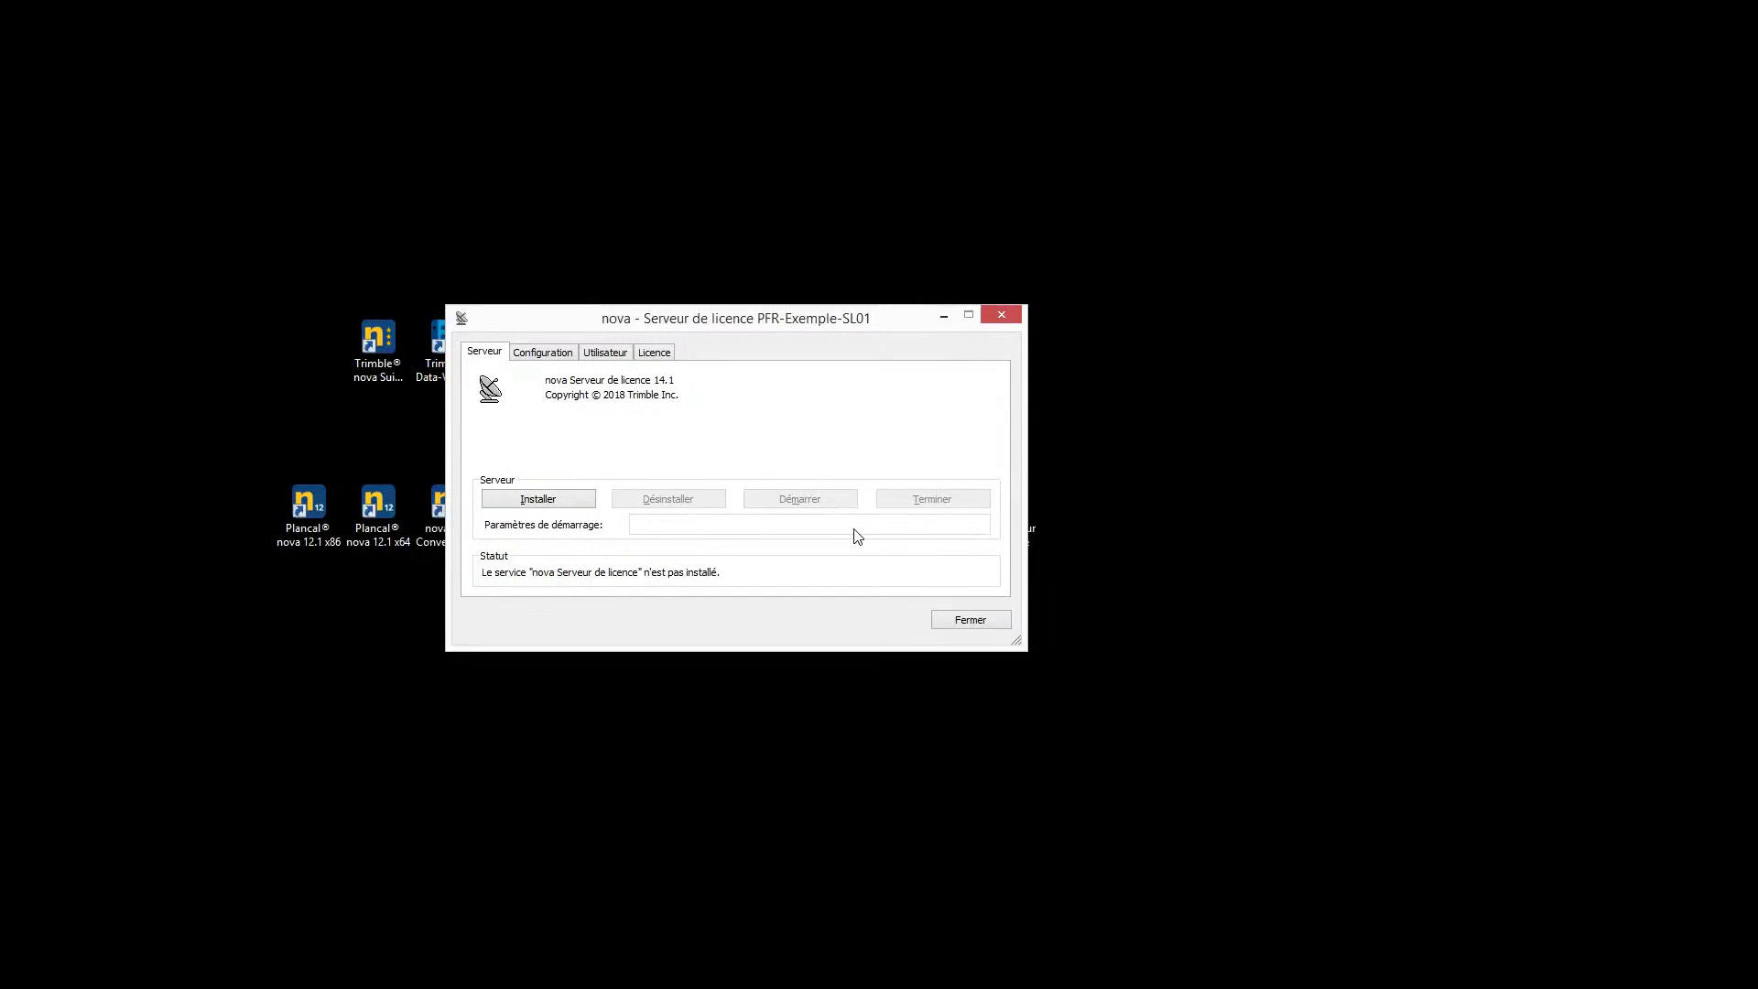
# Reinstall the licence server service and view its Configuration page with port 4711 over TCP/IP
pyautogui.click(529, 507)
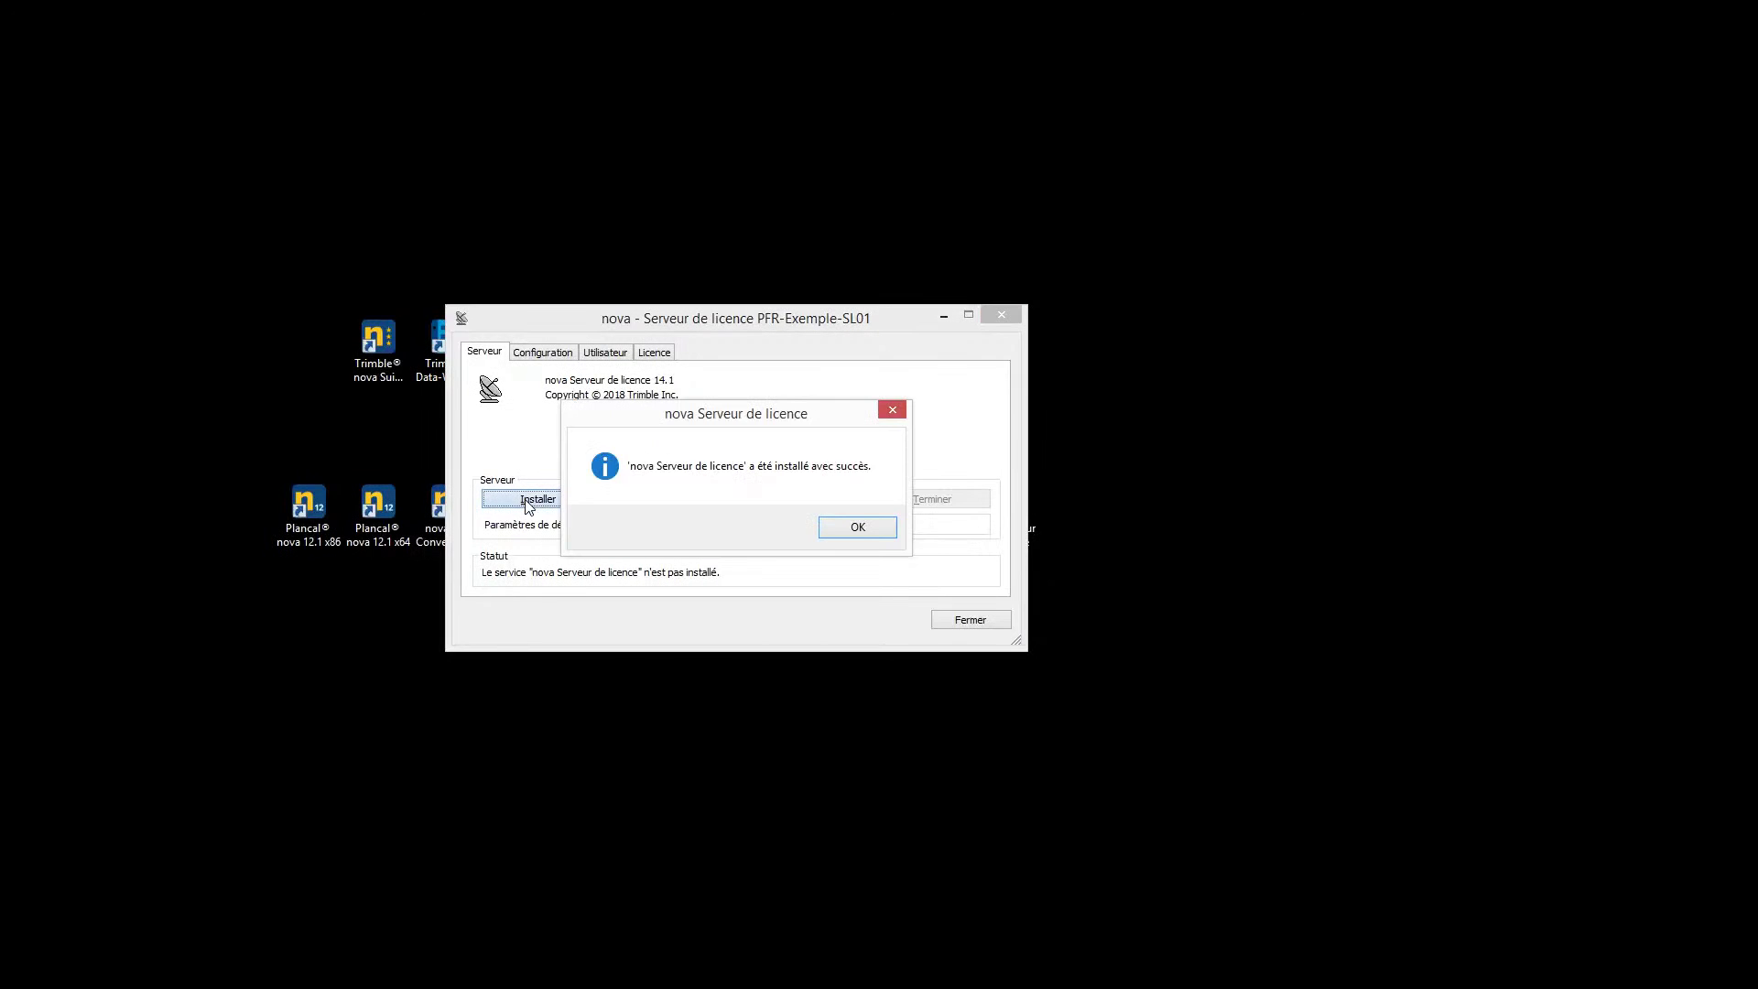
pyautogui.click(852, 529)
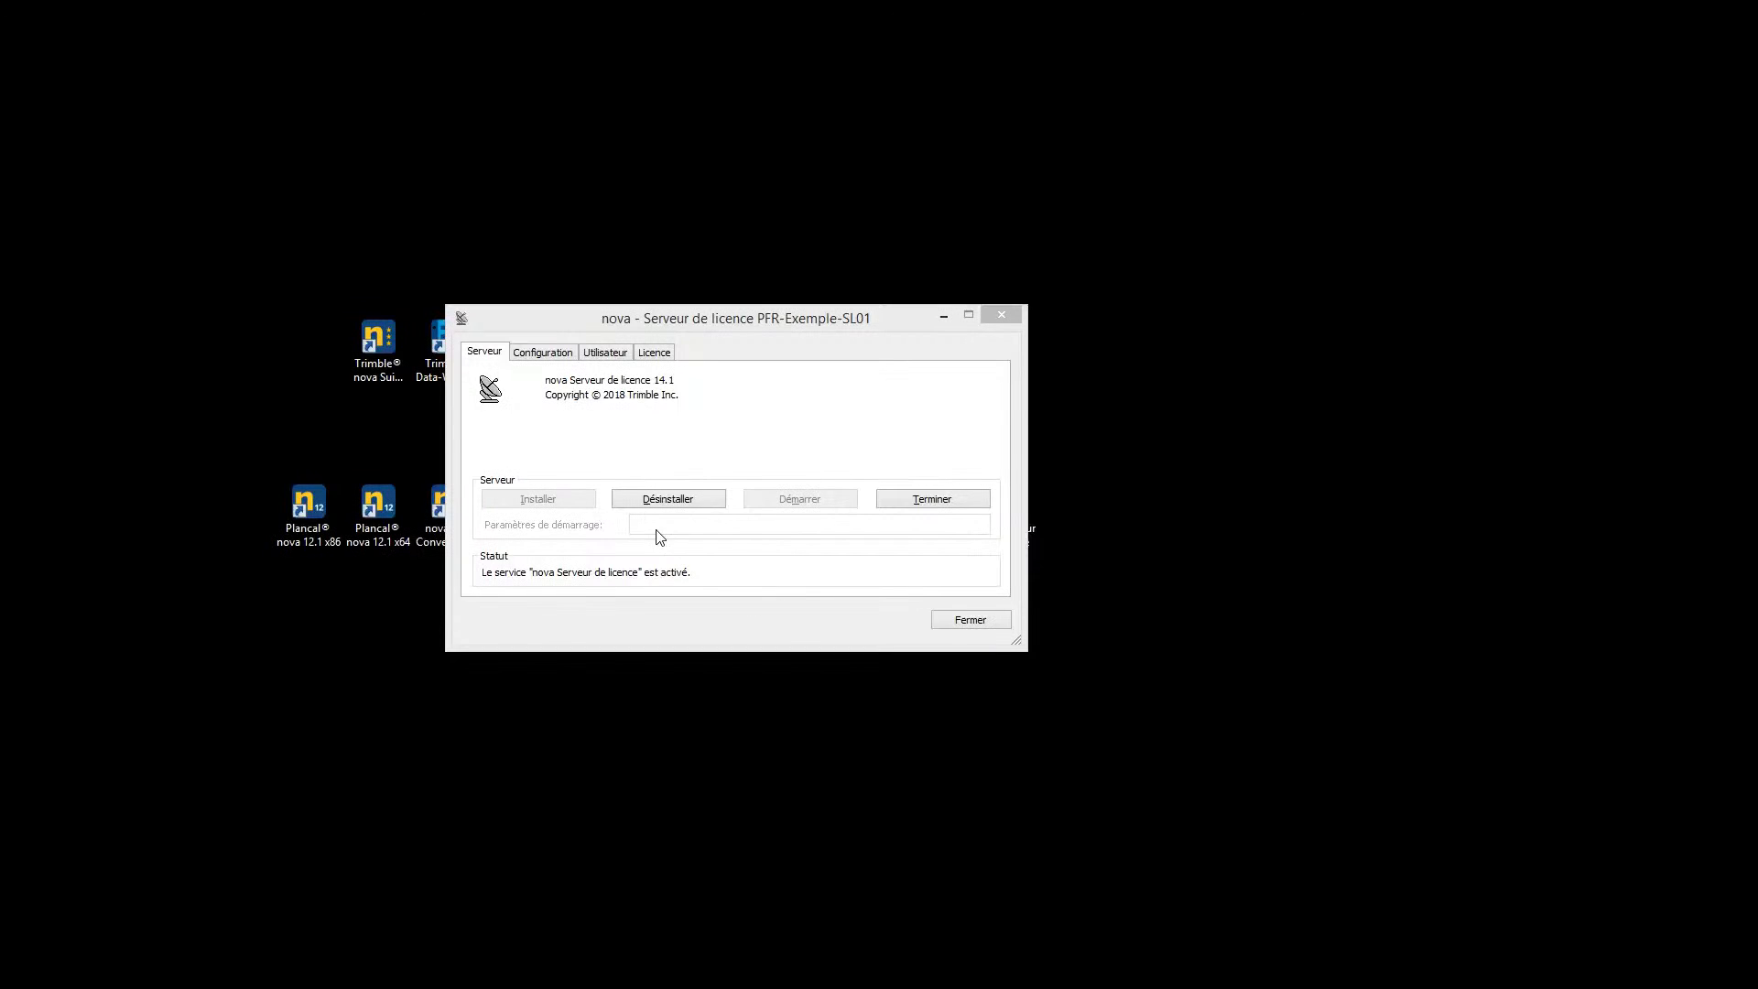
pyautogui.click(542, 357)
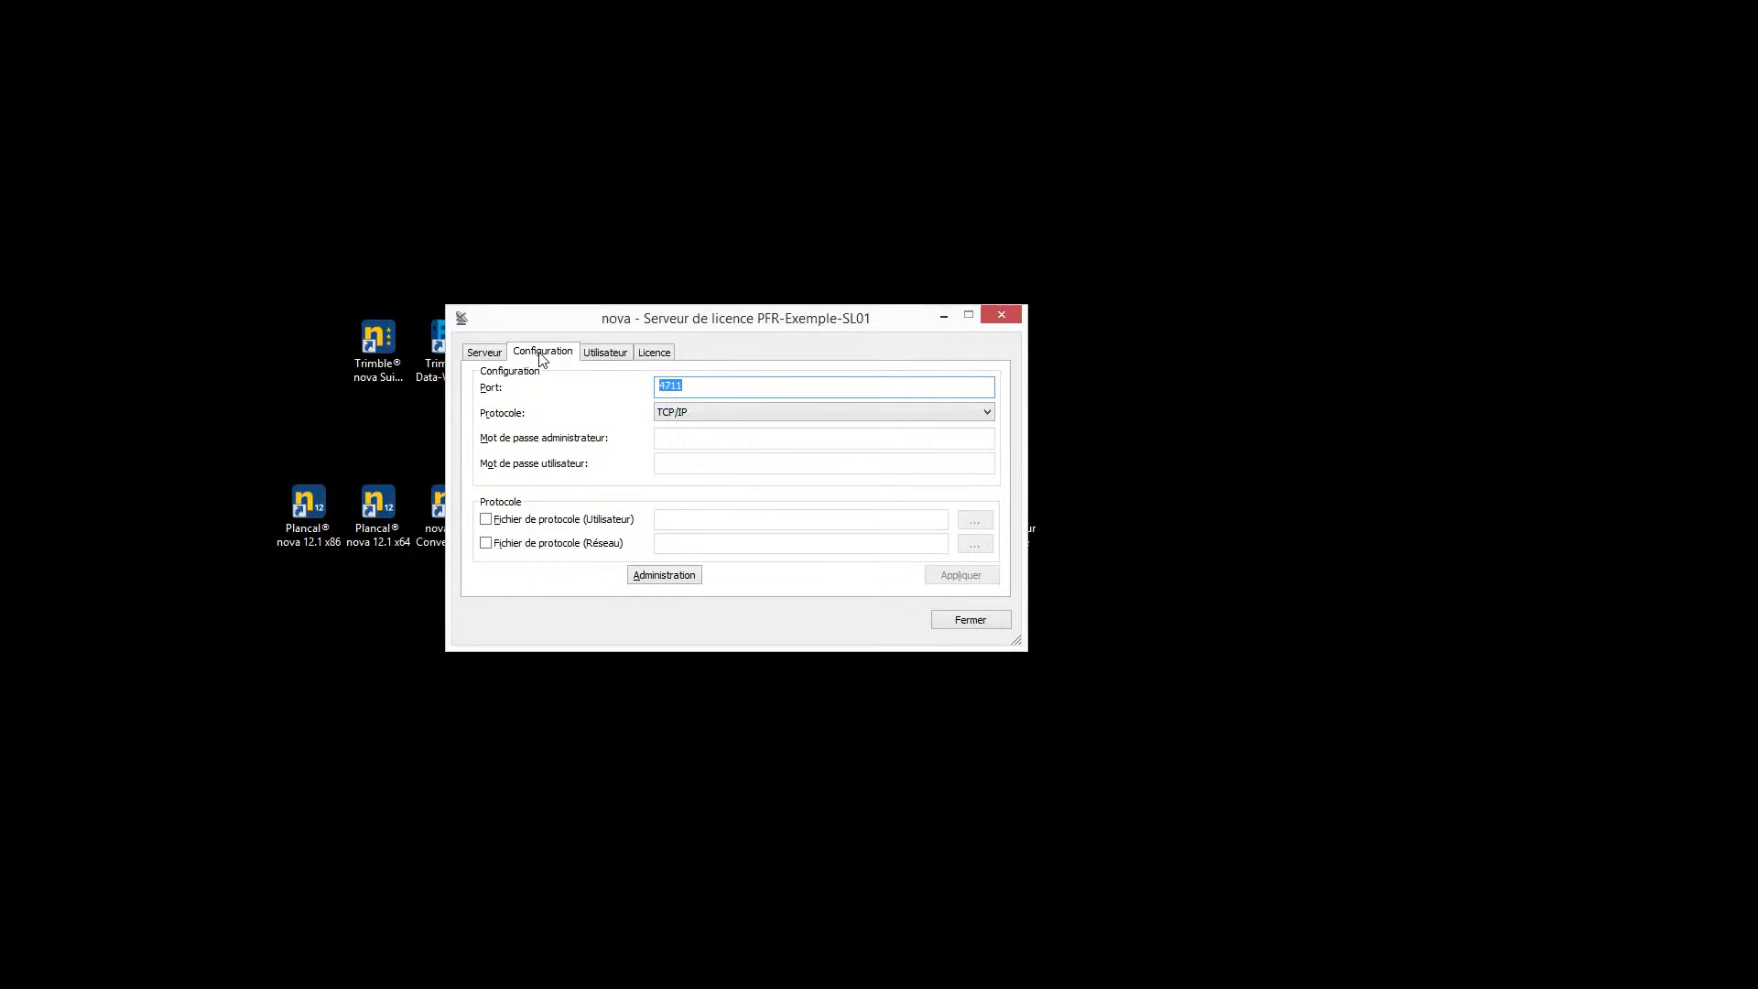
# On the Utilisateur page, view the Aperçu utilisateur as a list and as a table, then close it
pyautogui.click(603, 358)
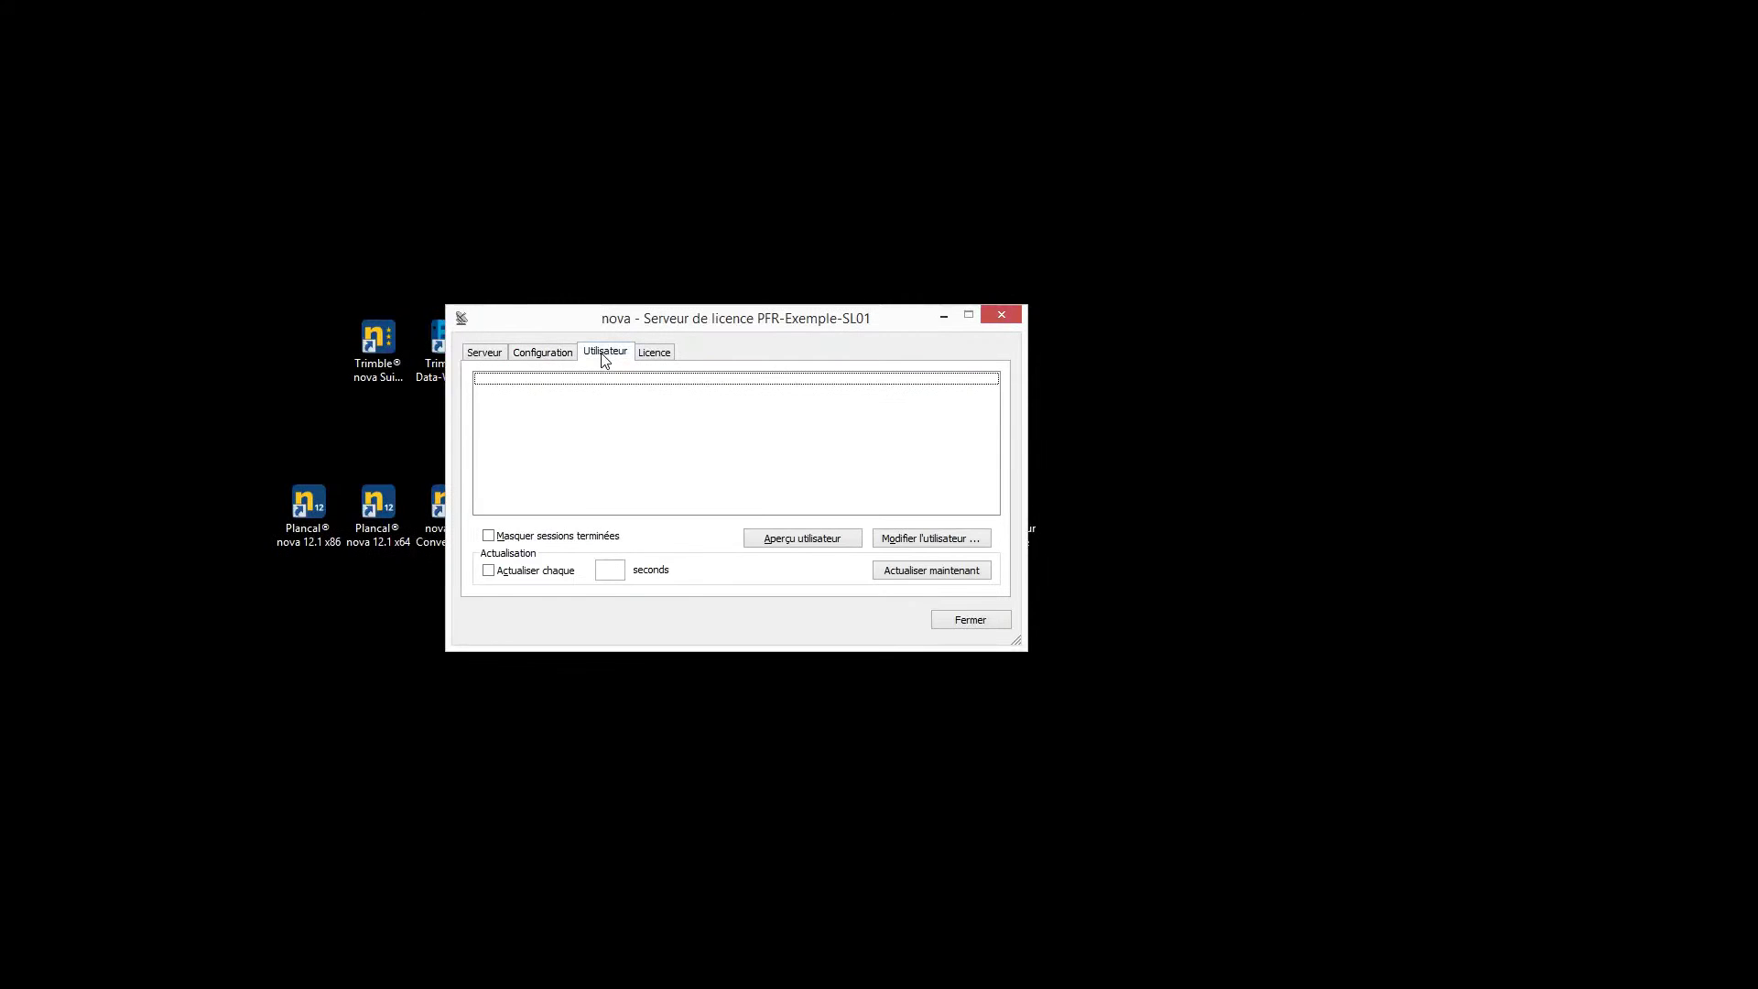
pyautogui.click(794, 542)
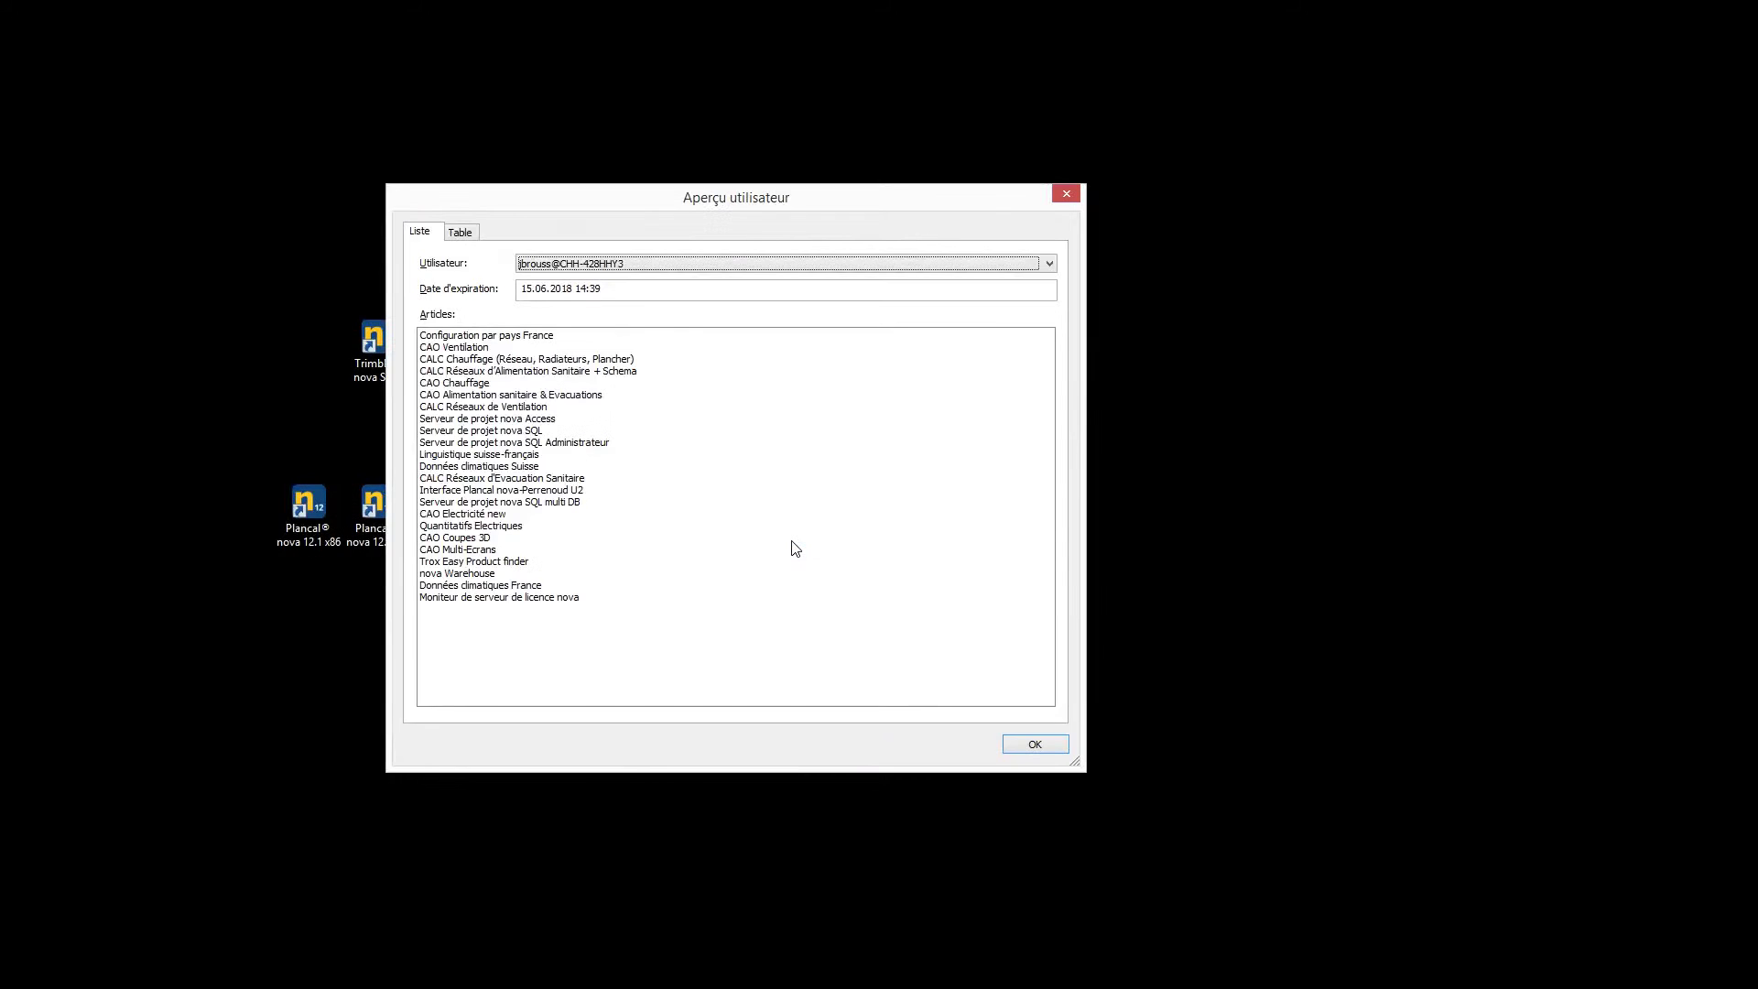
pyautogui.click(461, 233)
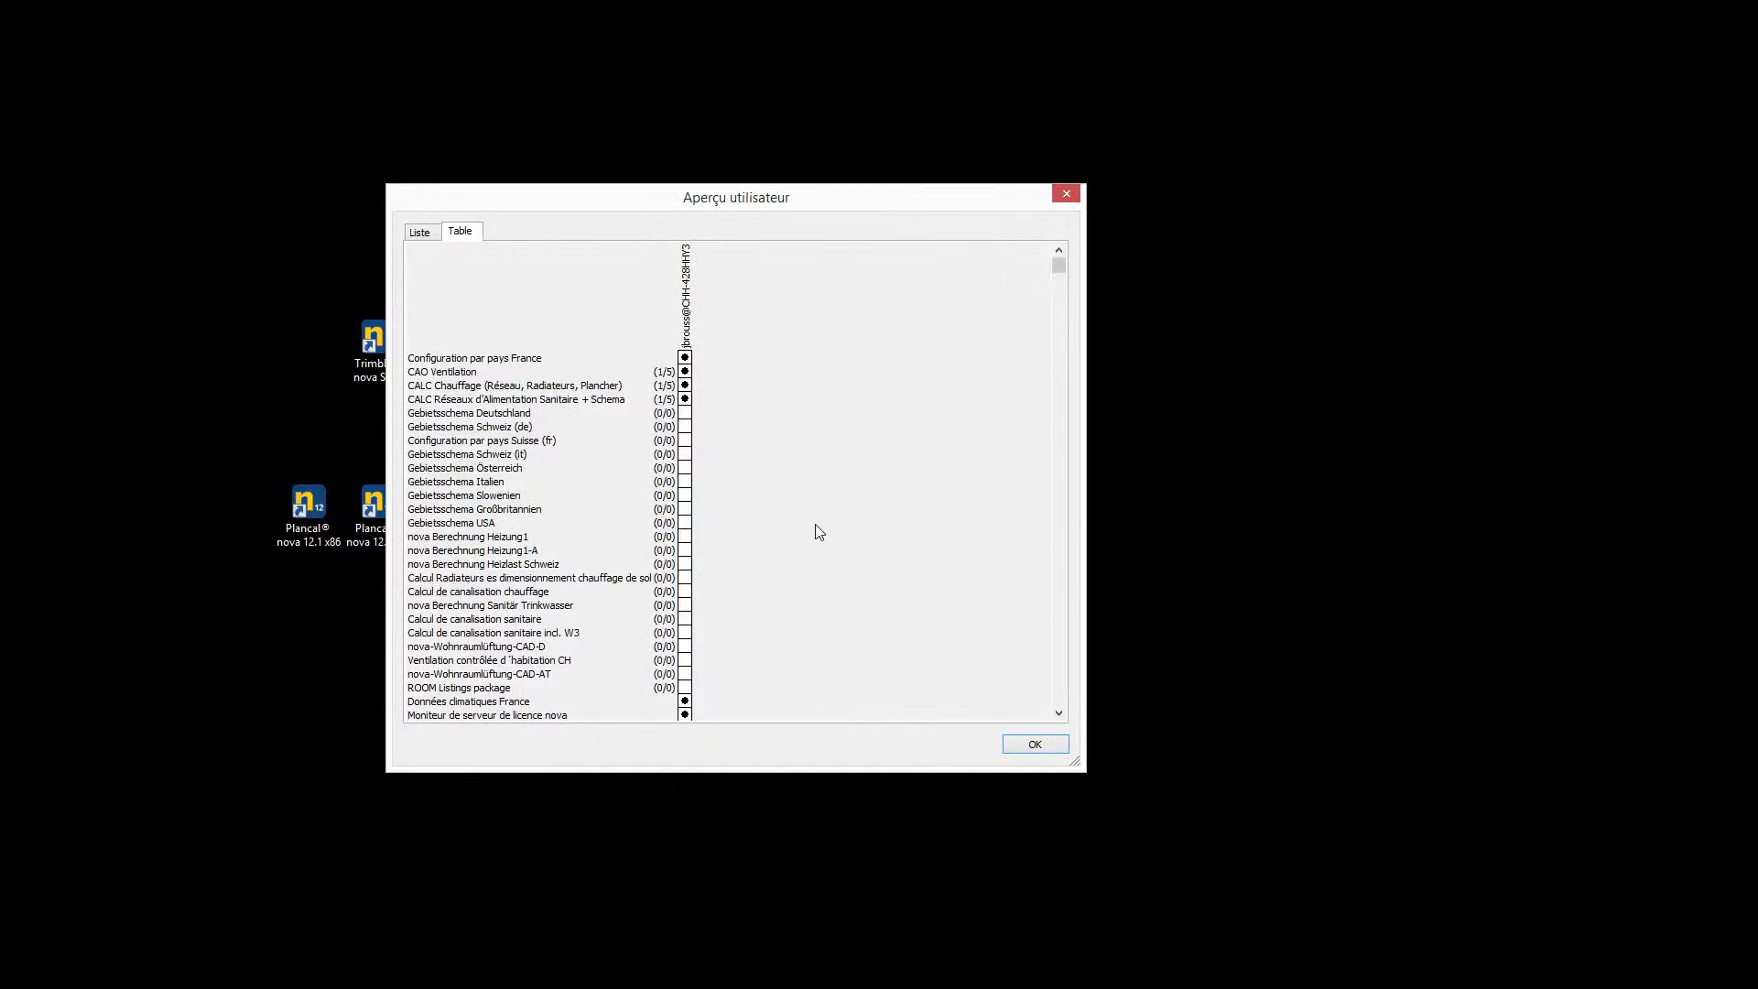
pyautogui.click(1042, 743)
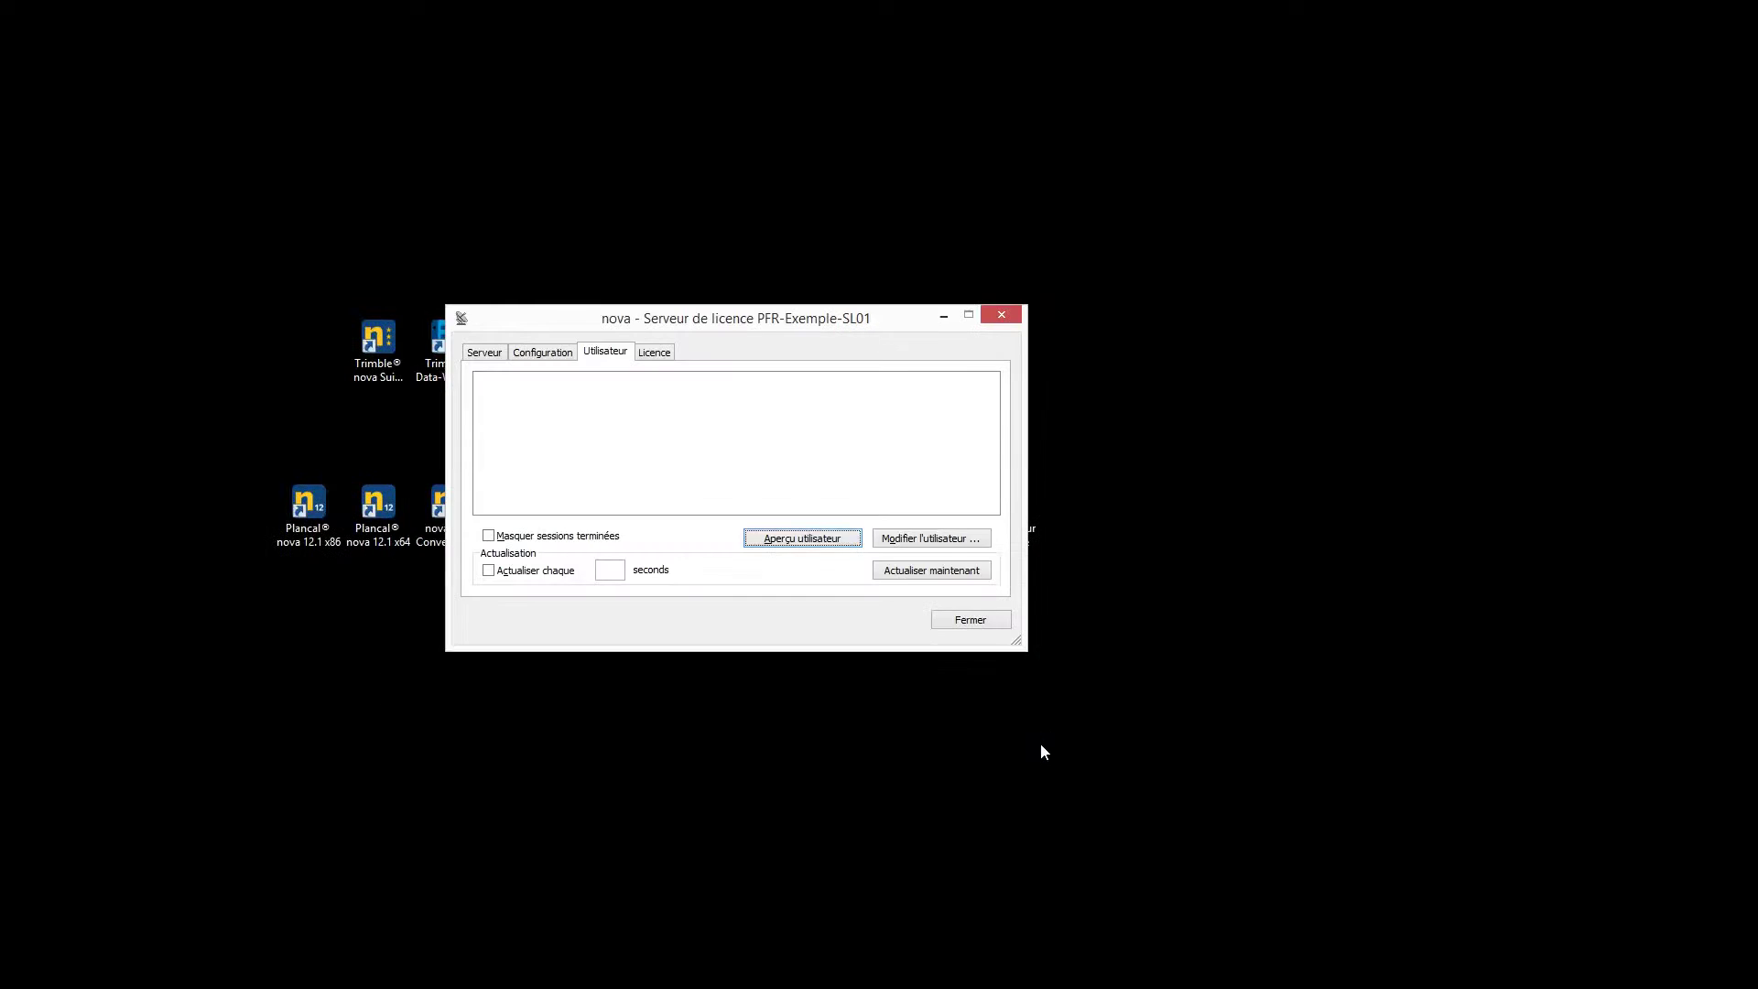
# Edit a user's rights under their user name, try a startup article group, then clear it
pyautogui.click(932, 543)
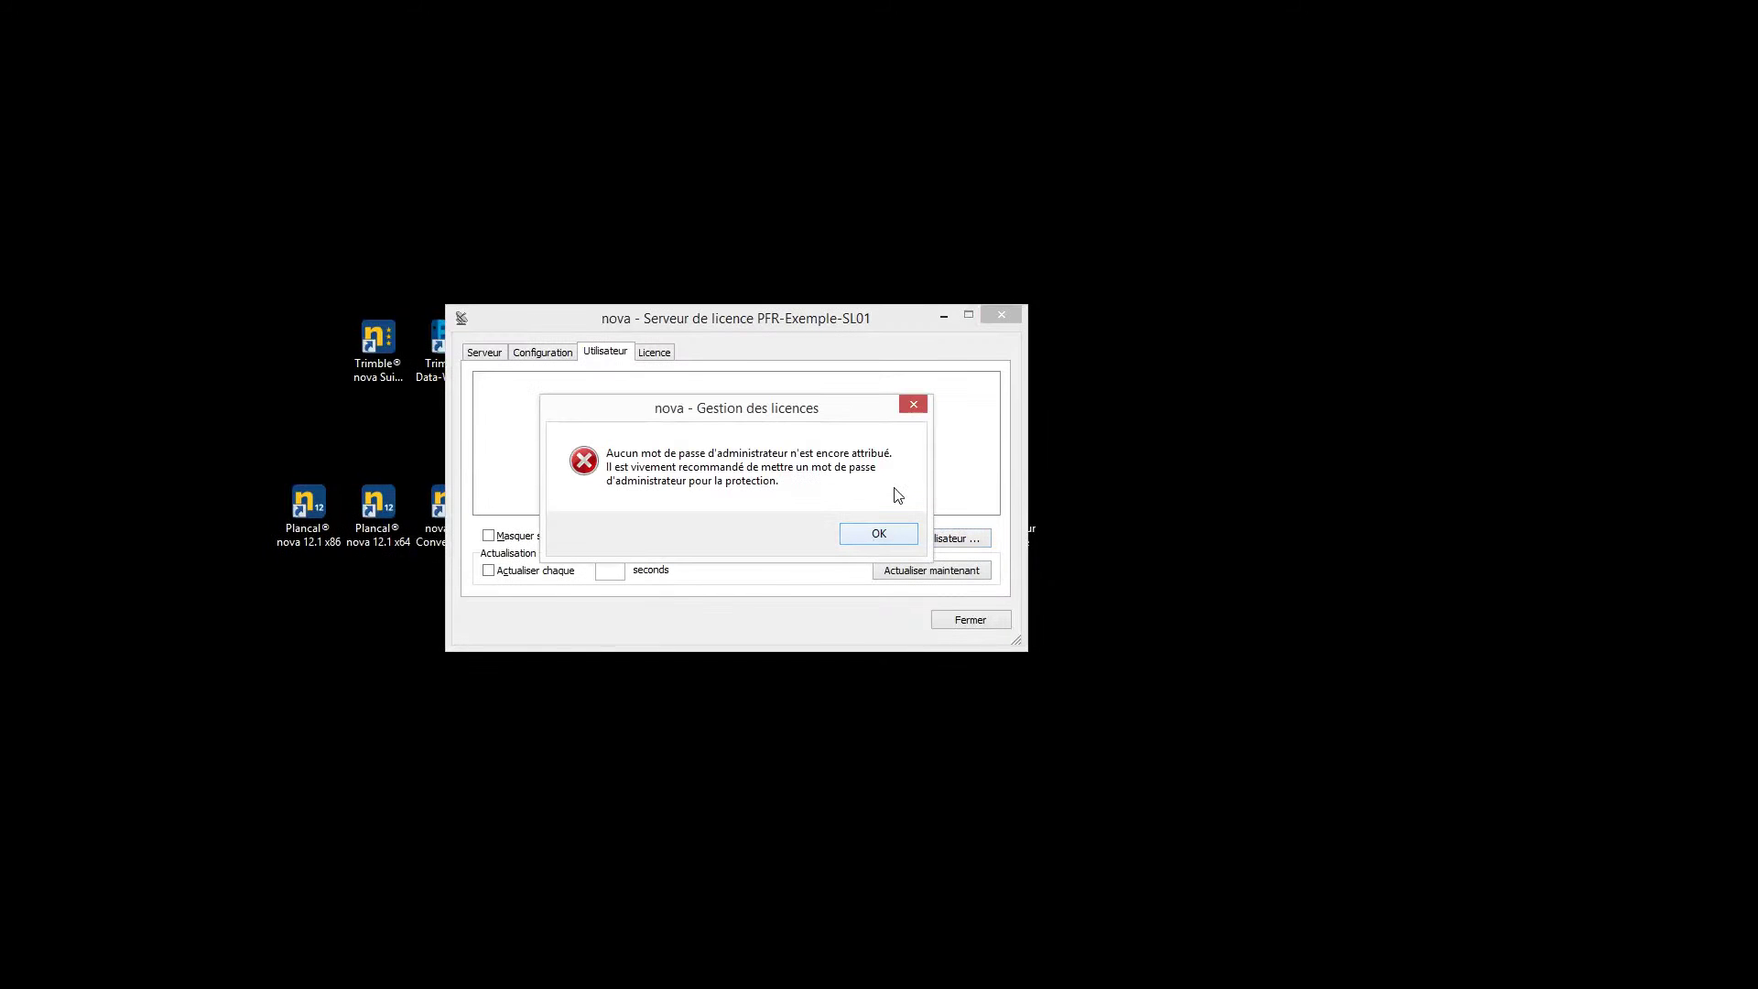
pyautogui.click(881, 533)
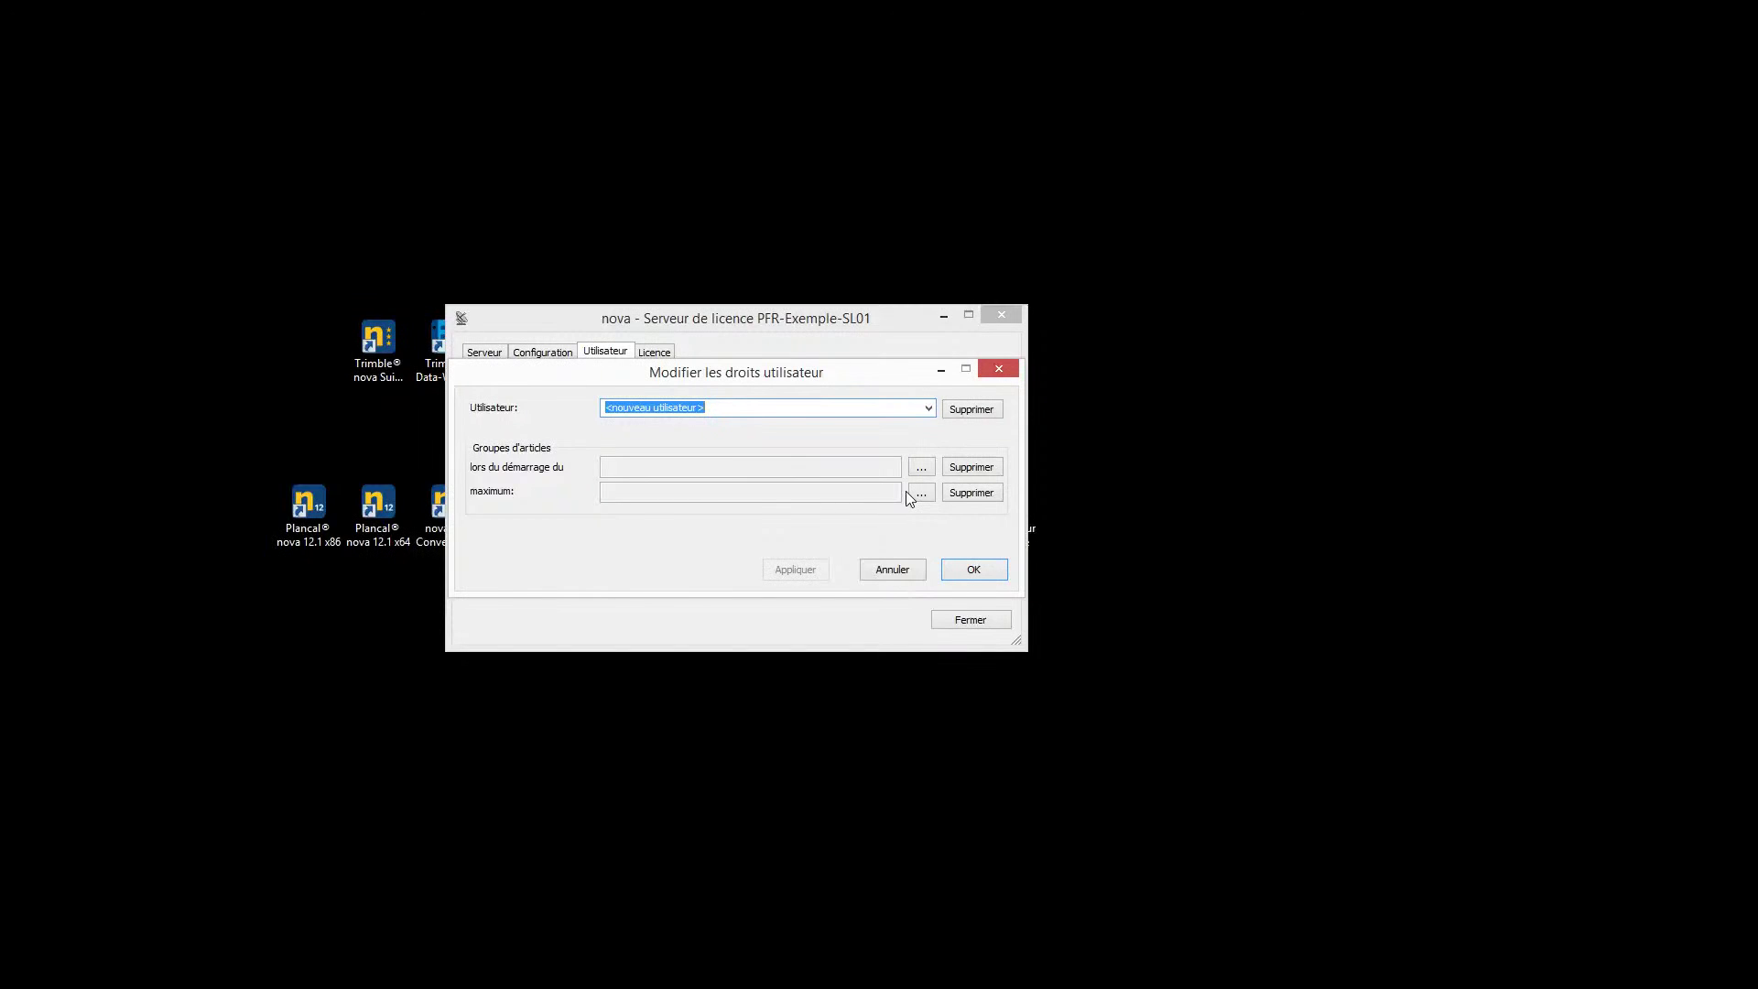
pyautogui.click(920, 469)
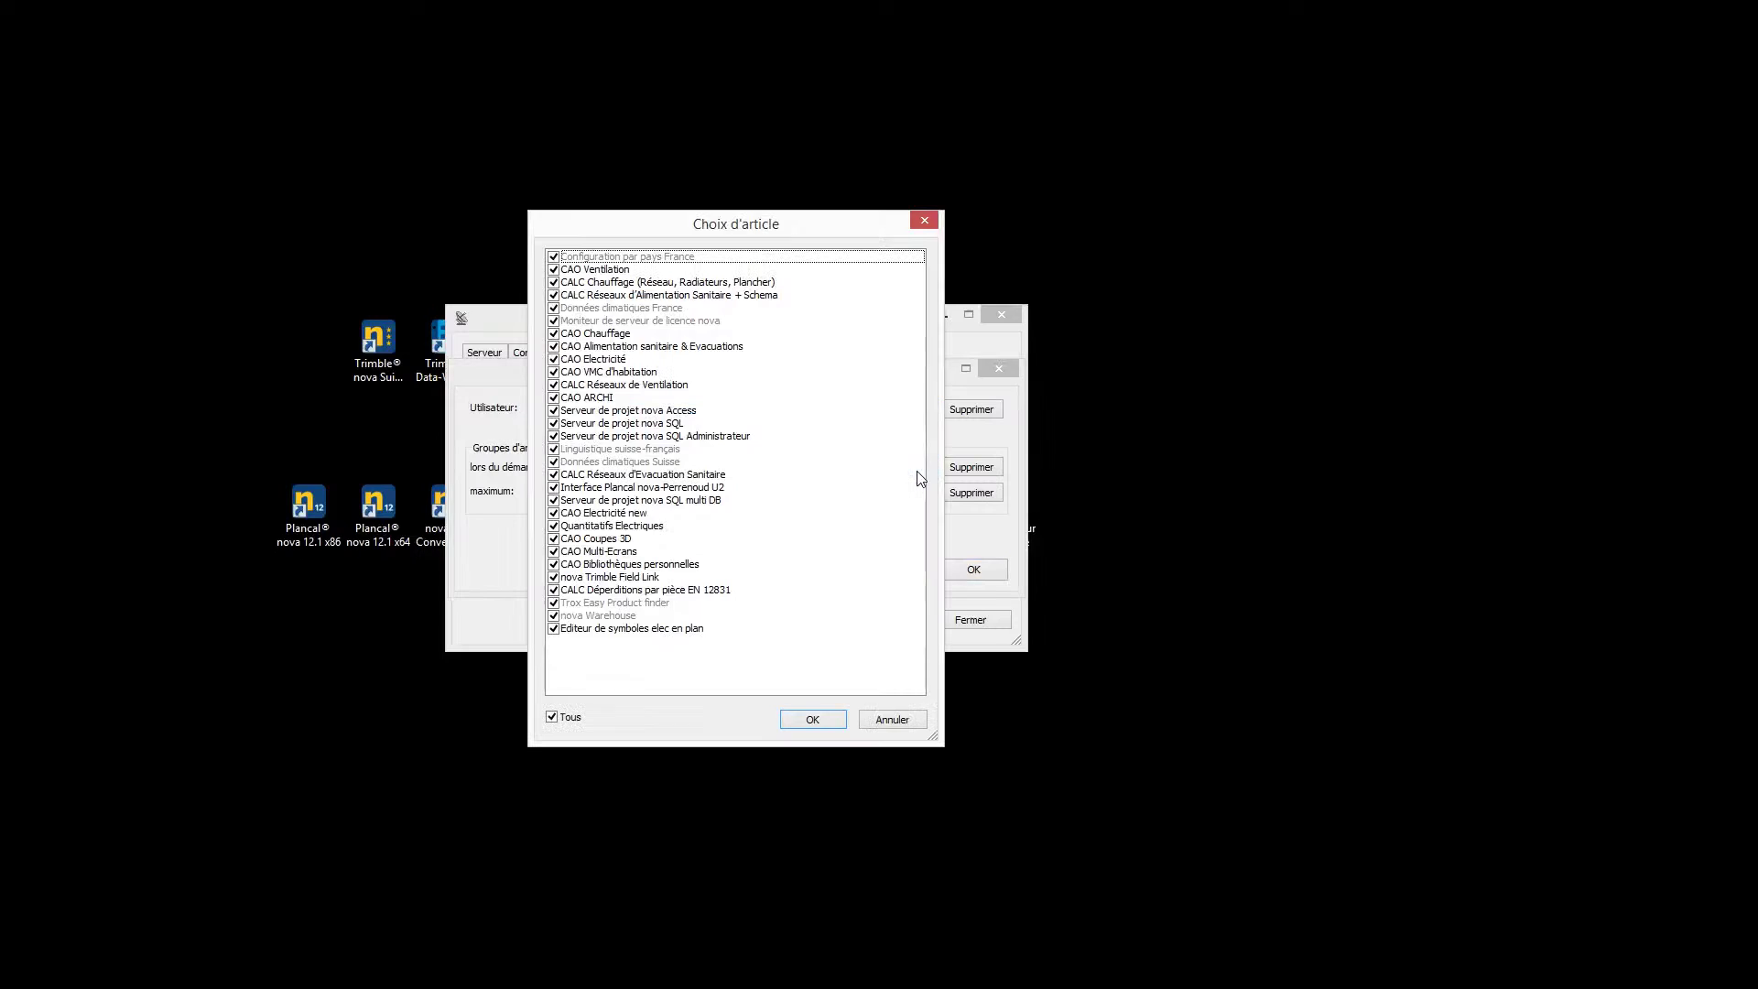
pyautogui.click(553, 334)
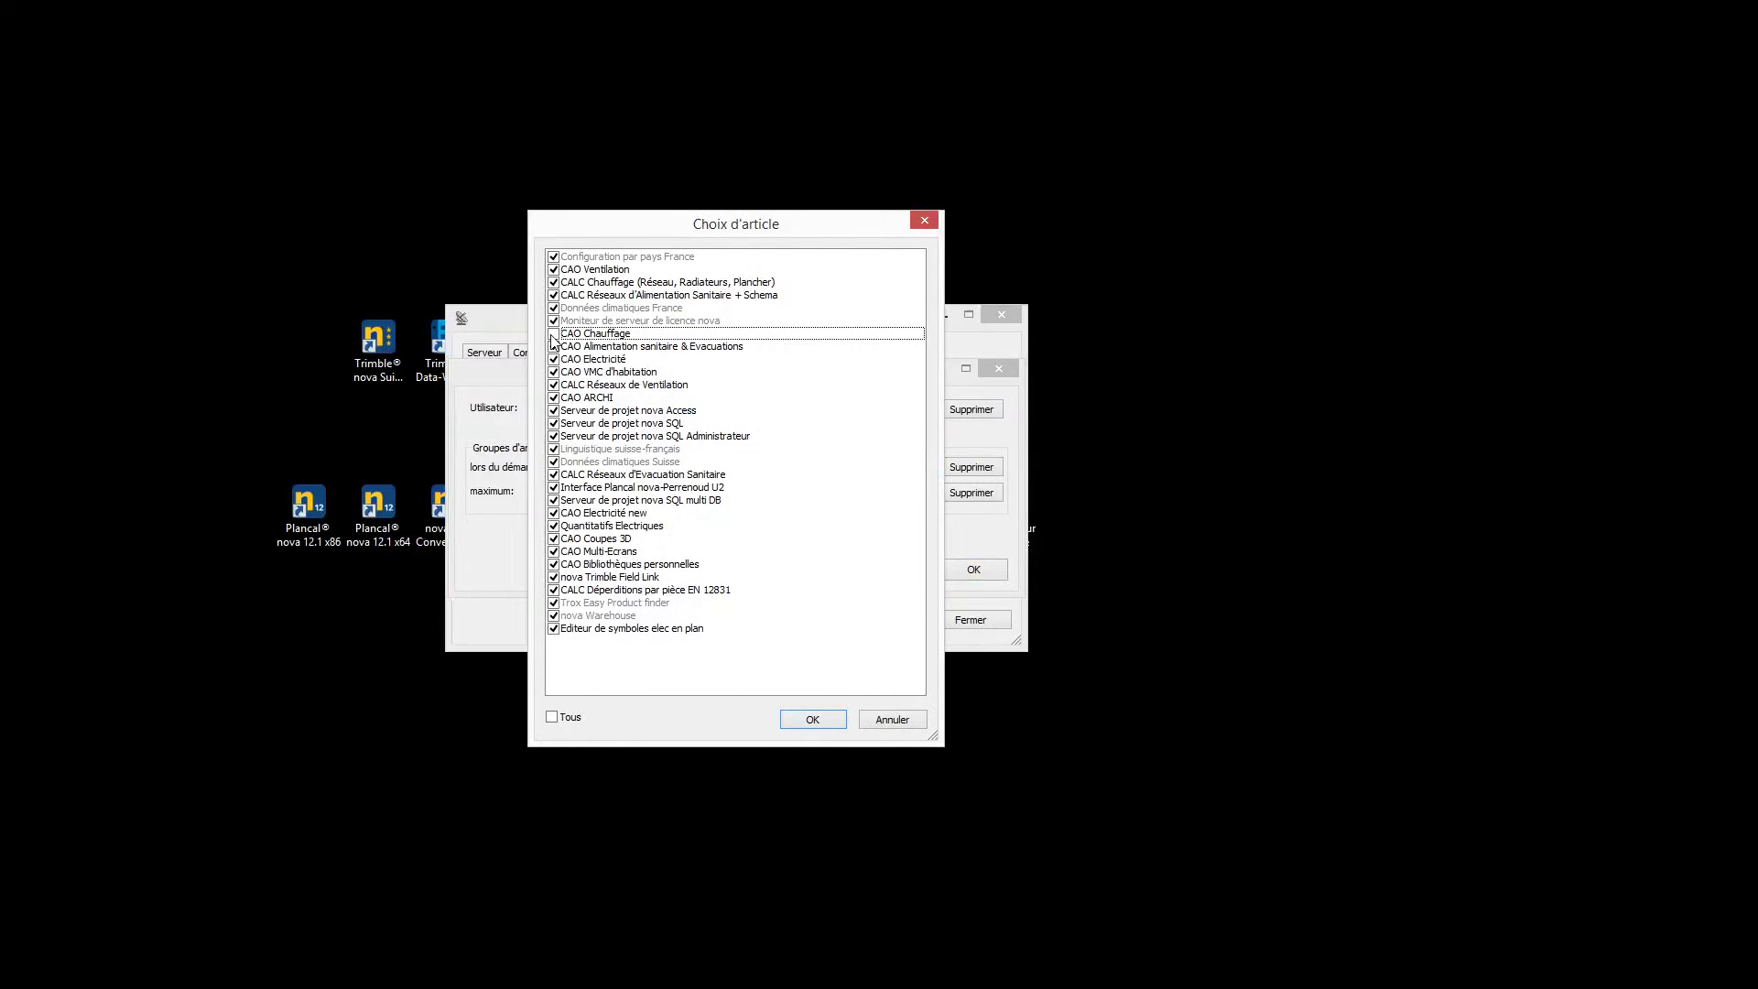
pyautogui.click(553, 347)
pyautogui.click(553, 359)
pyautogui.click(553, 372)
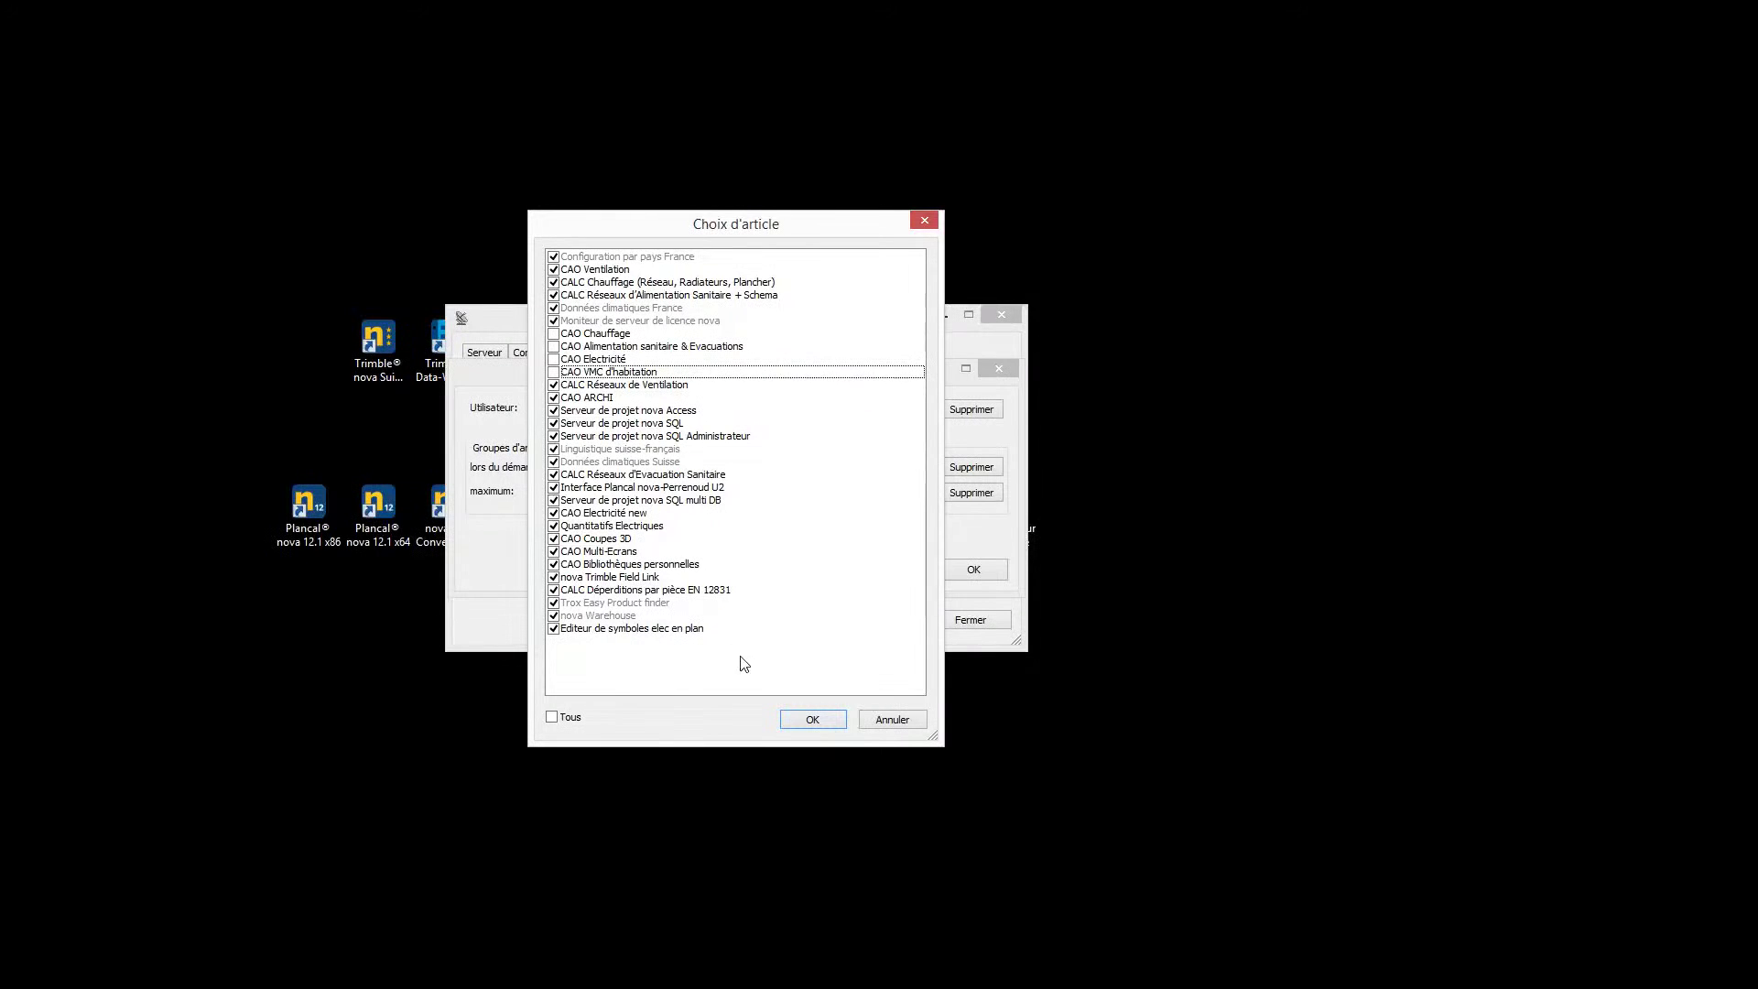
pyautogui.click(818, 722)
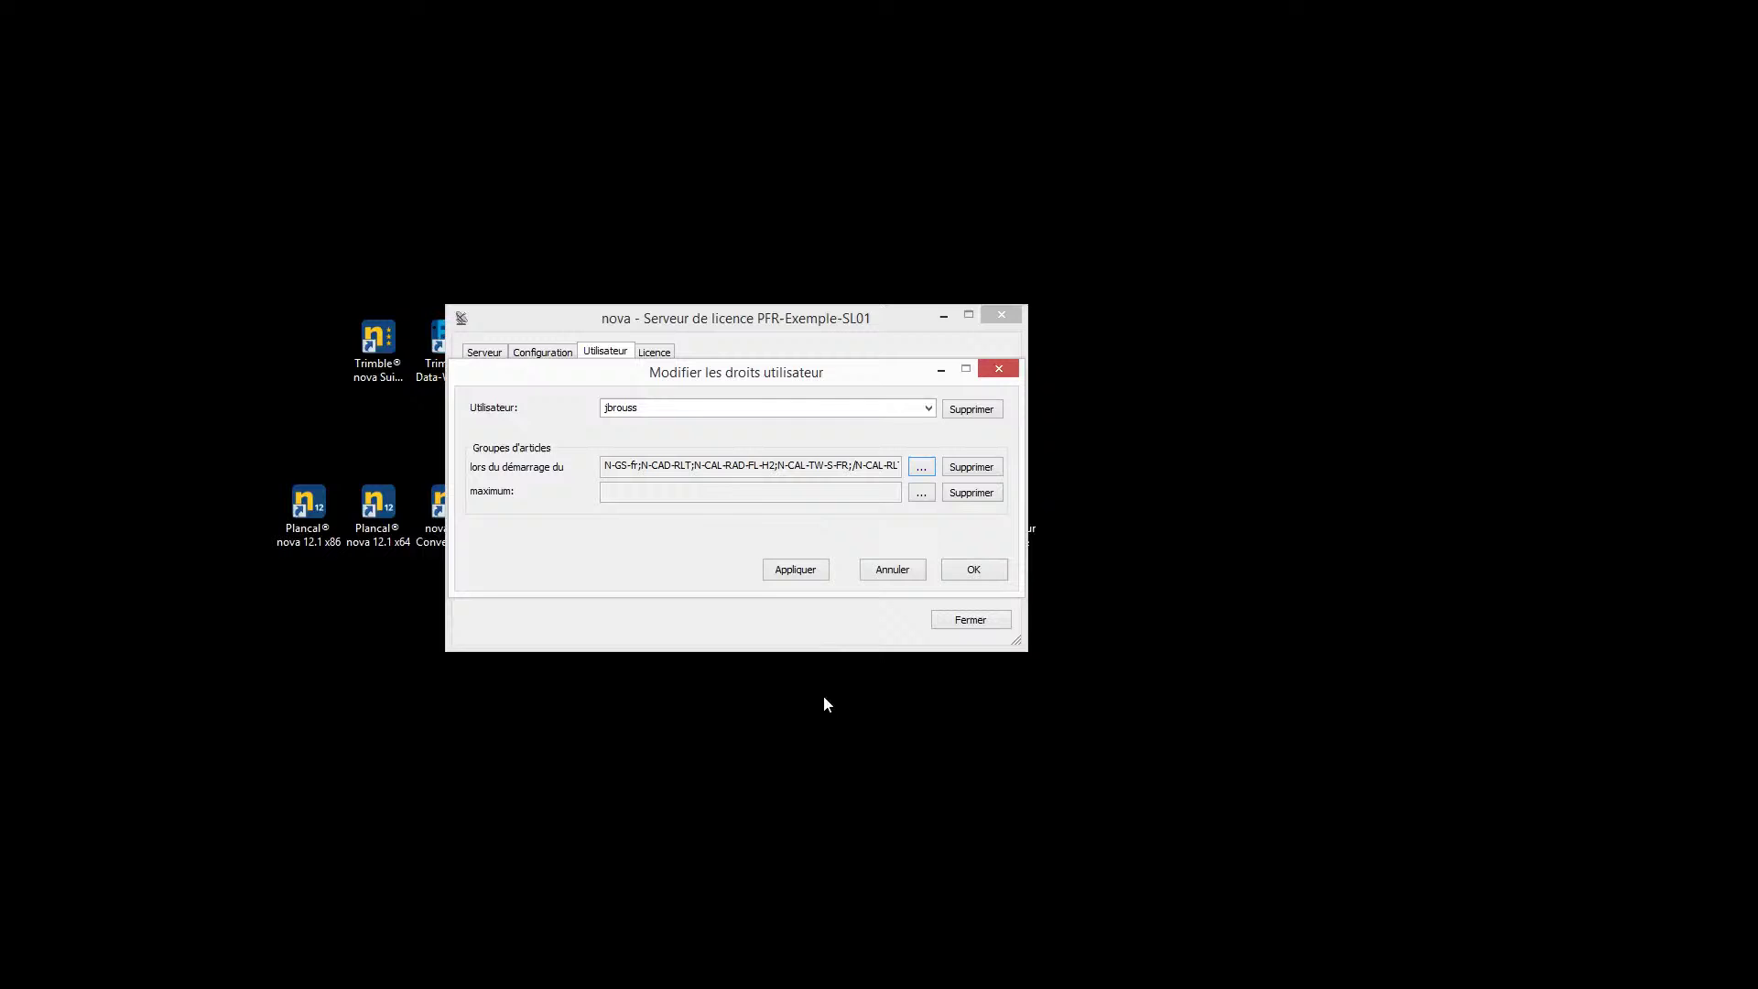
pyautogui.click(959, 470)
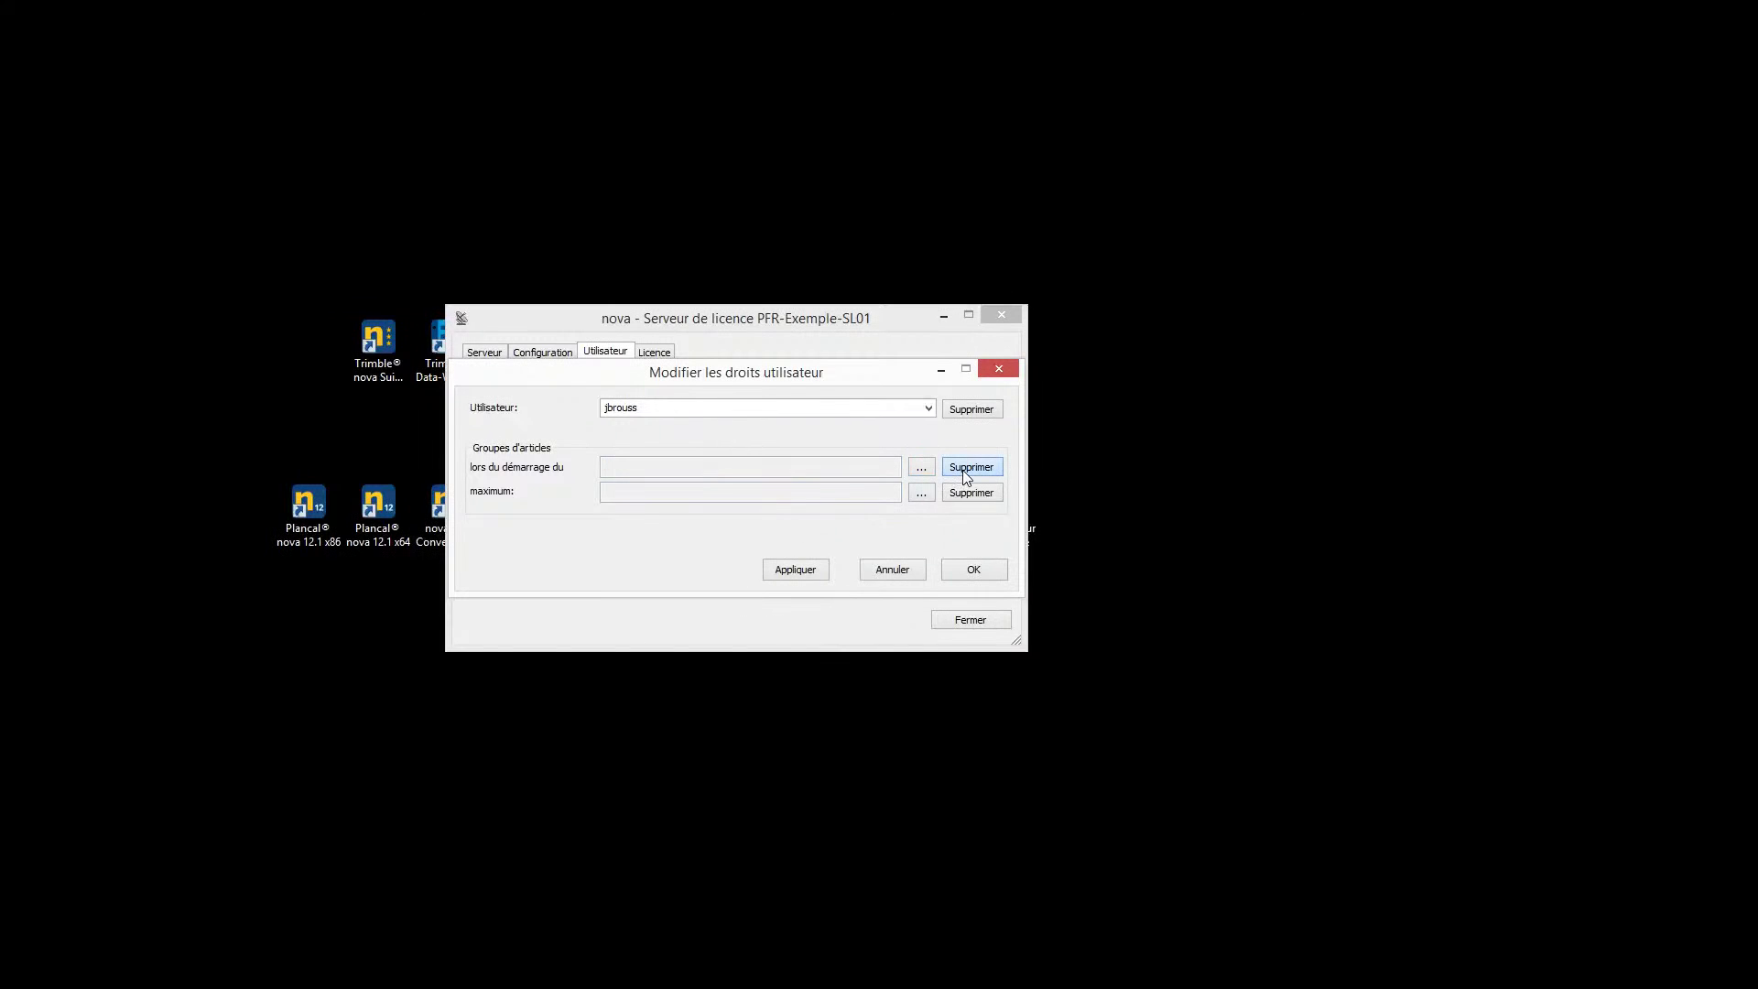
# Set the maximum article group without CAO Electricité and CAO VMC d'habitation, and save the rights
pyautogui.click(921, 493)
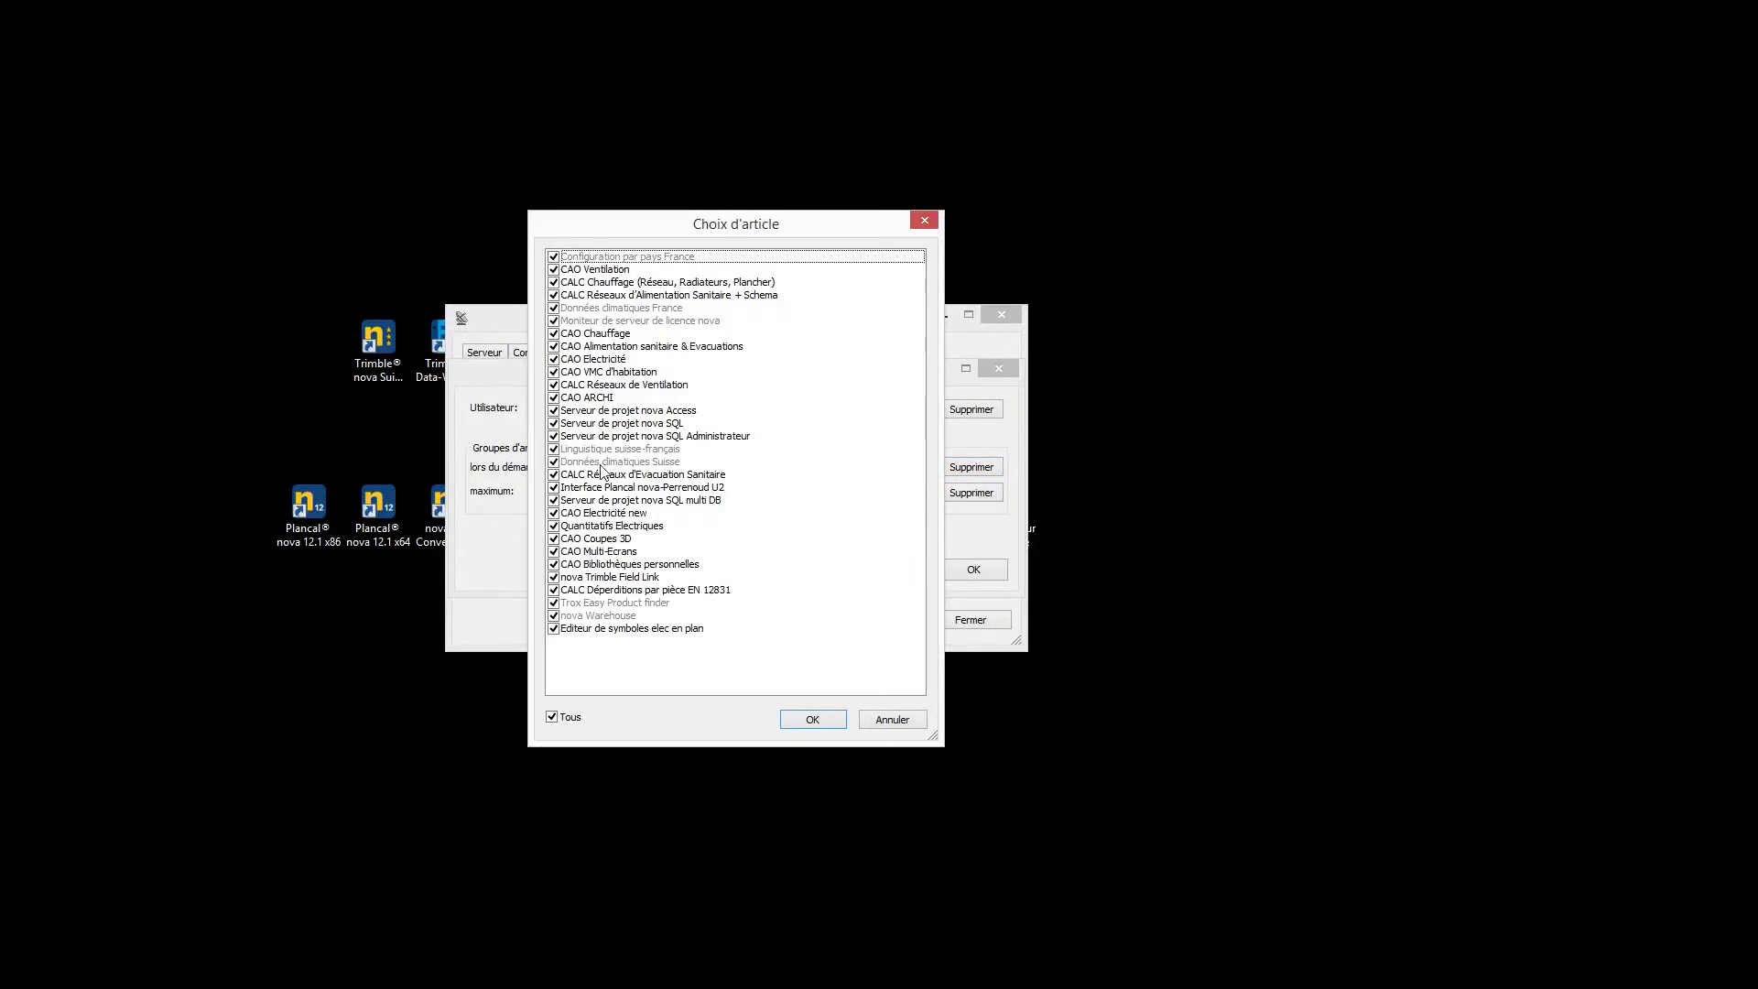
pyautogui.click(553, 359)
pyautogui.click(553, 372)
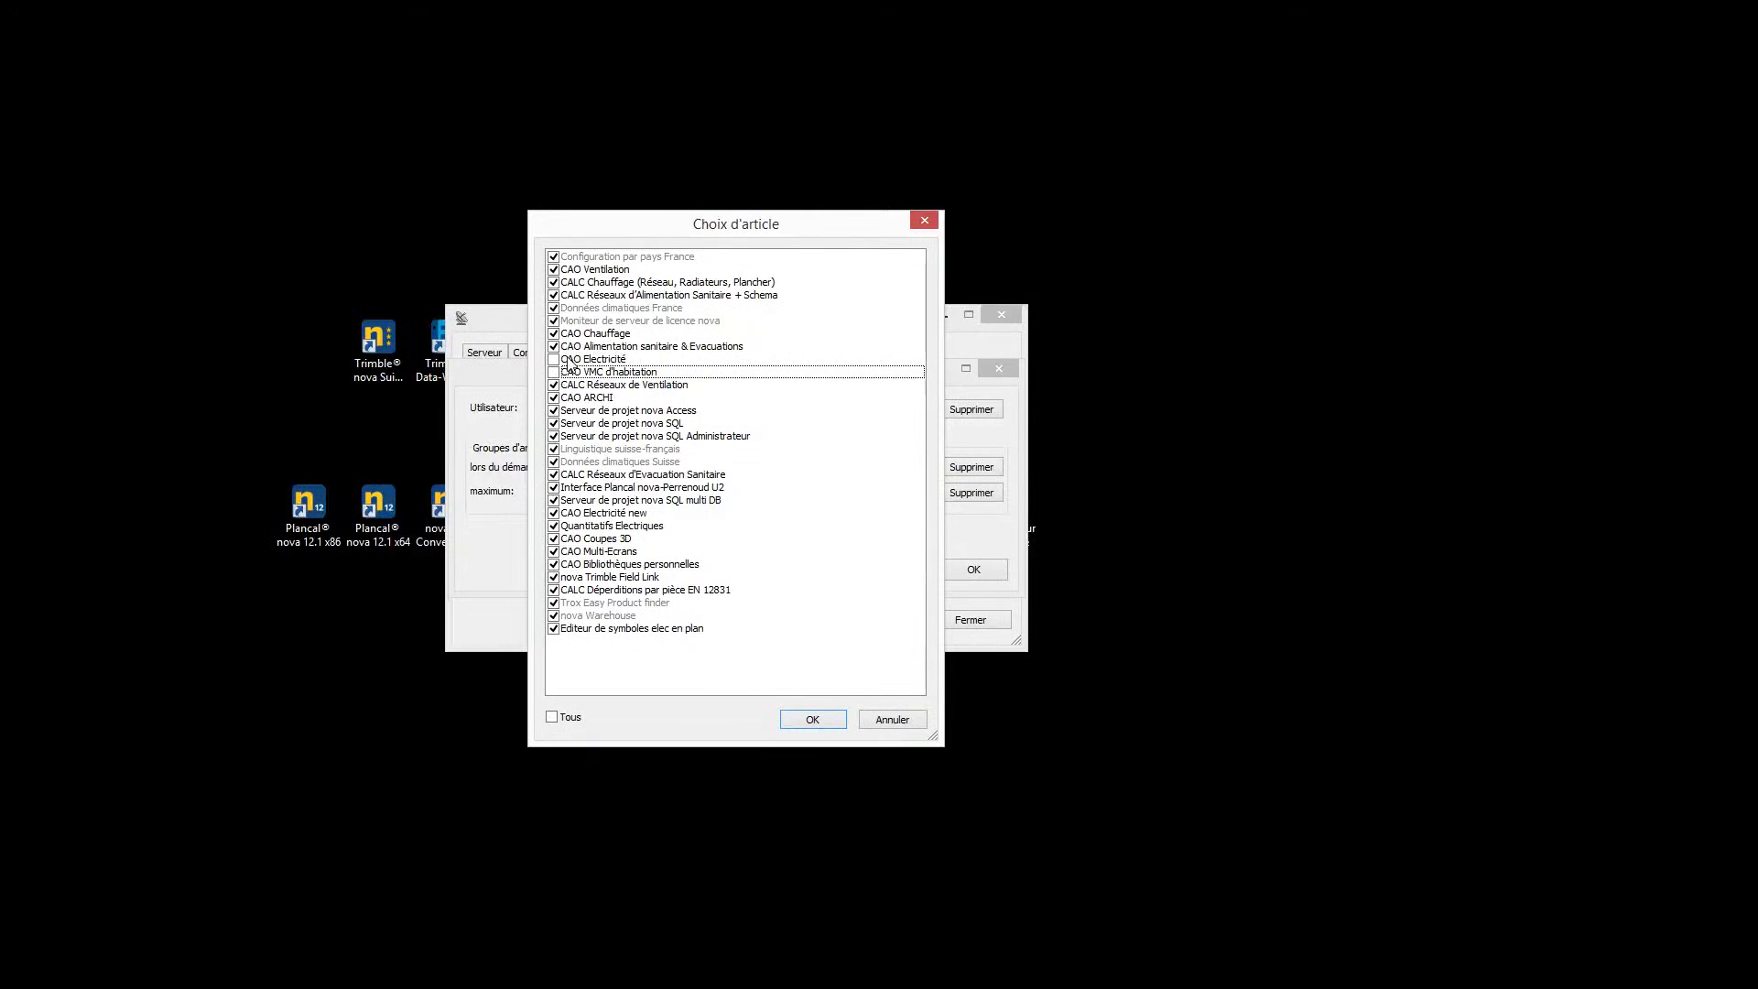
pyautogui.click(822, 722)
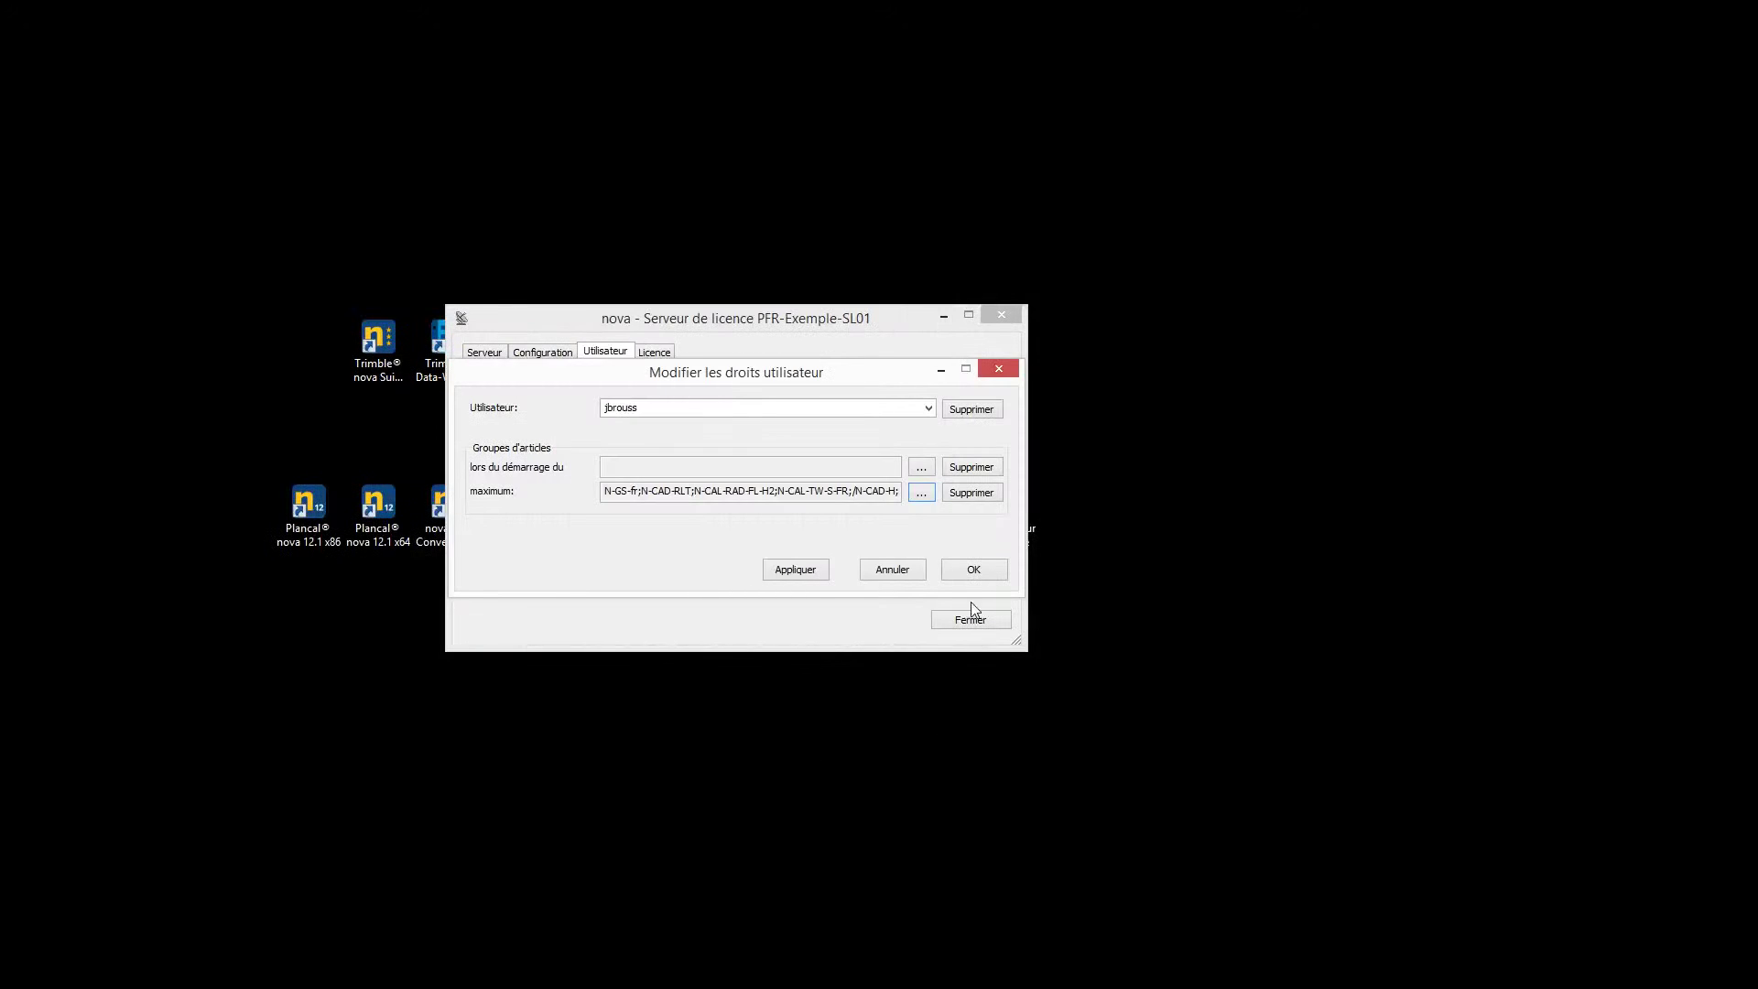
pyautogui.click(976, 572)
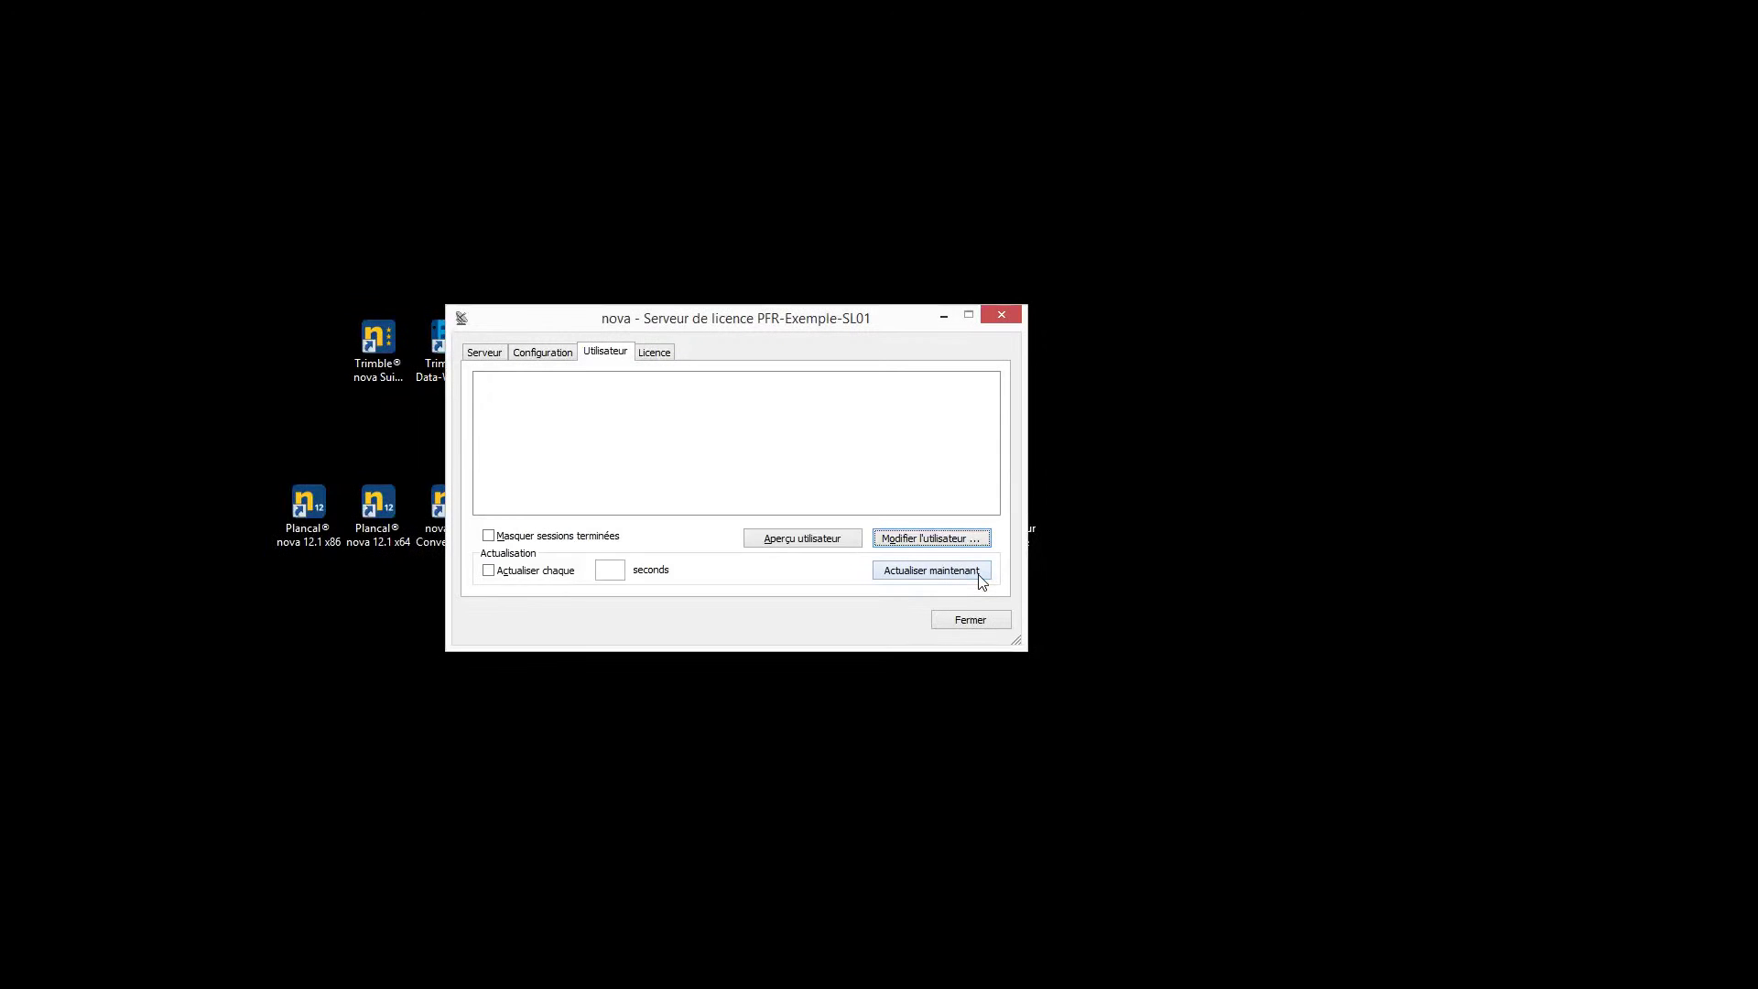
# Review the Licence details and its article list, then refresh the licence online
pyautogui.click(655, 353)
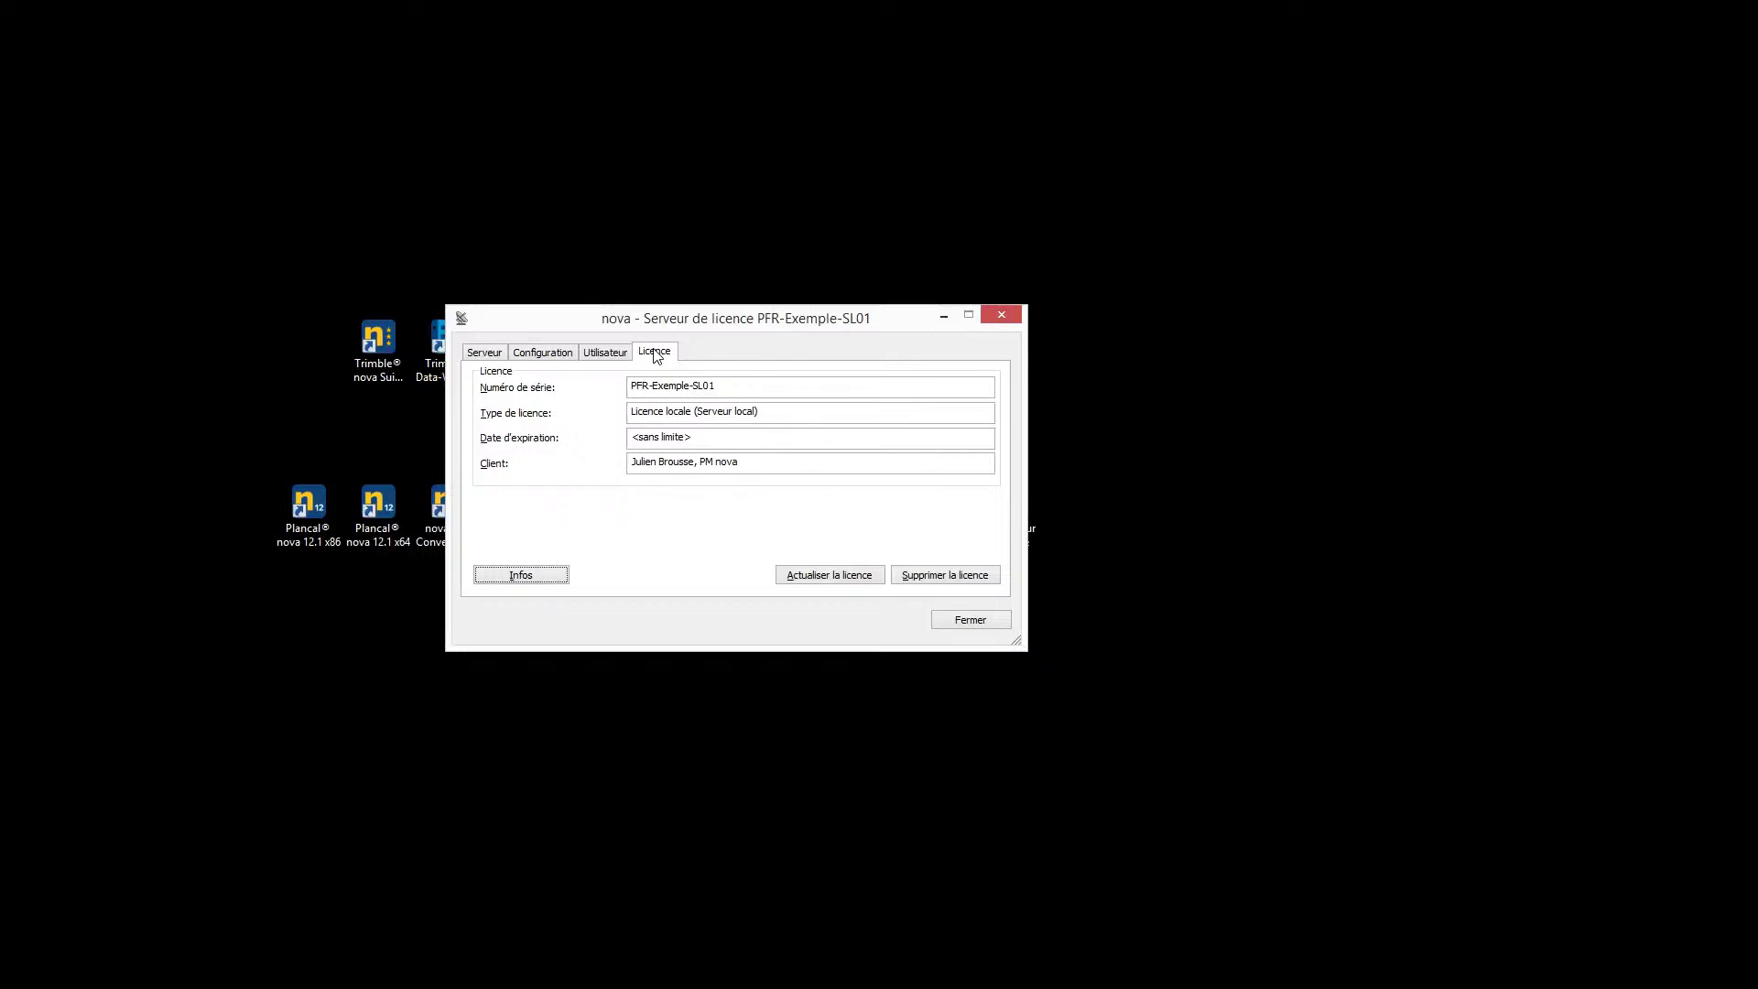
pyautogui.click(520, 576)
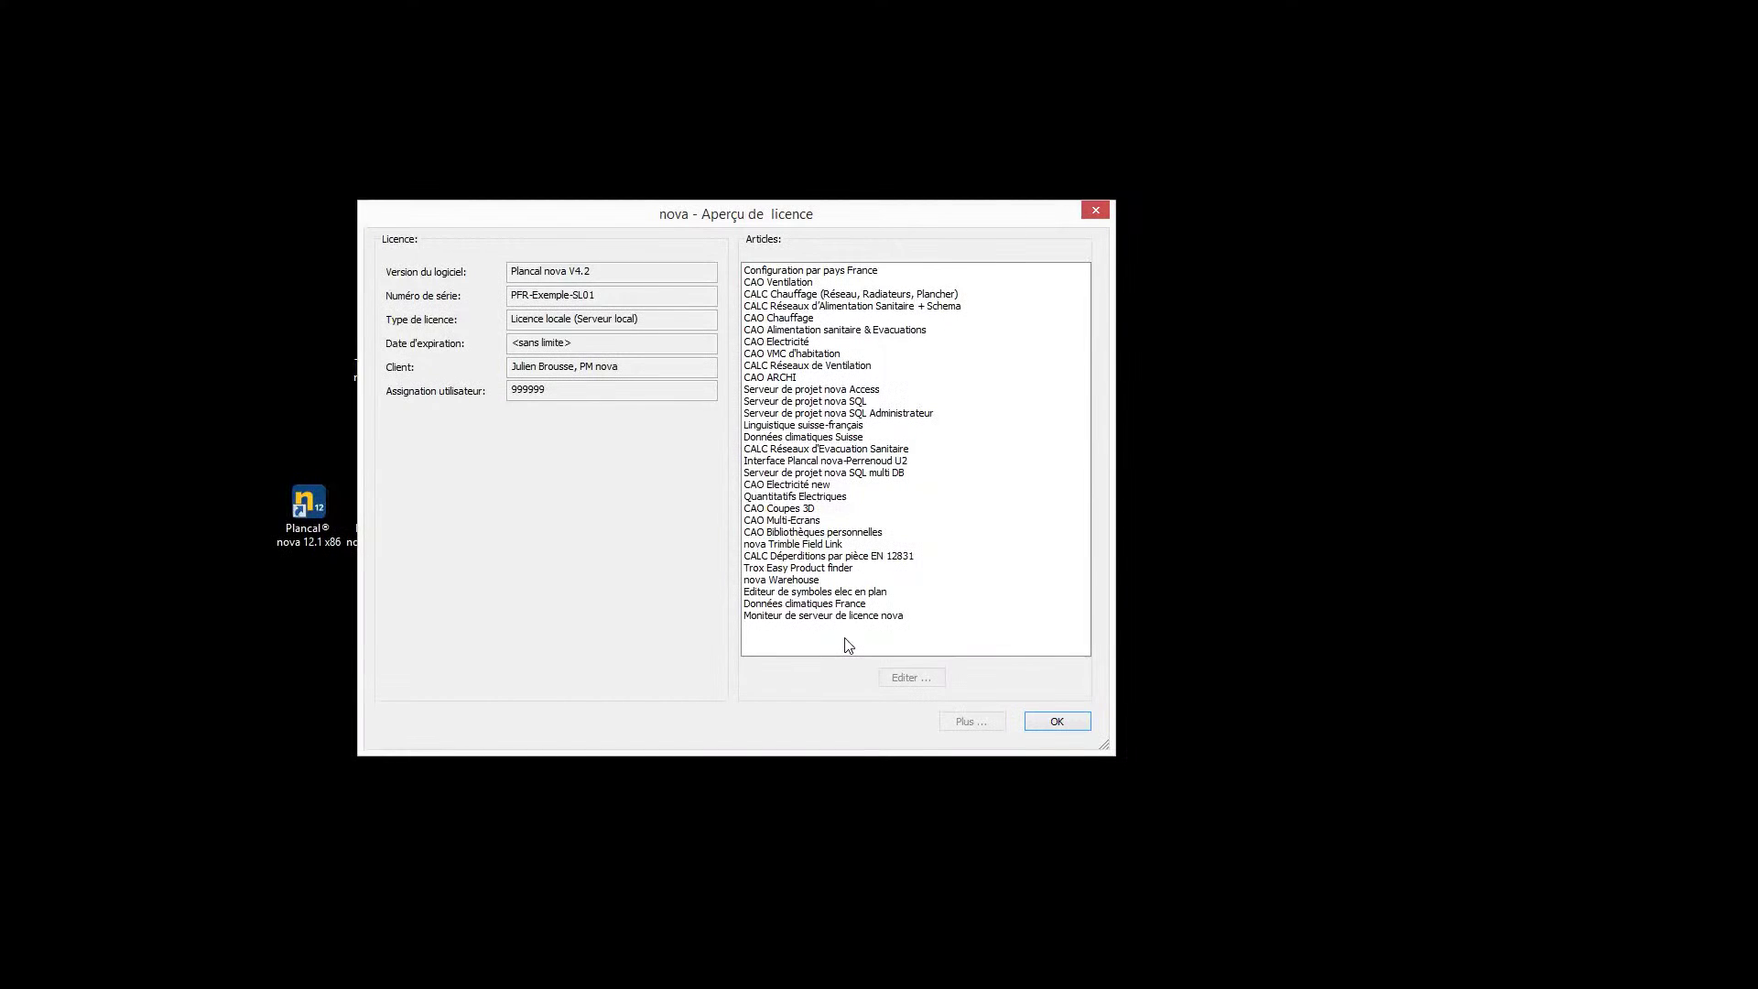
pyautogui.click(1055, 721)
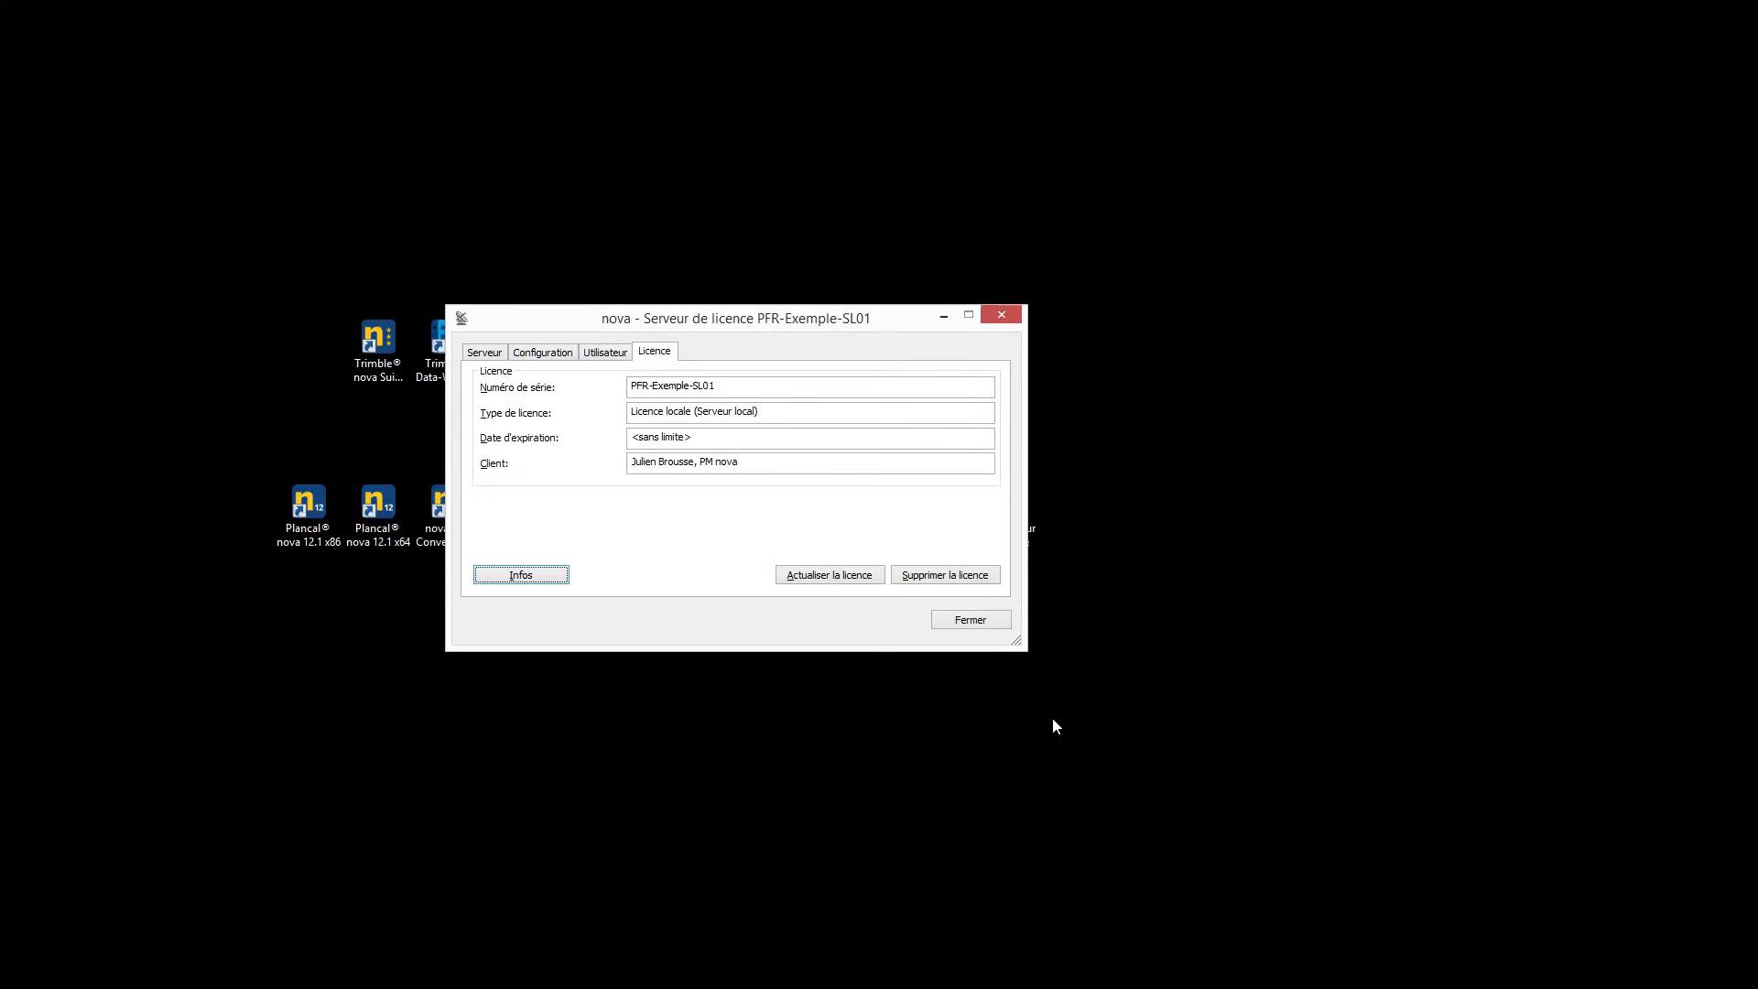
pyautogui.click(814, 577)
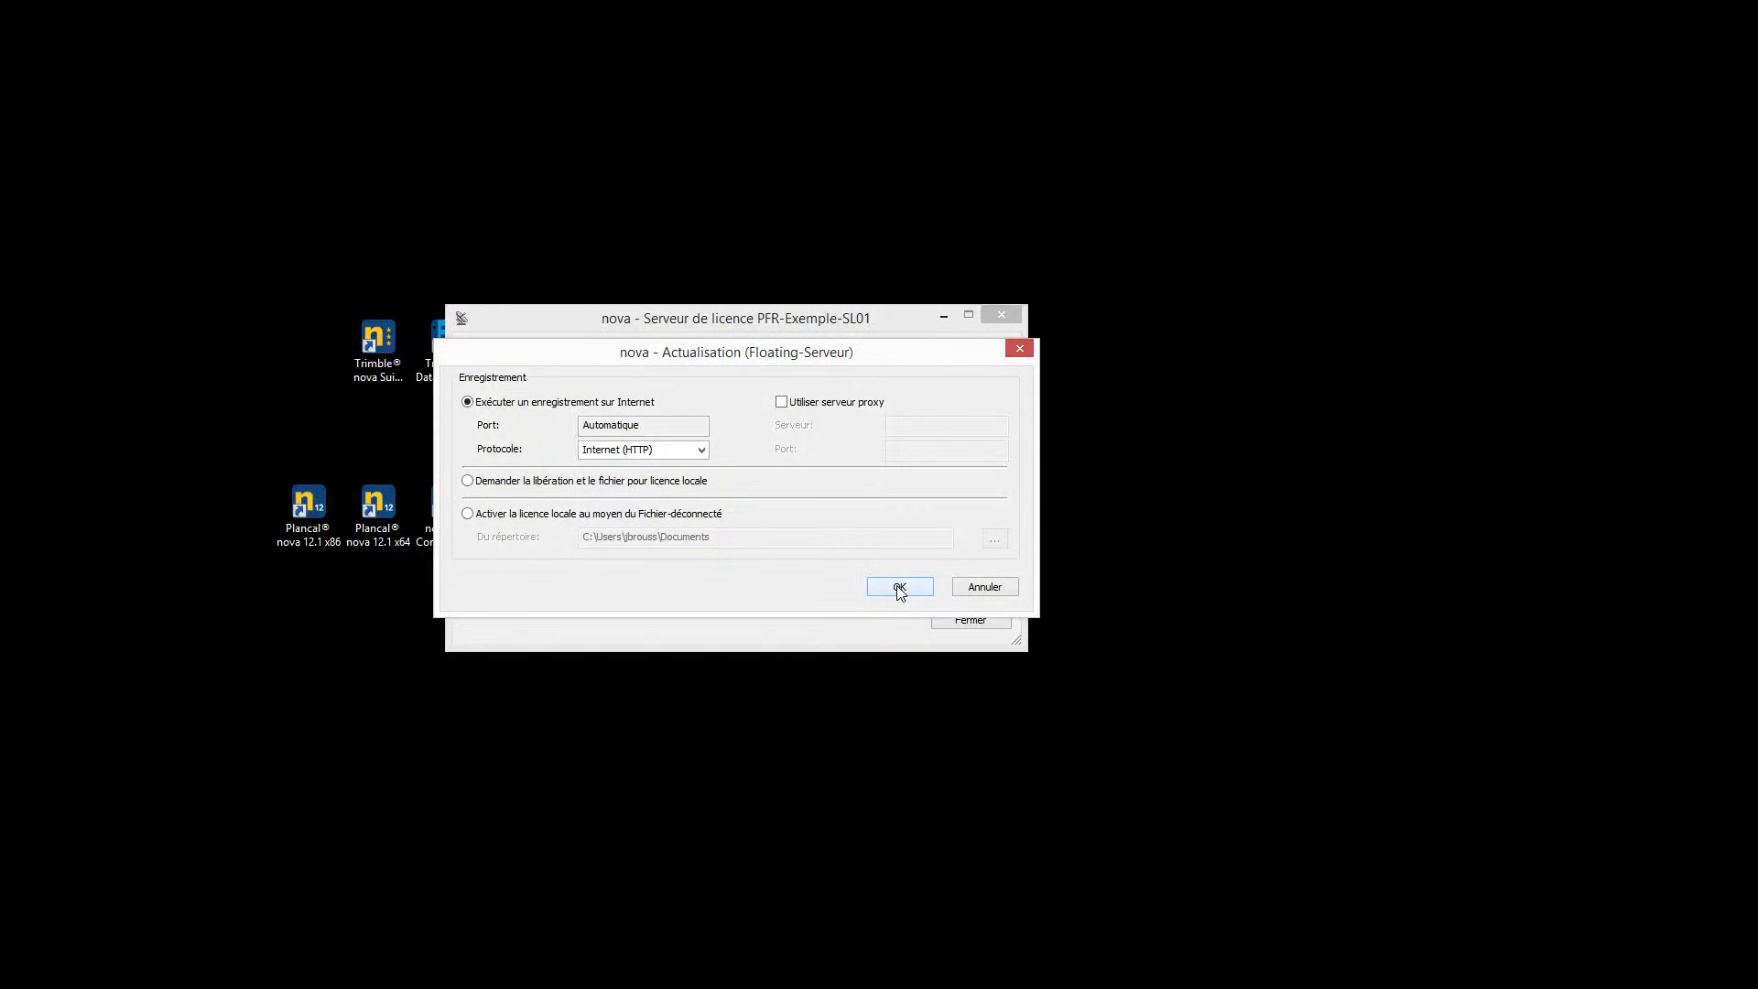
pyautogui.click(900, 589)
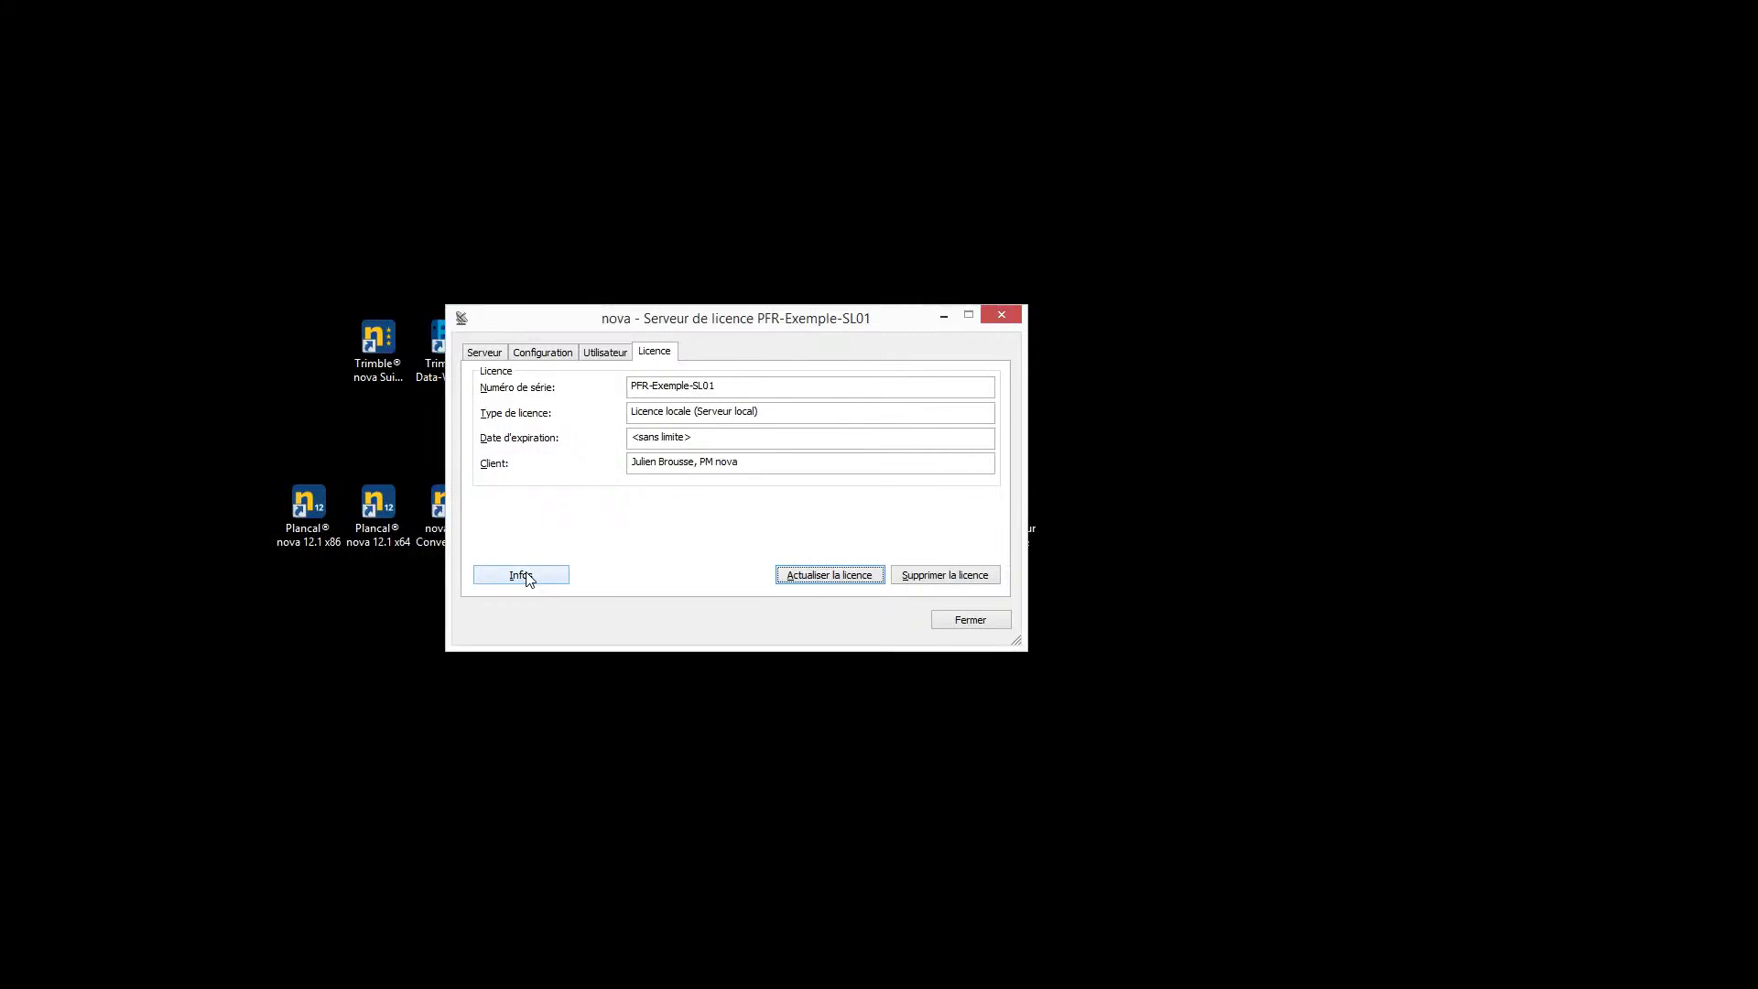
# Restart the licence server service from the Serveur tab with Terminer, then Démarrer
pyautogui.click(481, 354)
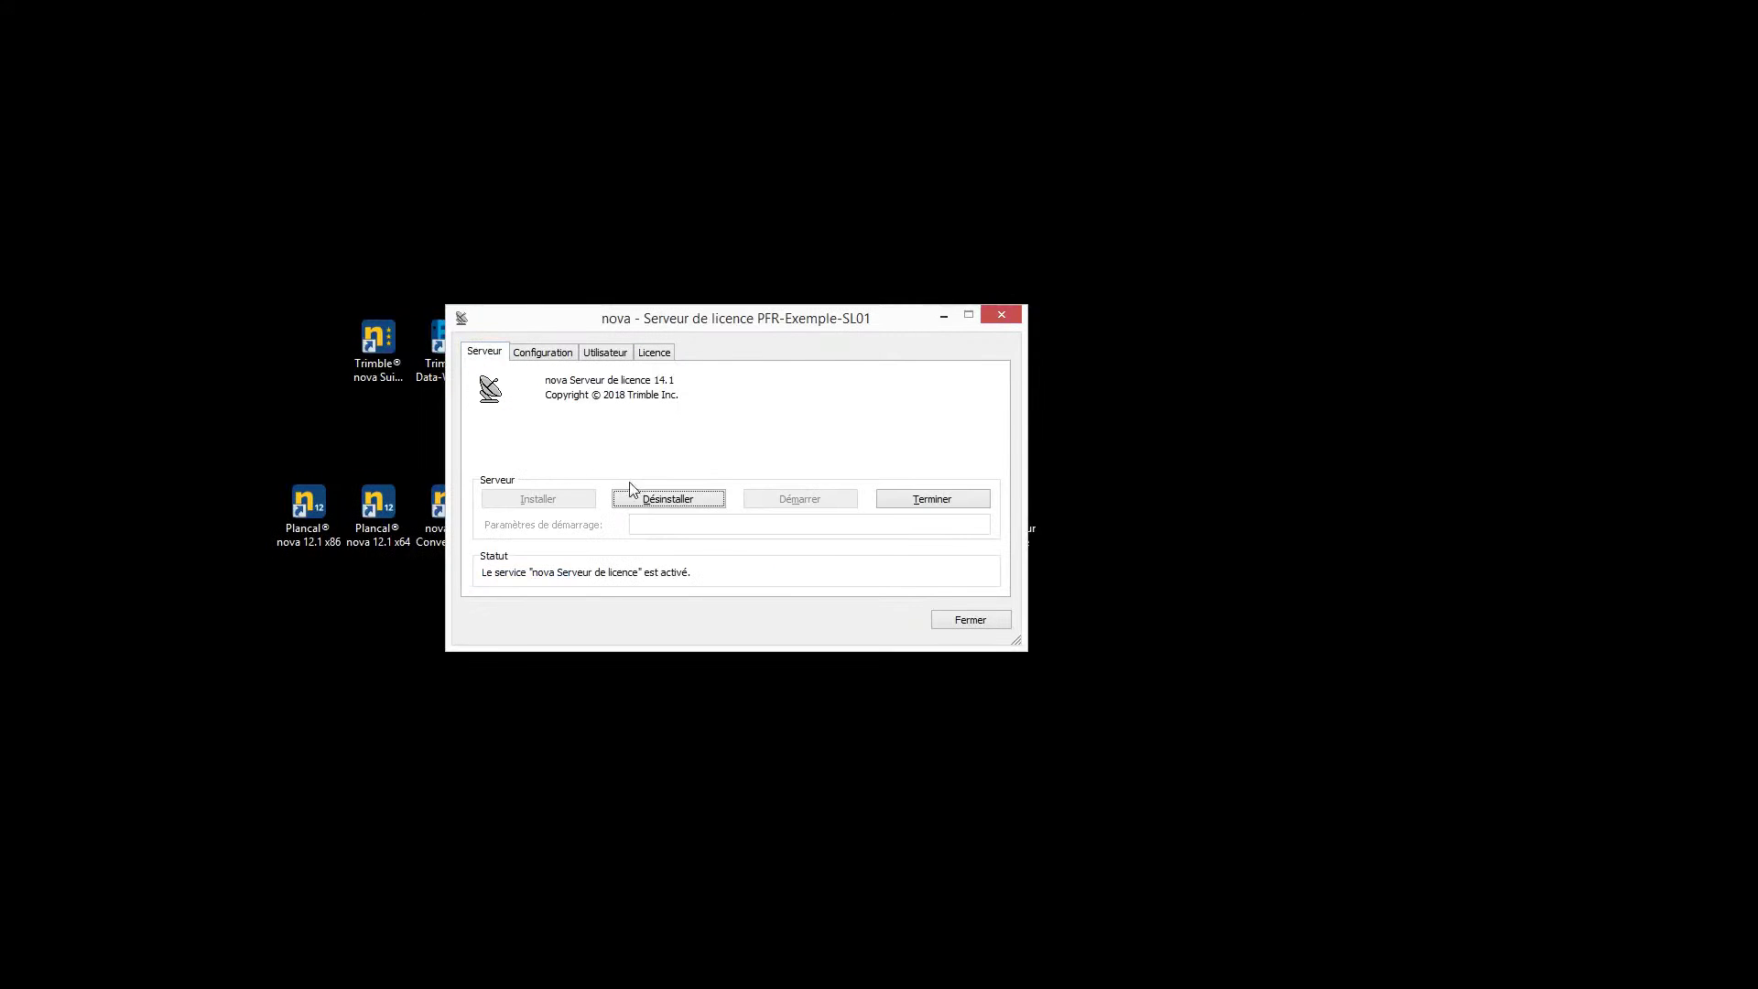
pyautogui.click(943, 498)
pyautogui.click(785, 506)
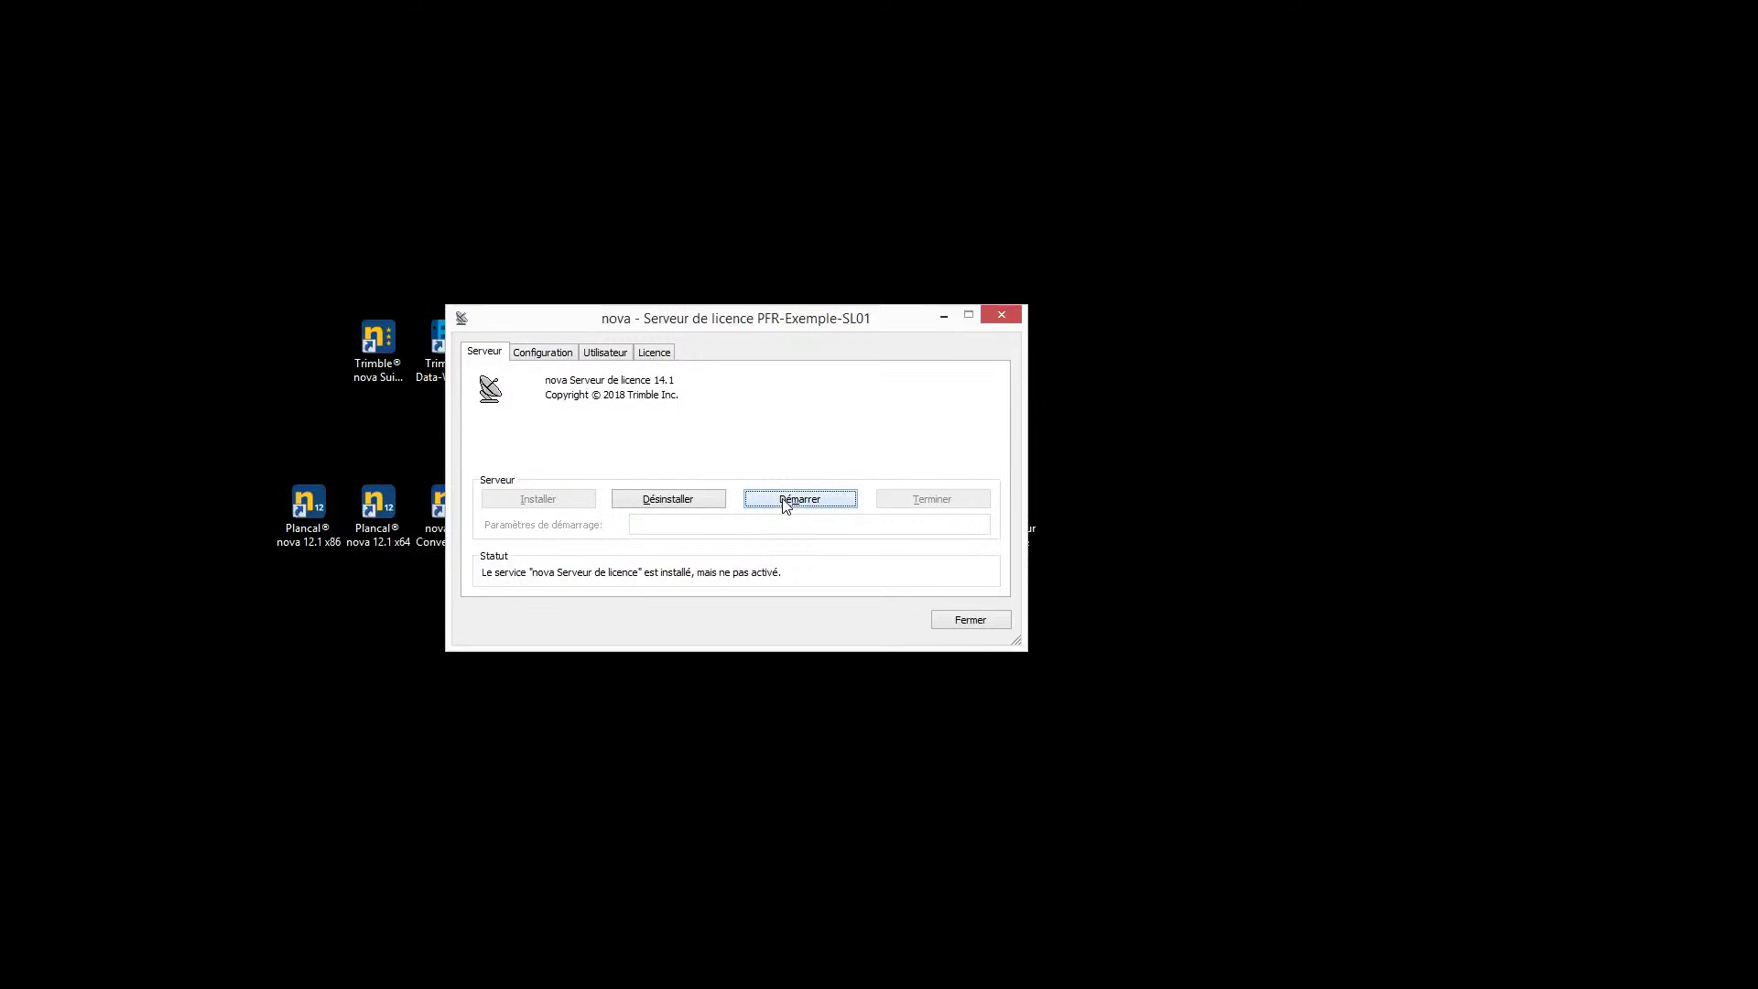
# Recheck the licence article overview, then open the Aperçu utilisateur for the connected user
pyautogui.click(656, 352)
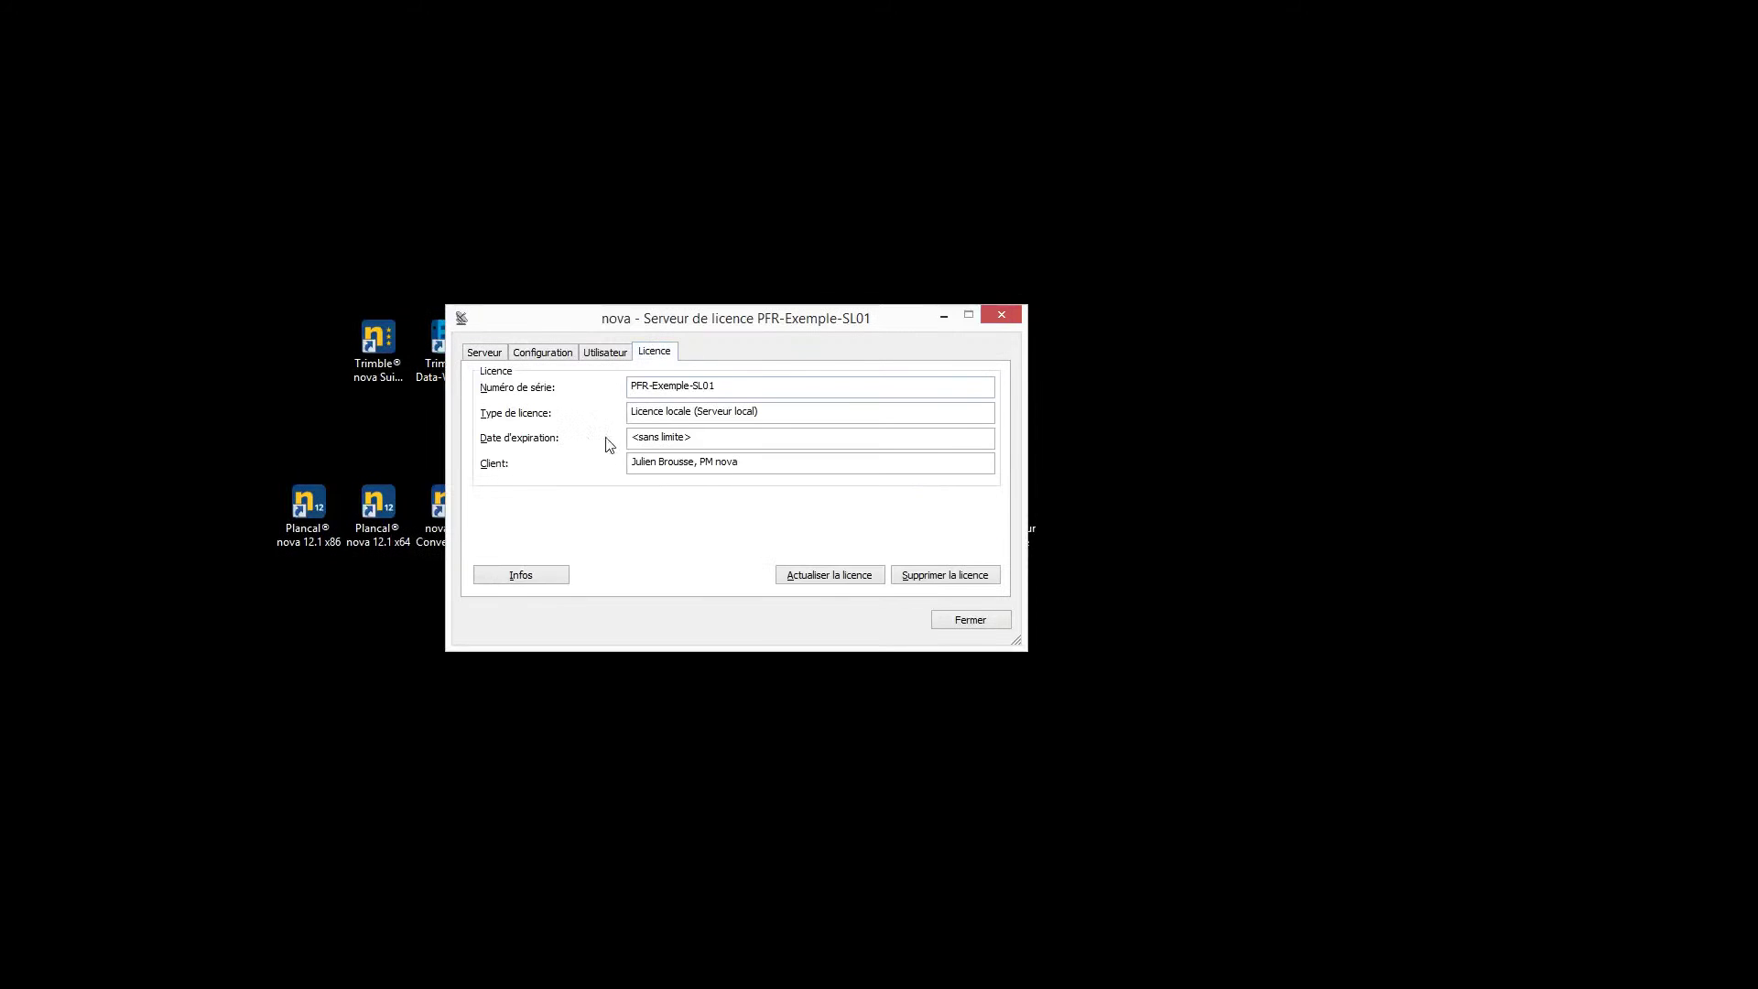
pyautogui.click(522, 577)
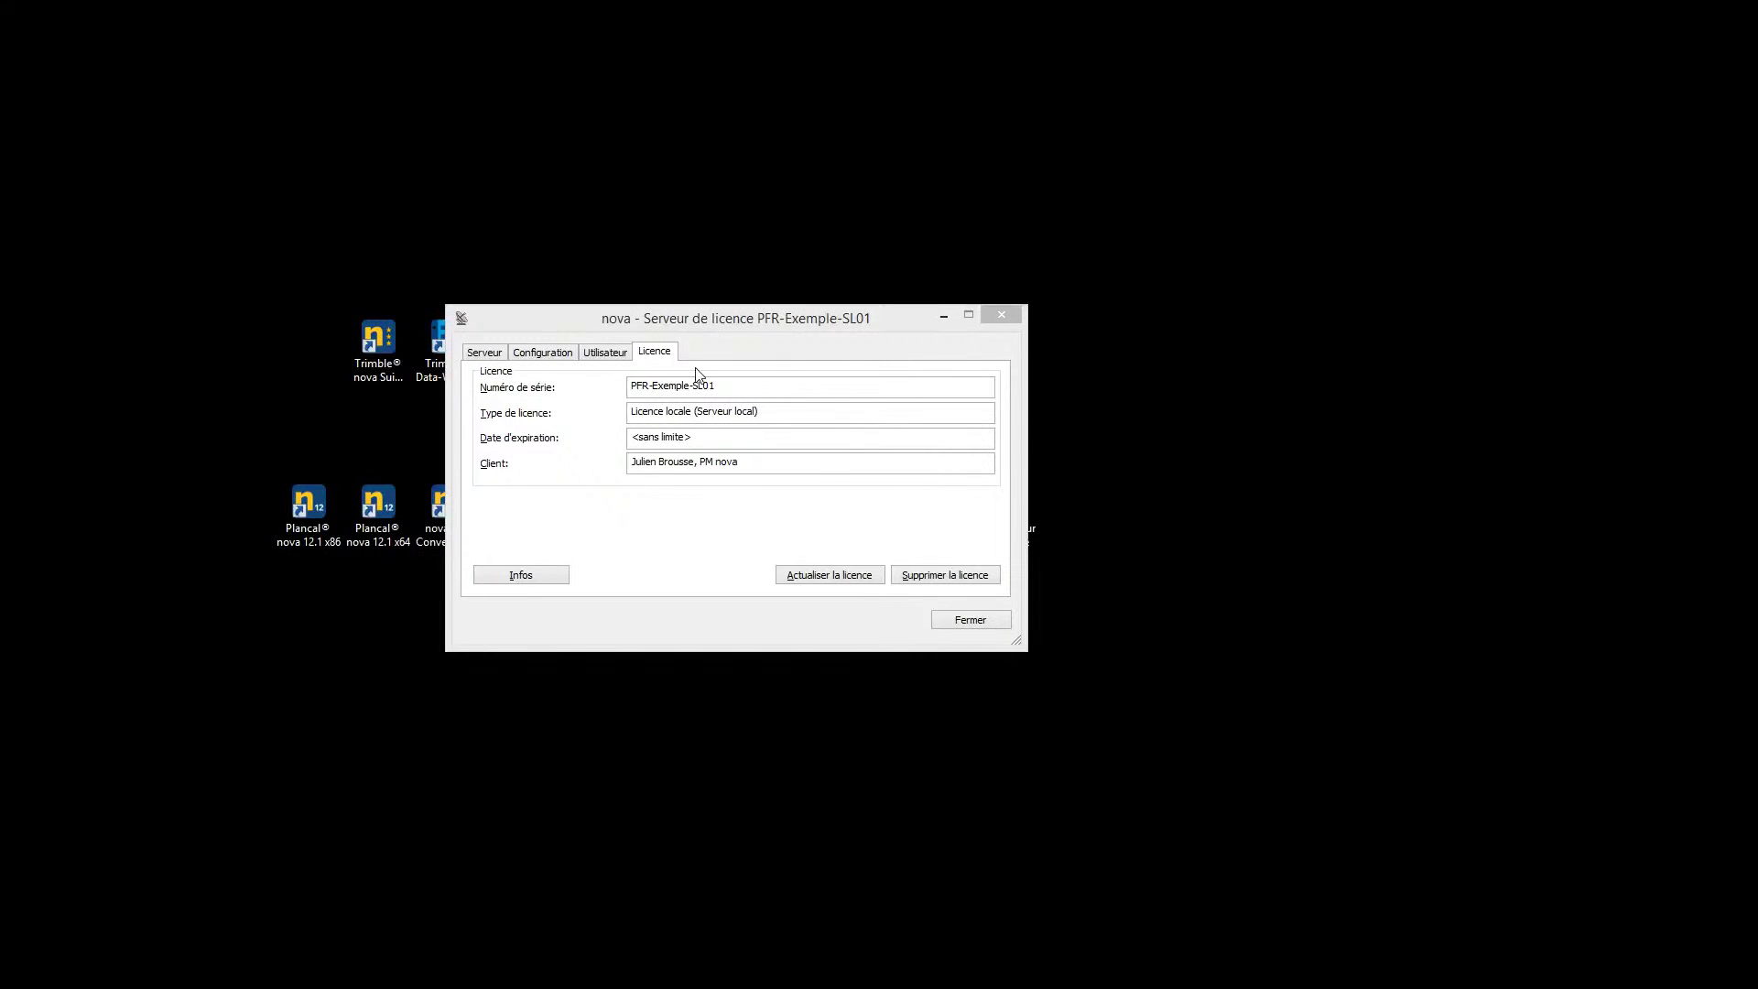
pyautogui.click(609, 355)
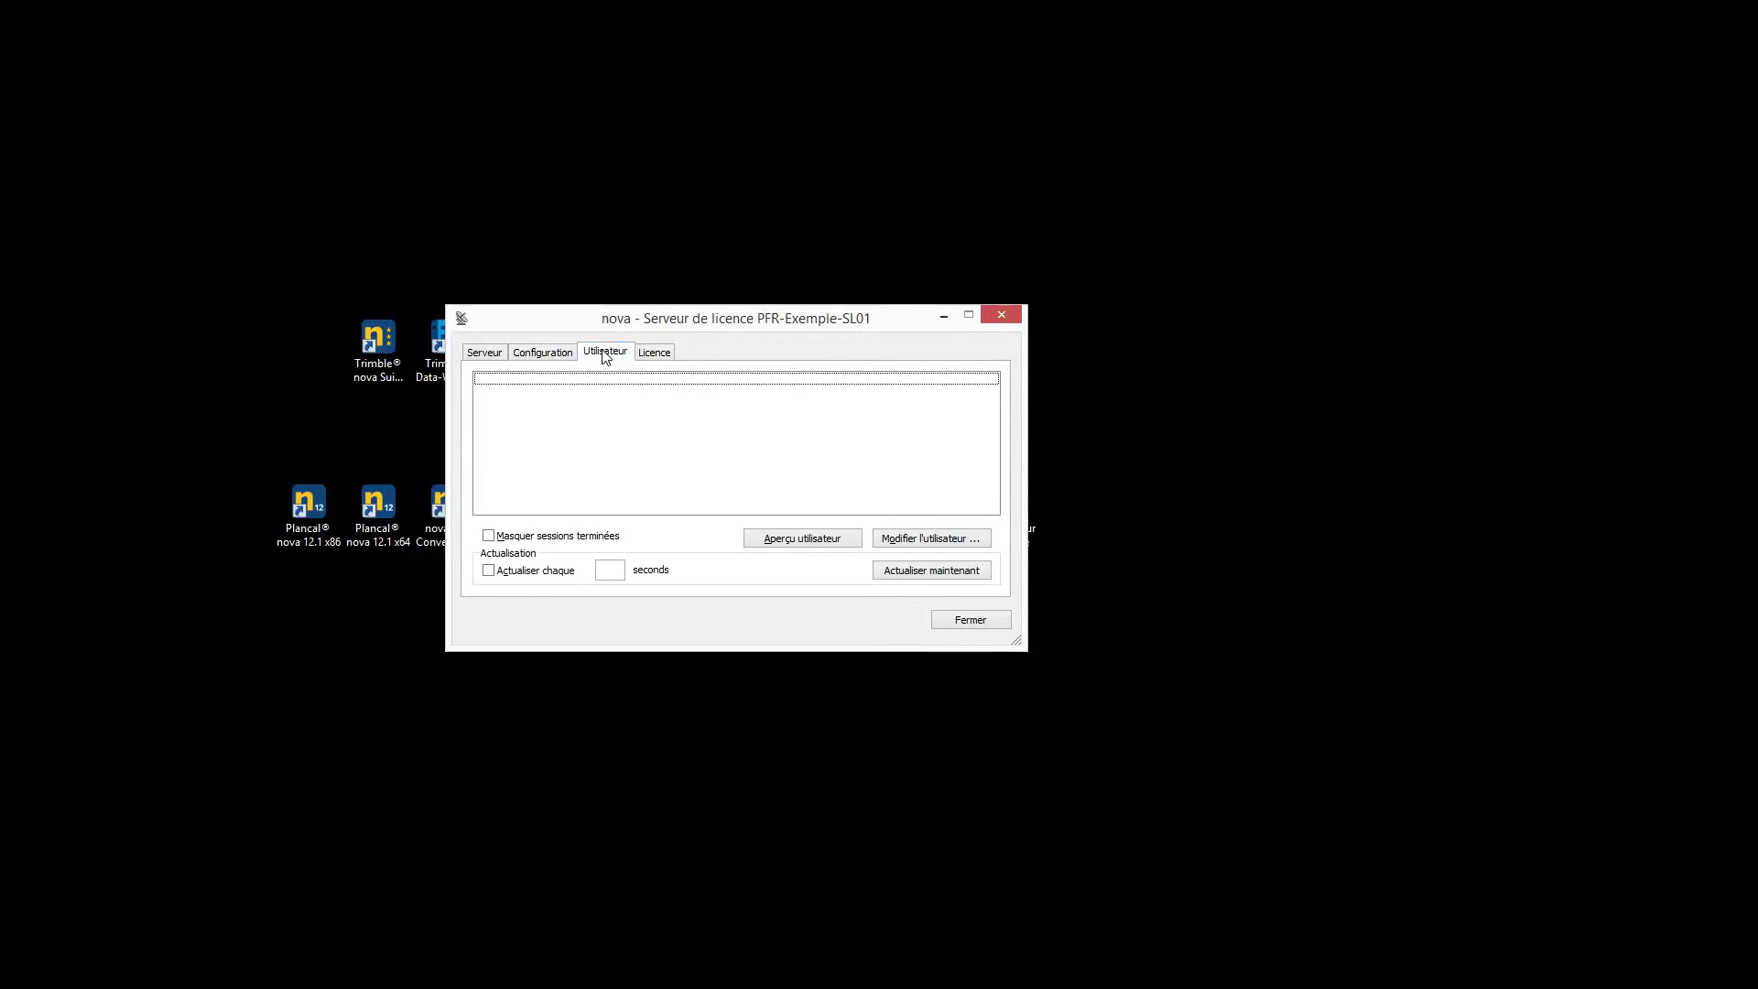
pyautogui.click(794, 539)
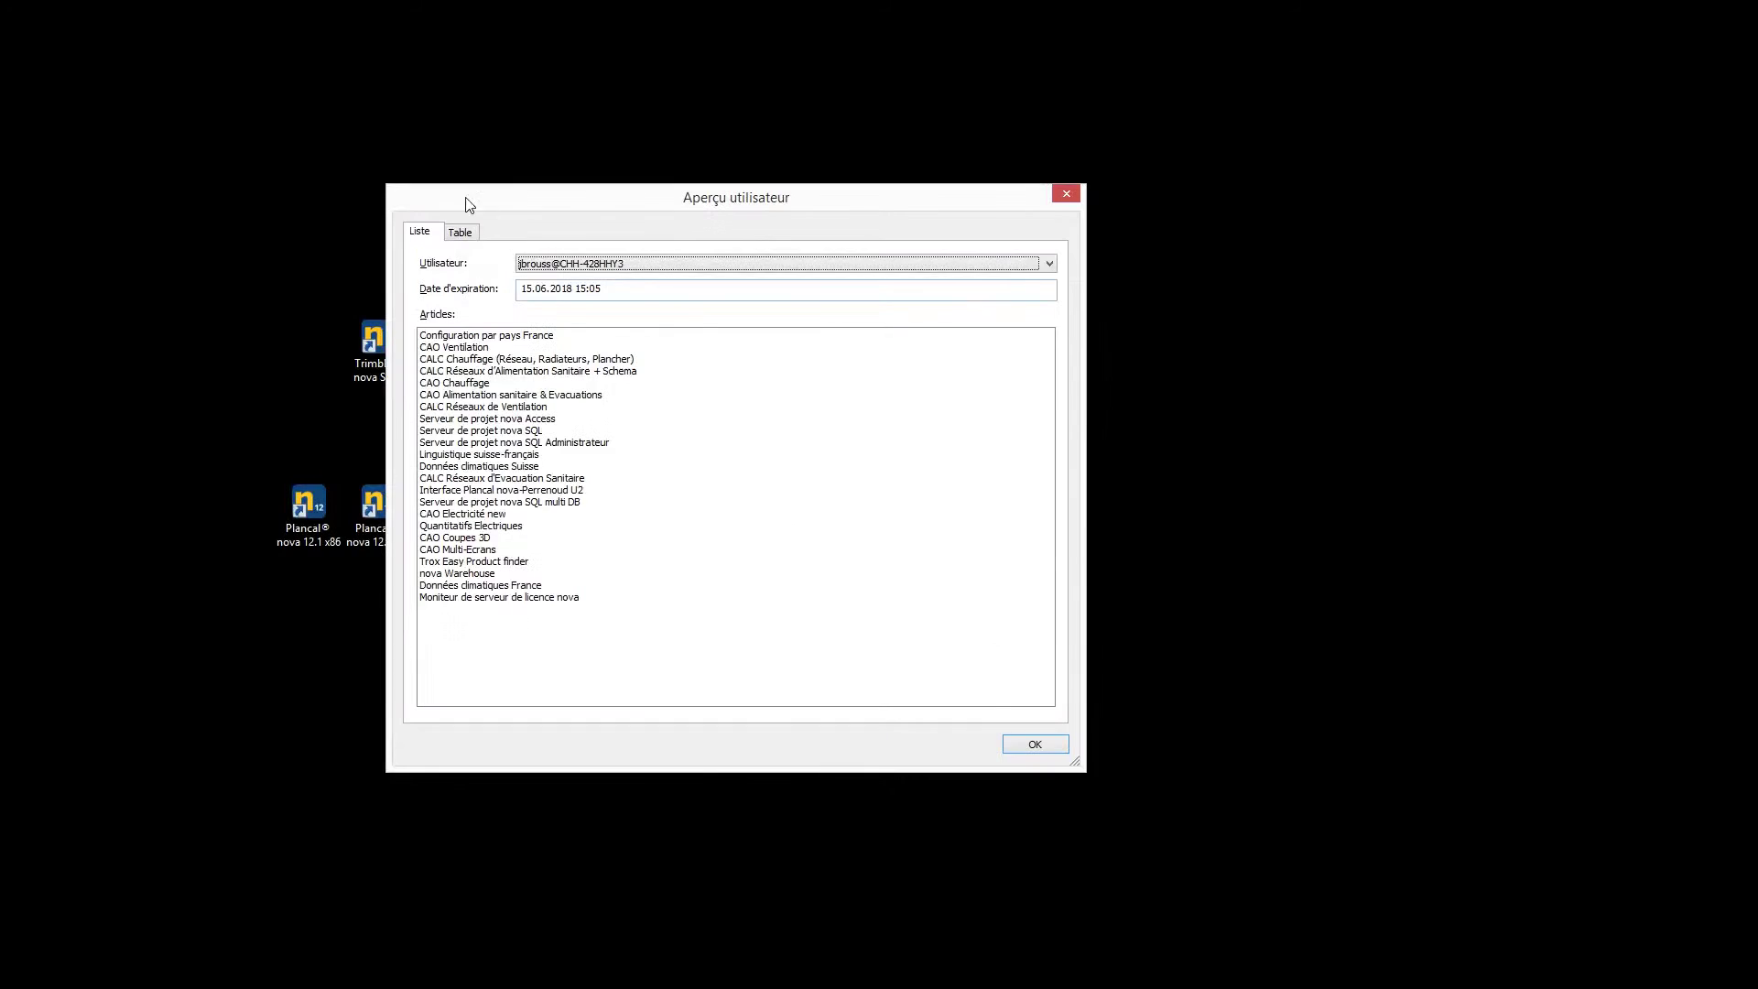
# Check the user's per-article allocation table, close it, and stop the licence service
pyautogui.click(461, 236)
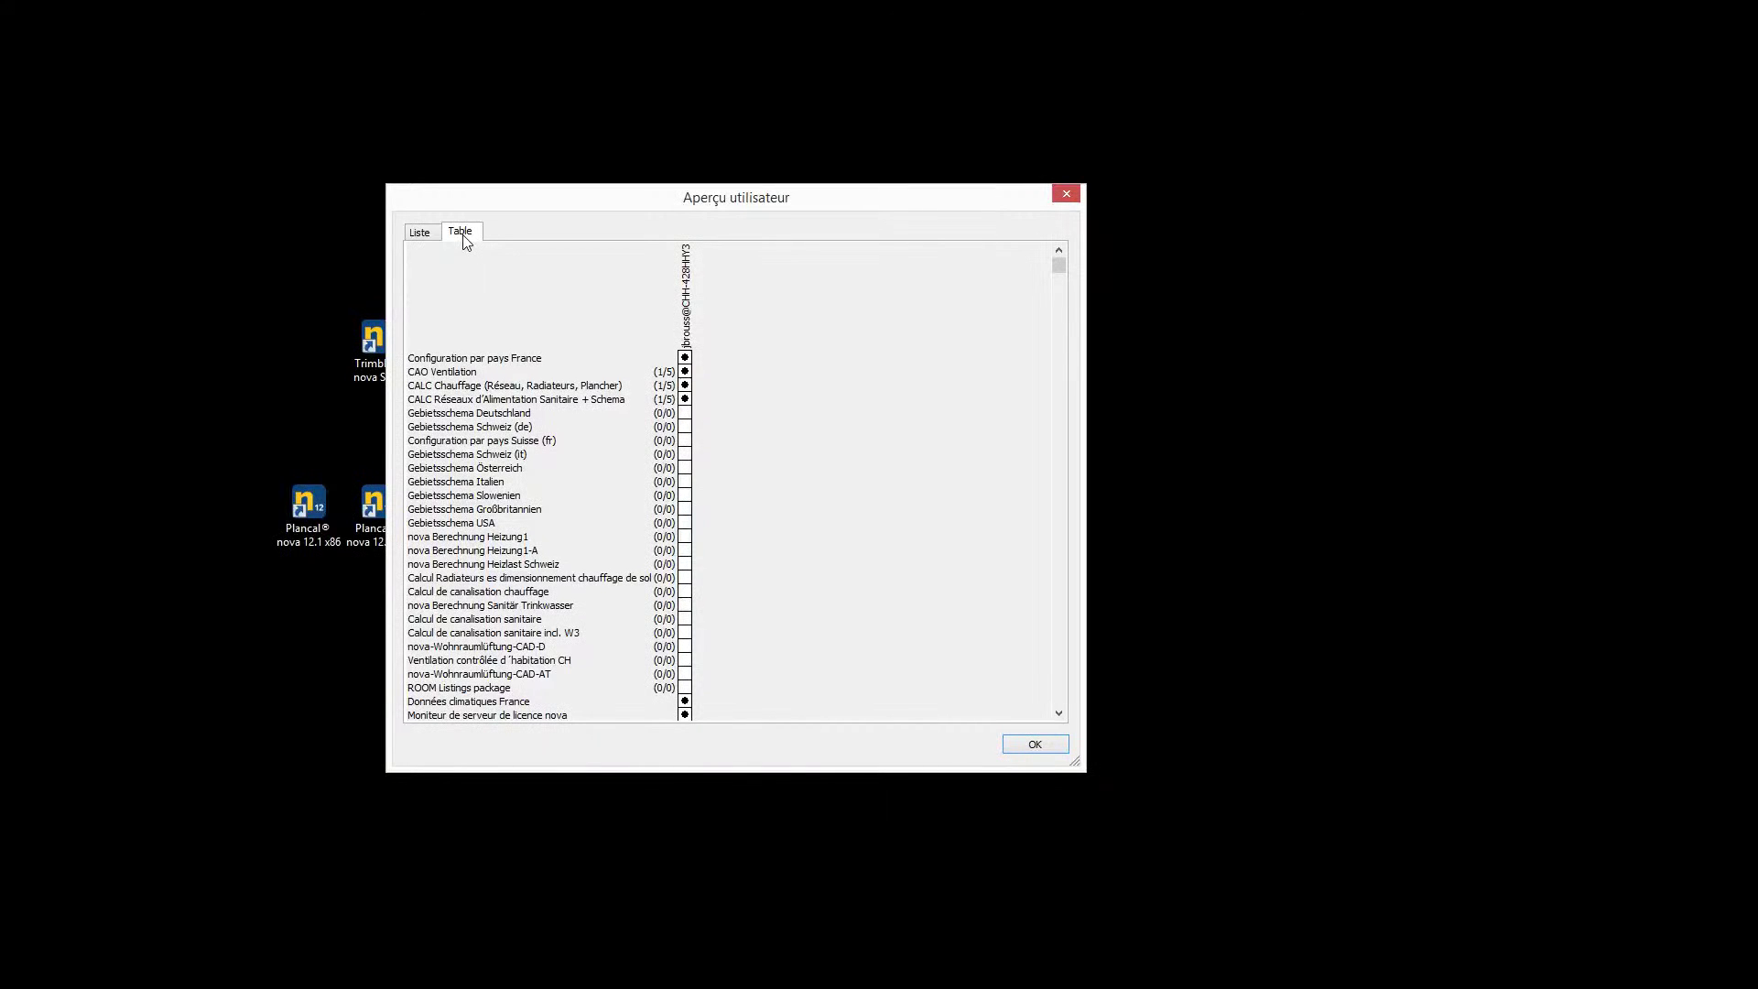
pyautogui.click(1066, 196)
pyautogui.click(483, 353)
pyautogui.click(944, 501)
# Uninstall the service keeping the licence, reinstall it, and return to the Utilisateur page
pyautogui.click(632, 510)
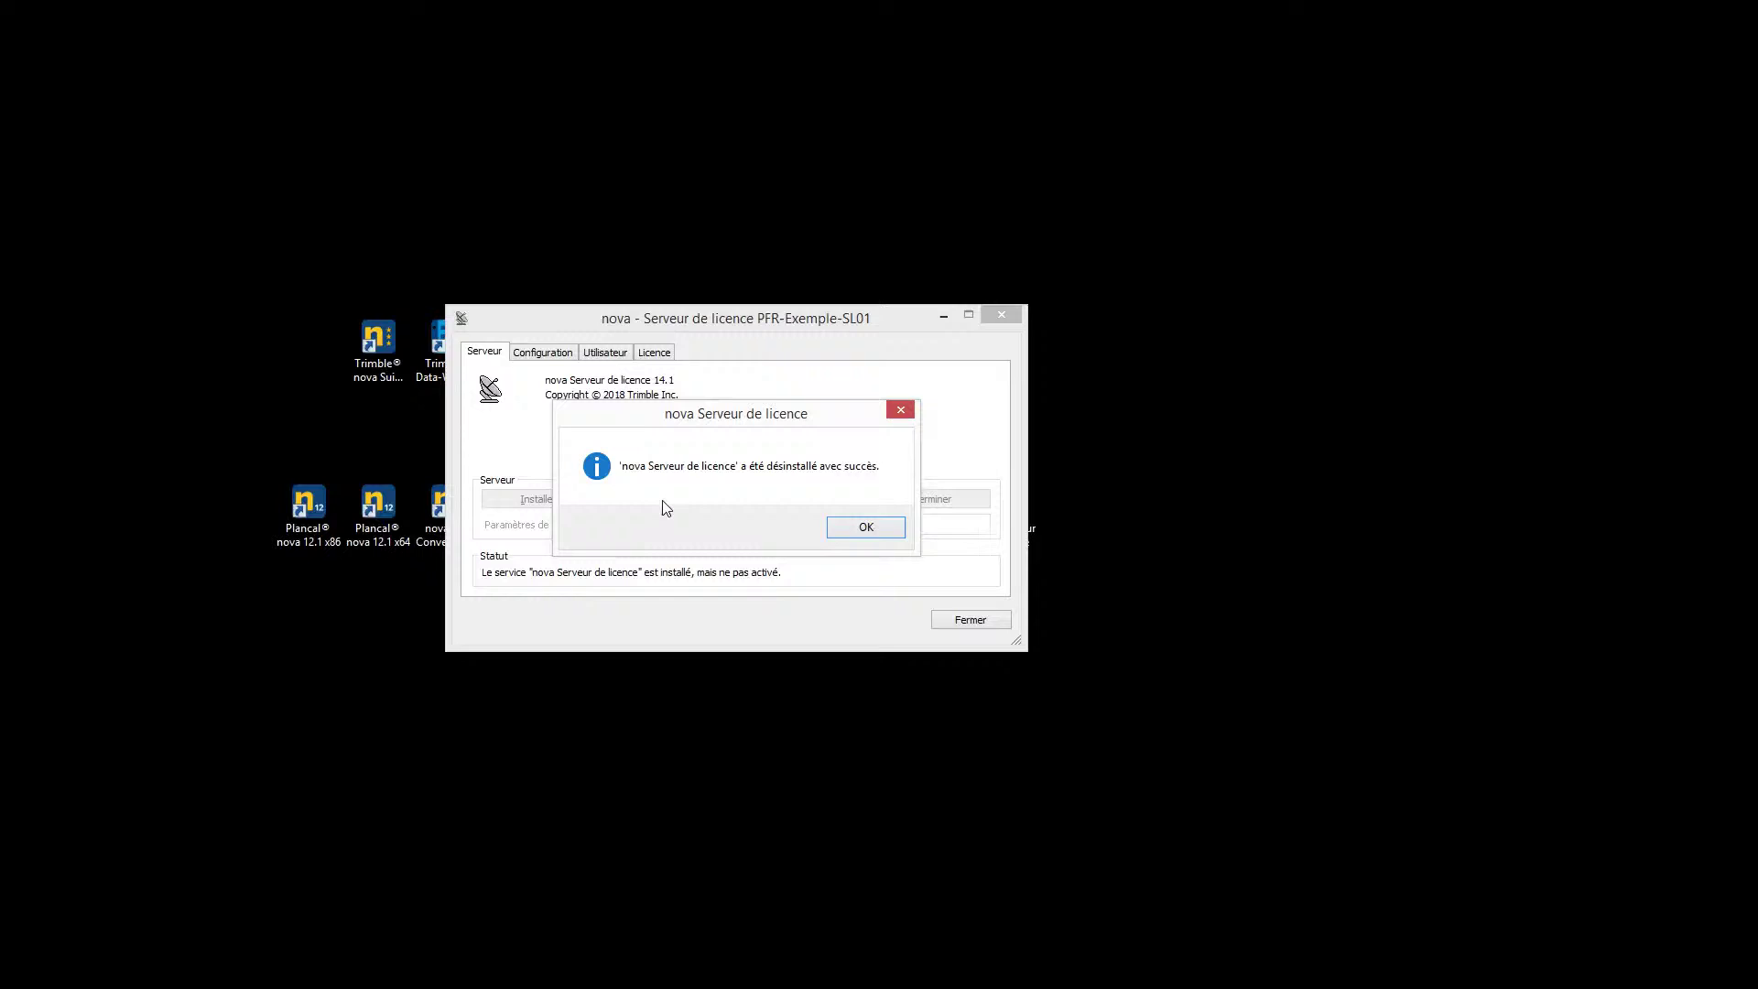
pyautogui.click(873, 528)
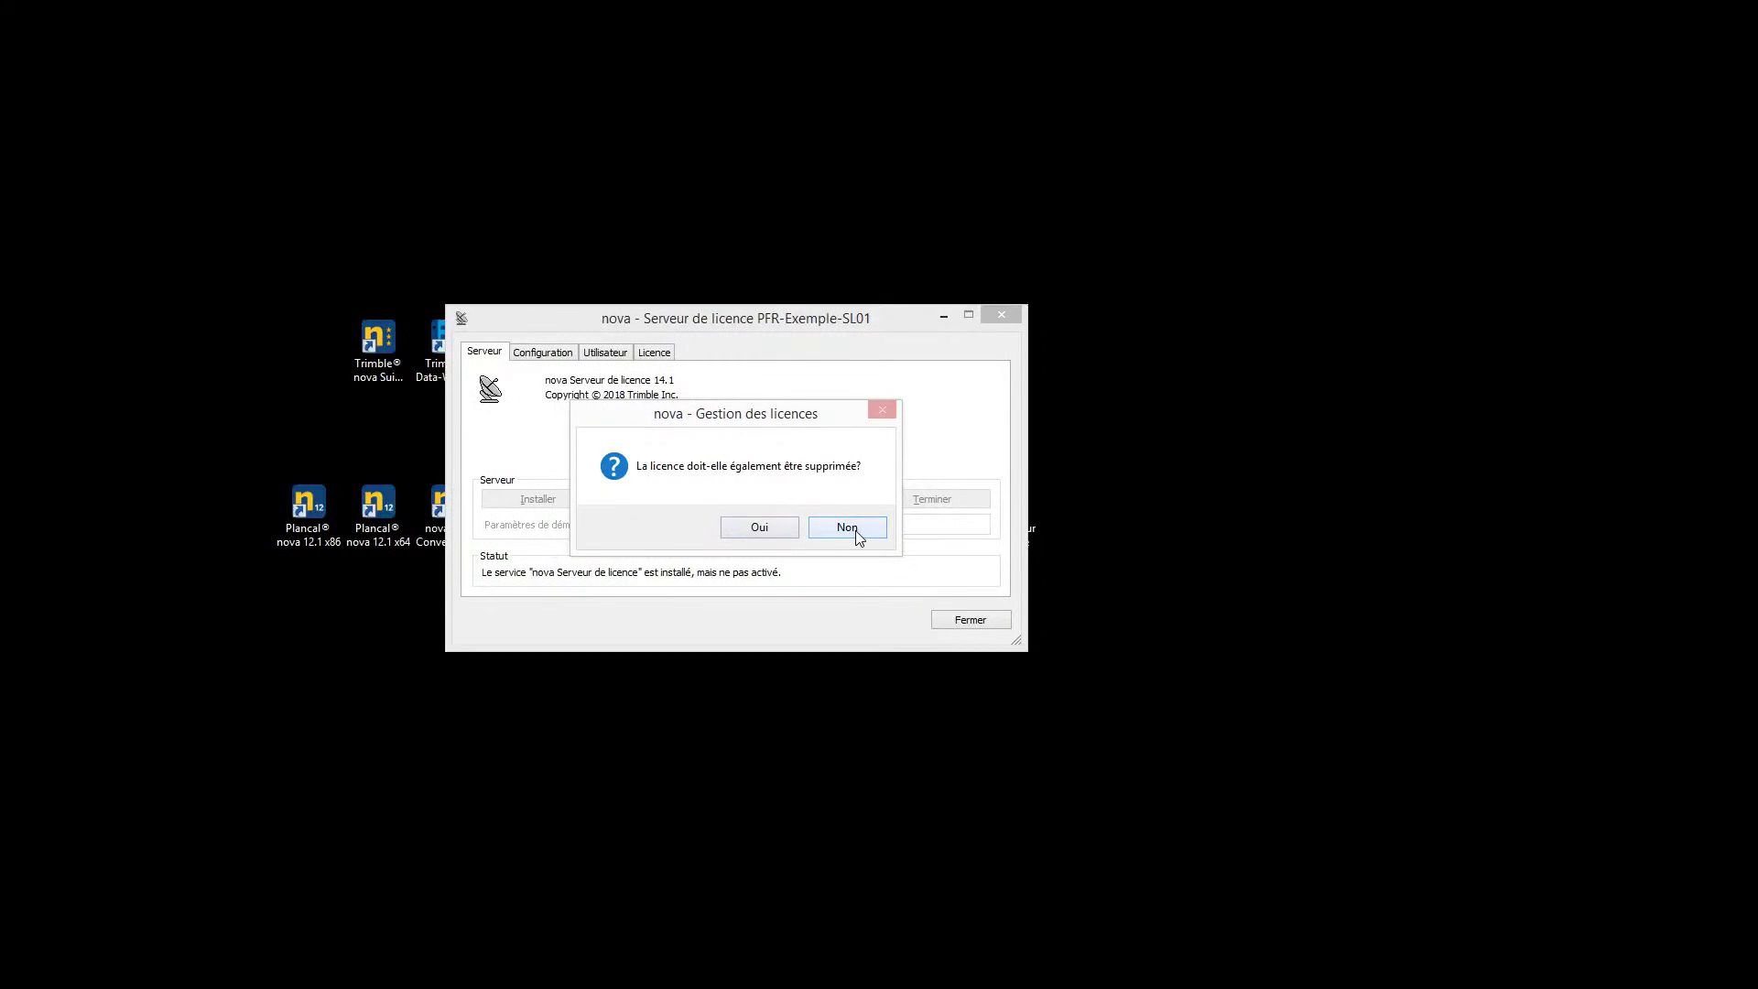
pyautogui.click(847, 528)
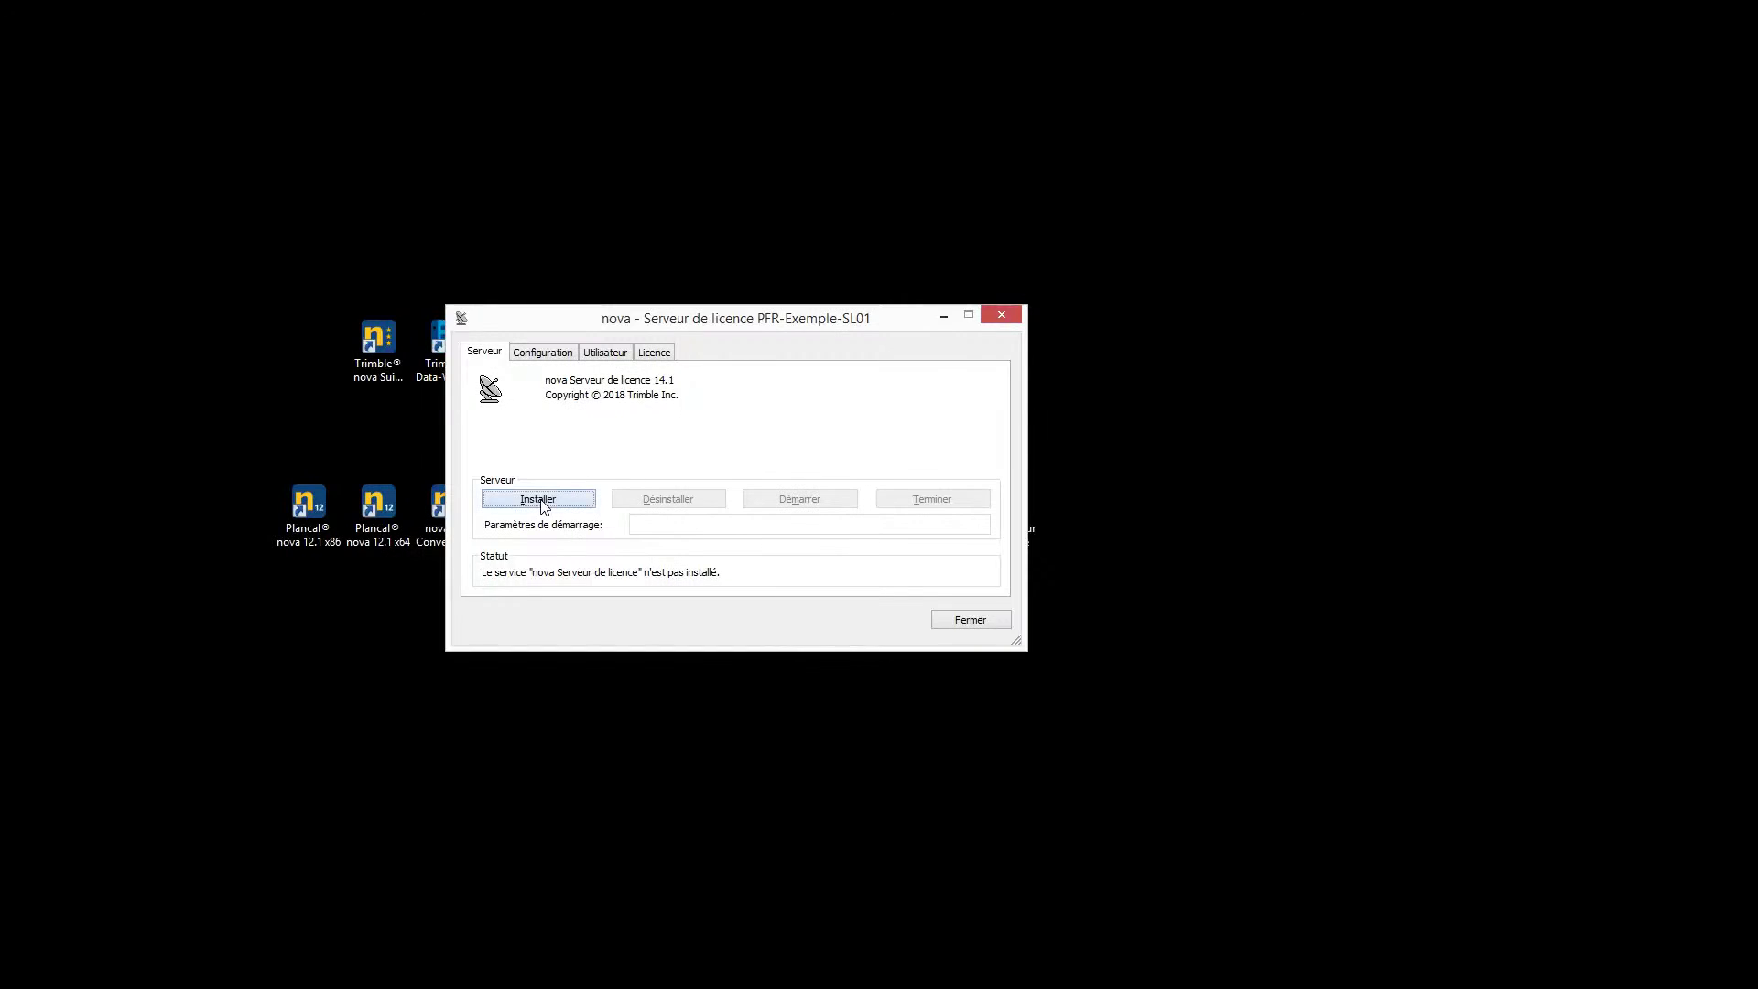
pyautogui.click(543, 506)
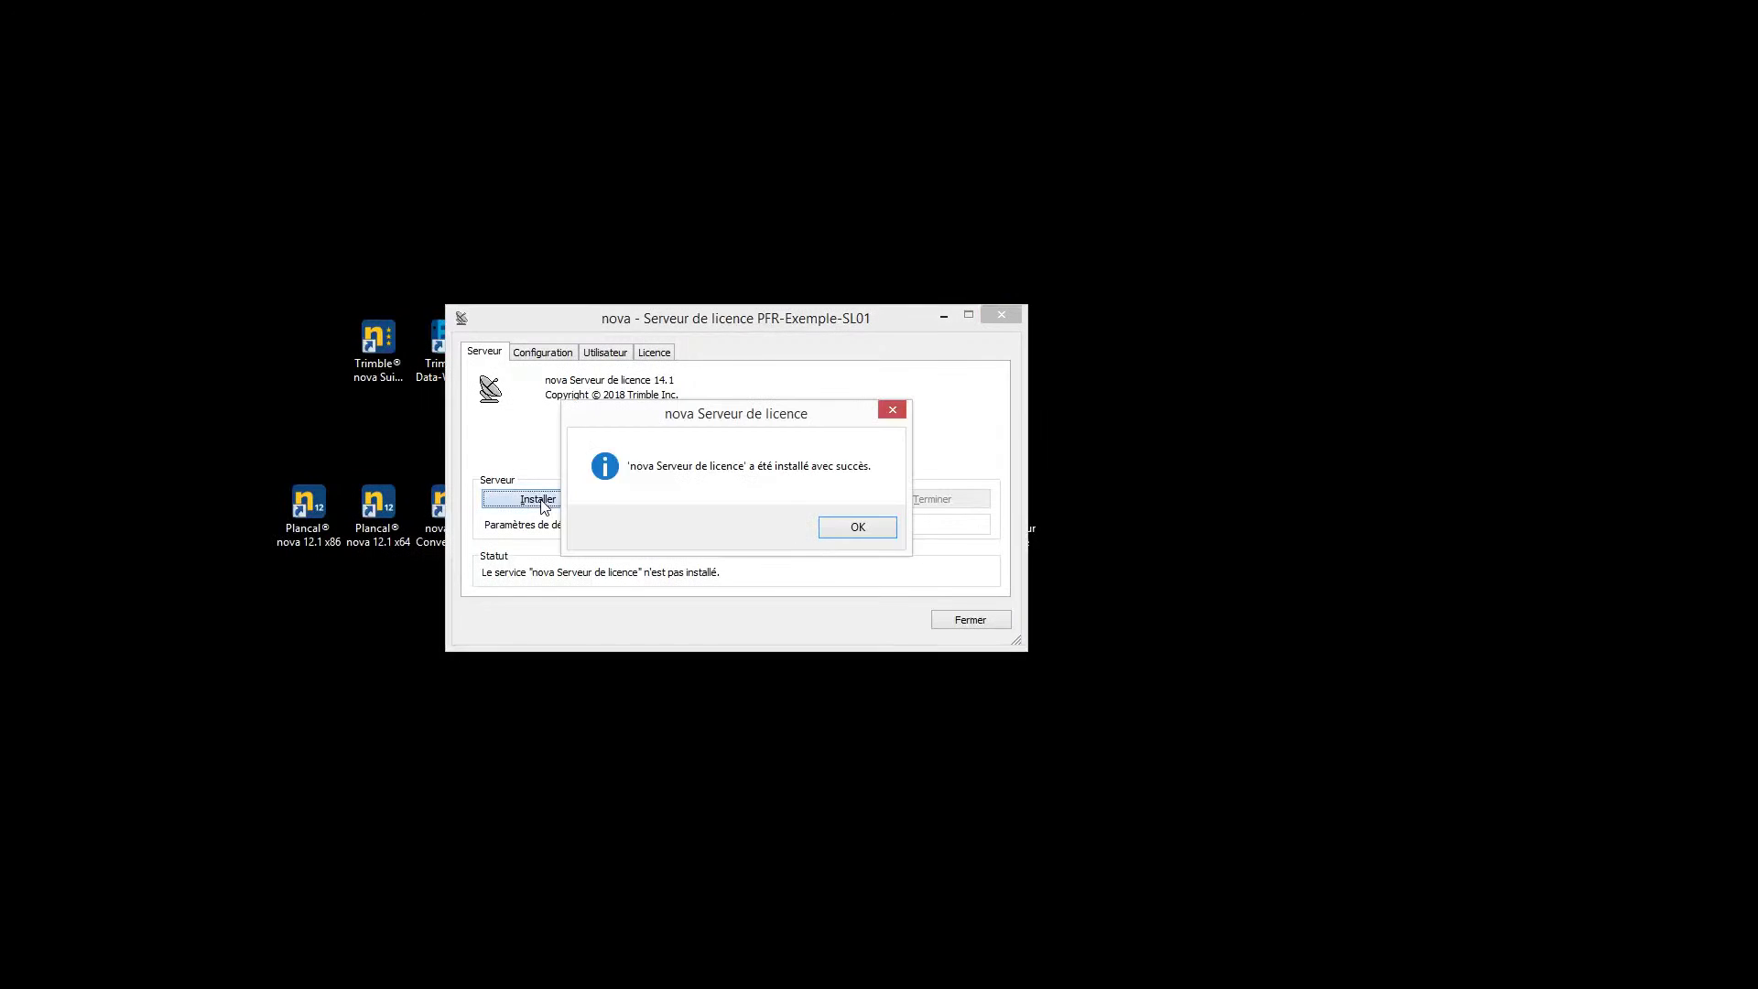
pyautogui.click(858, 527)
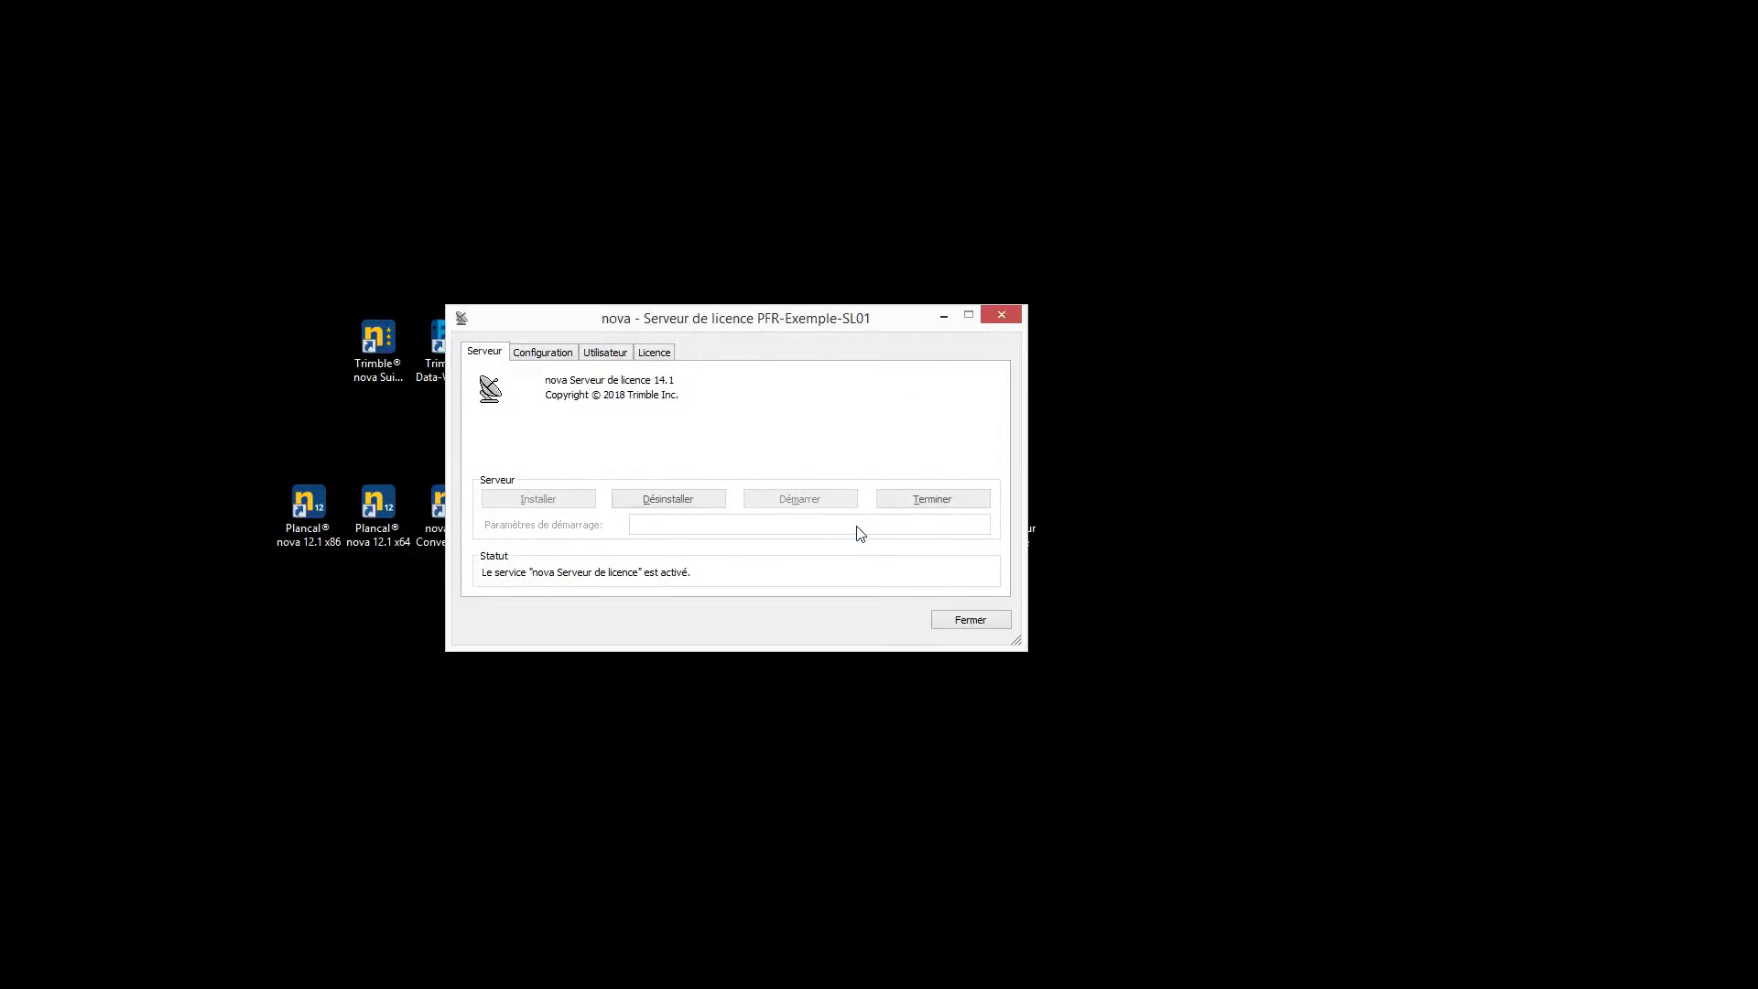
pyautogui.click(606, 355)
# Open the connected user's overview and show their per-article allocation table
pyautogui.click(802, 540)
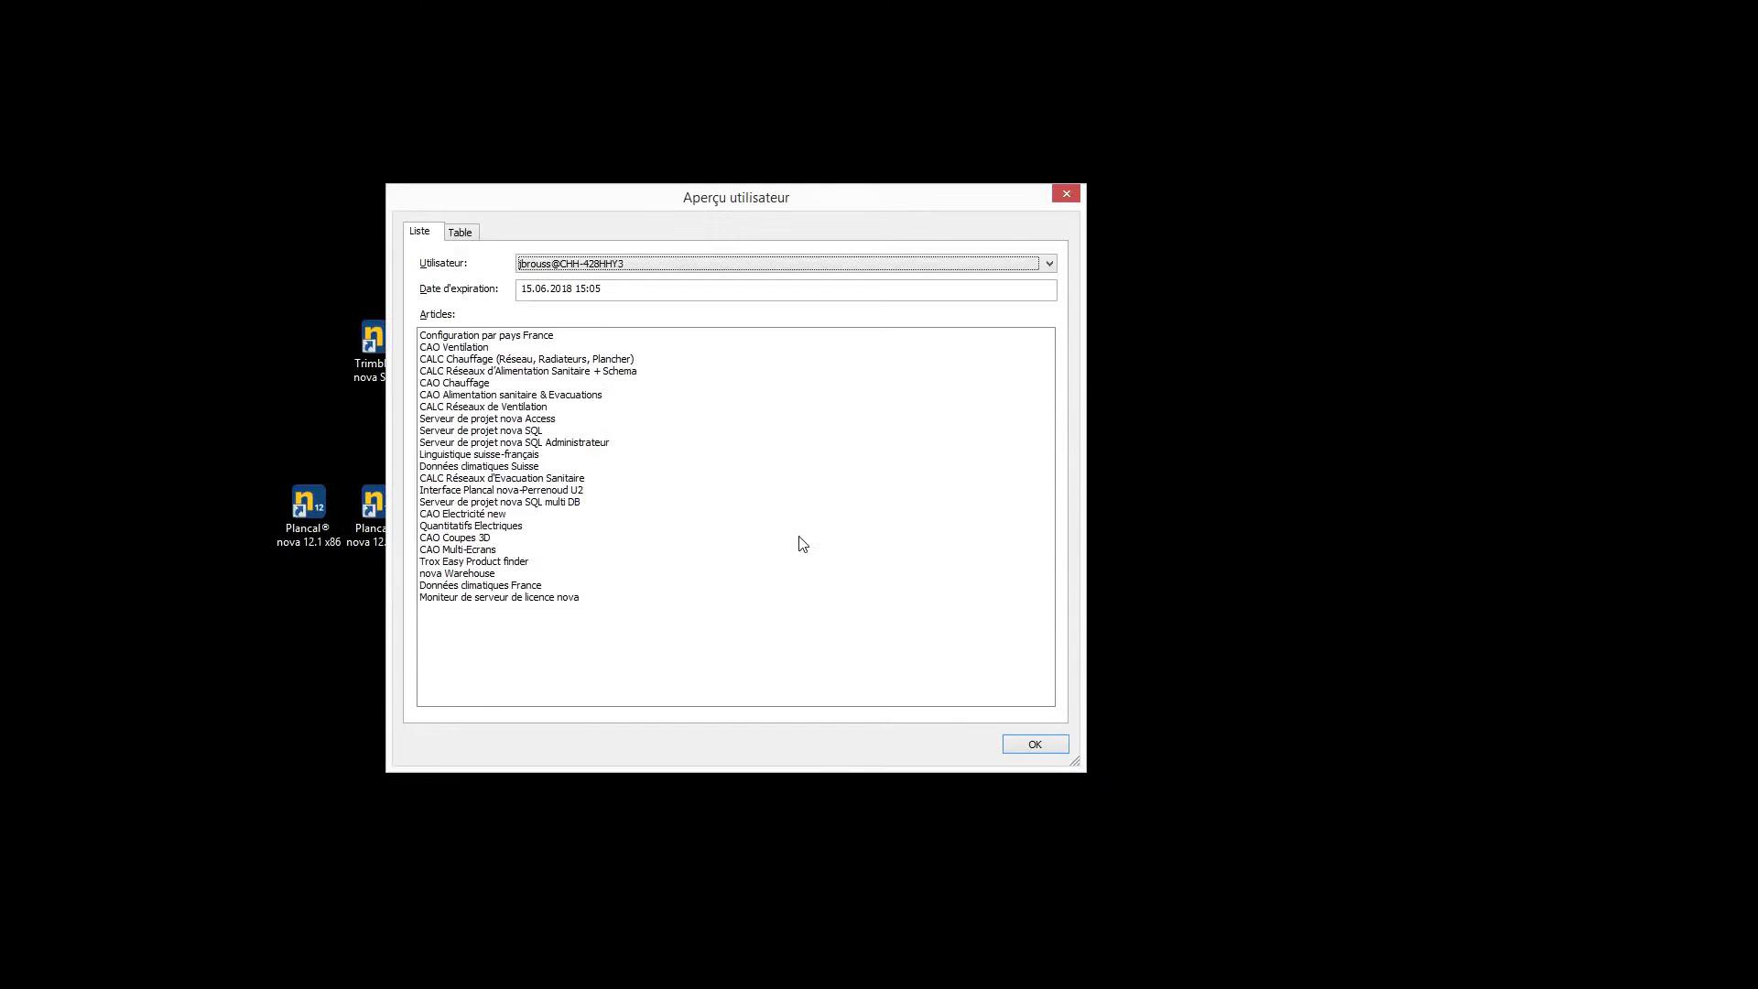
pyautogui.click(461, 233)
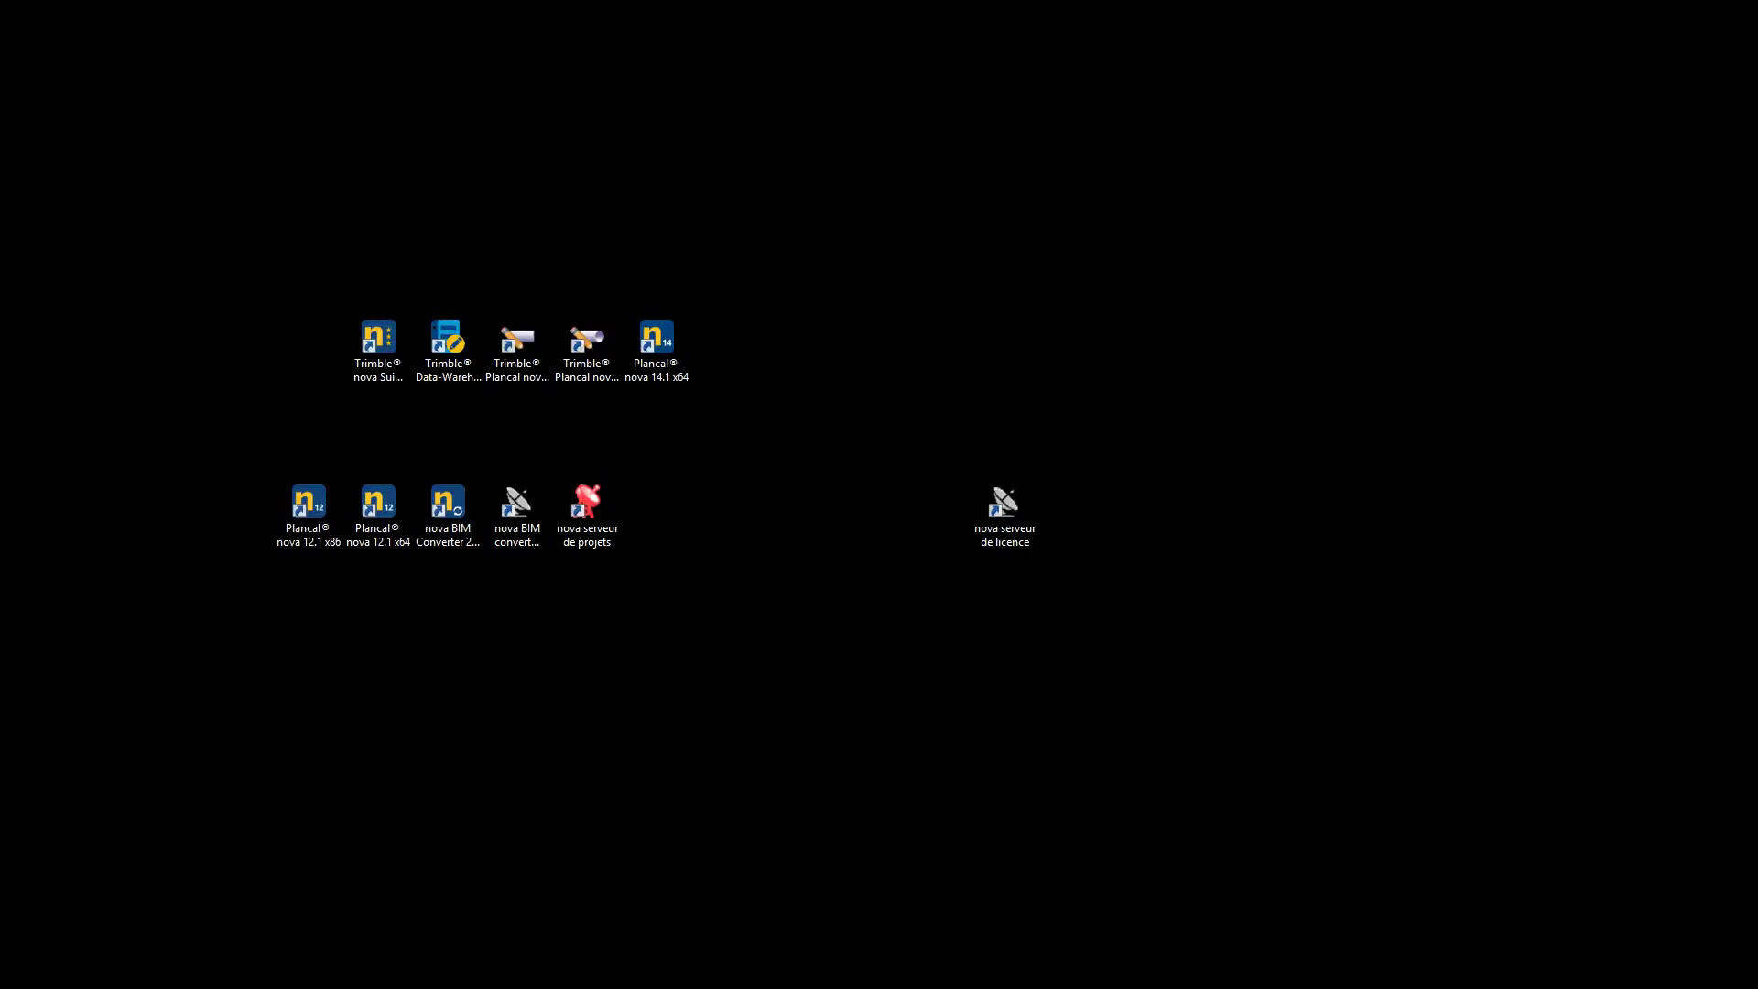
# Launch the nova licence server, enter the serial number, and attempt online local licence registration
pyautogui.doubleClick(1016, 498)
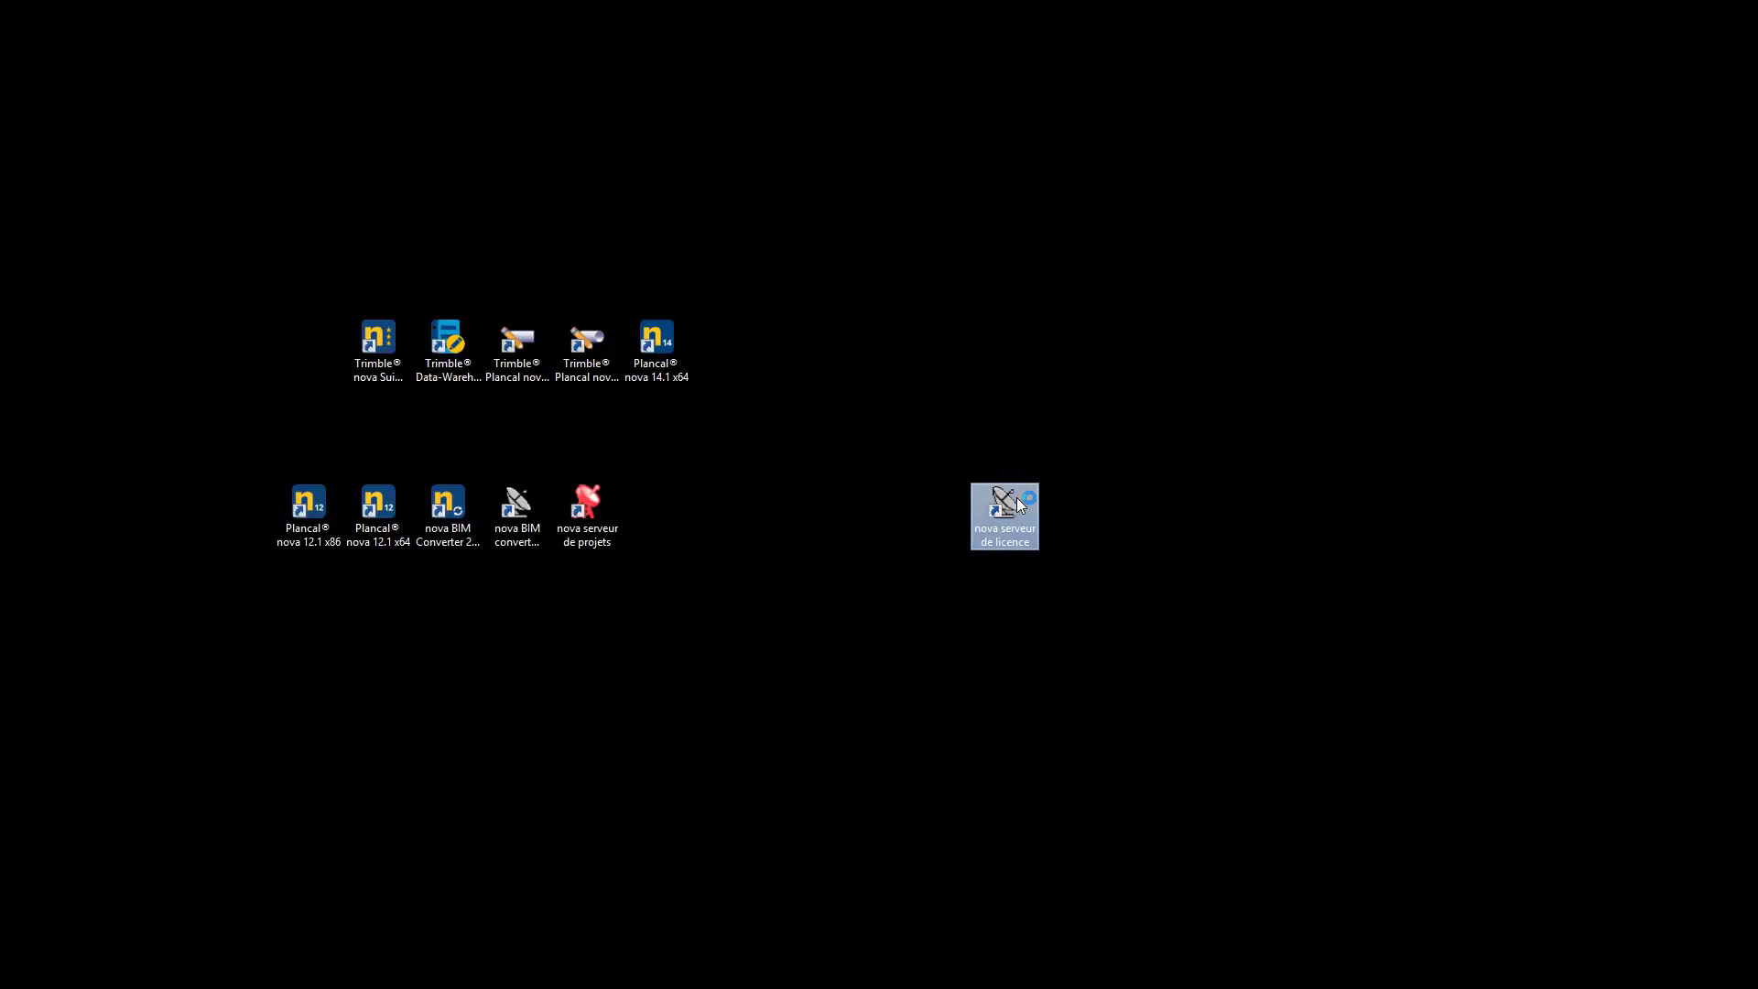
pyautogui.write('PFR-Exemple')
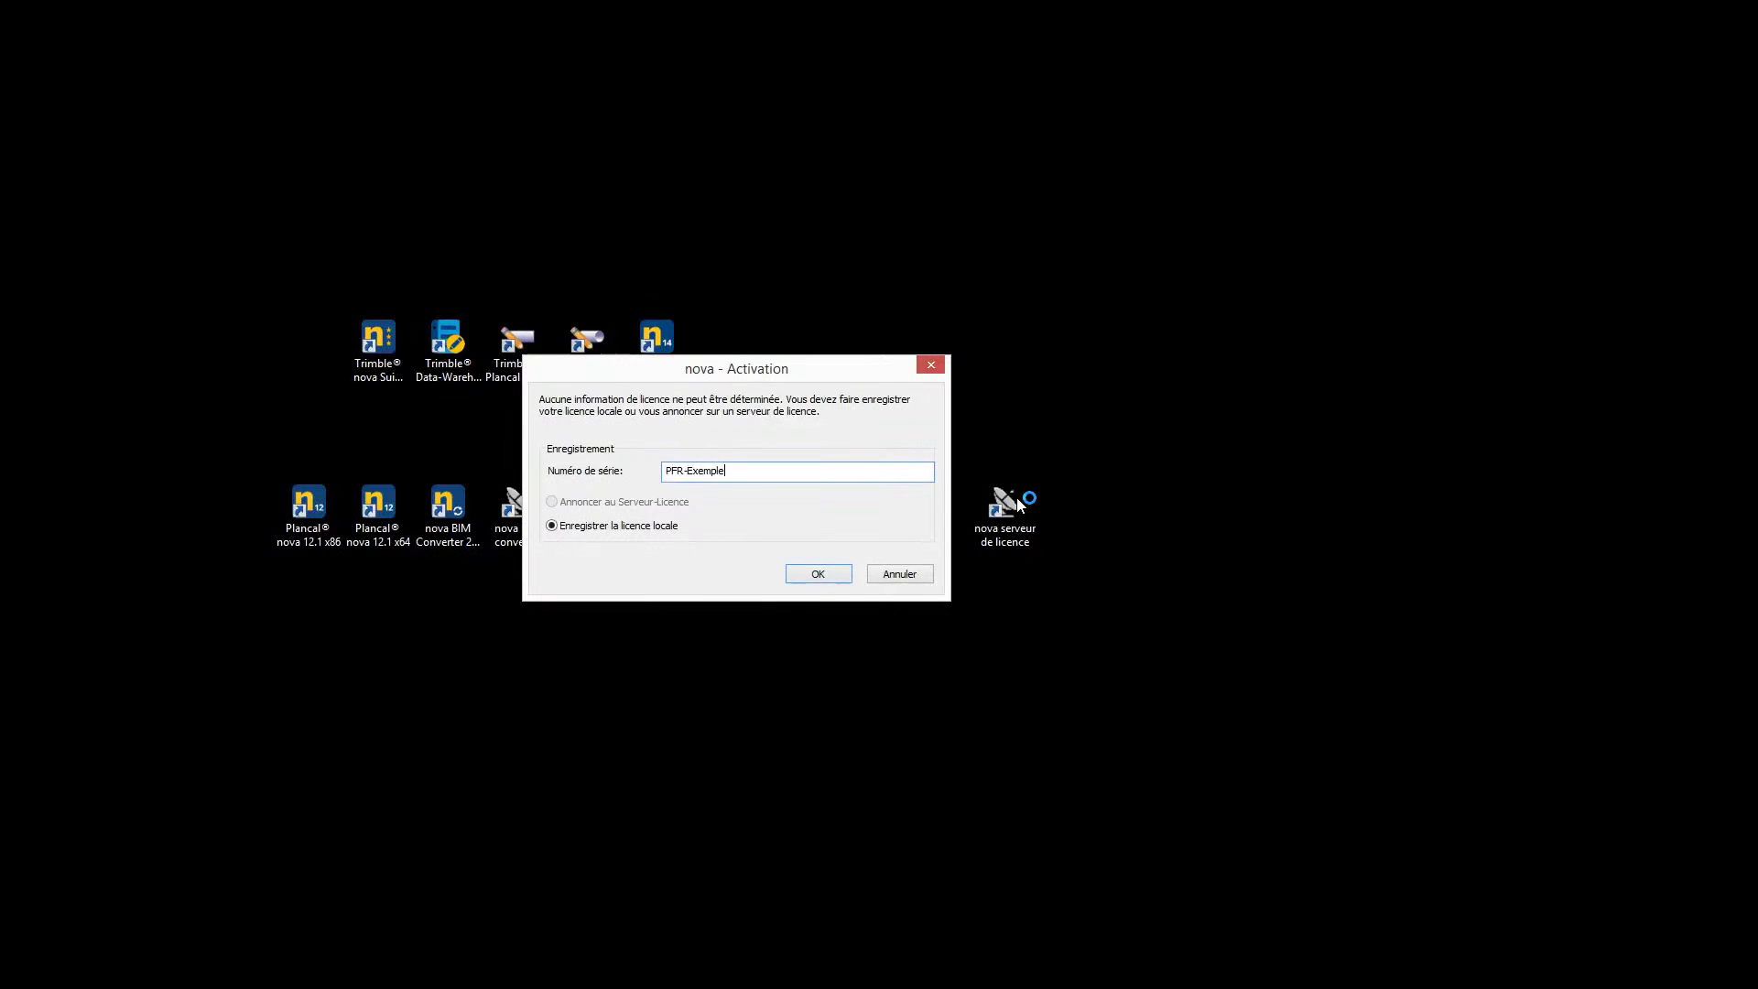
pyautogui.write('-SL01')
pyautogui.click(819, 574)
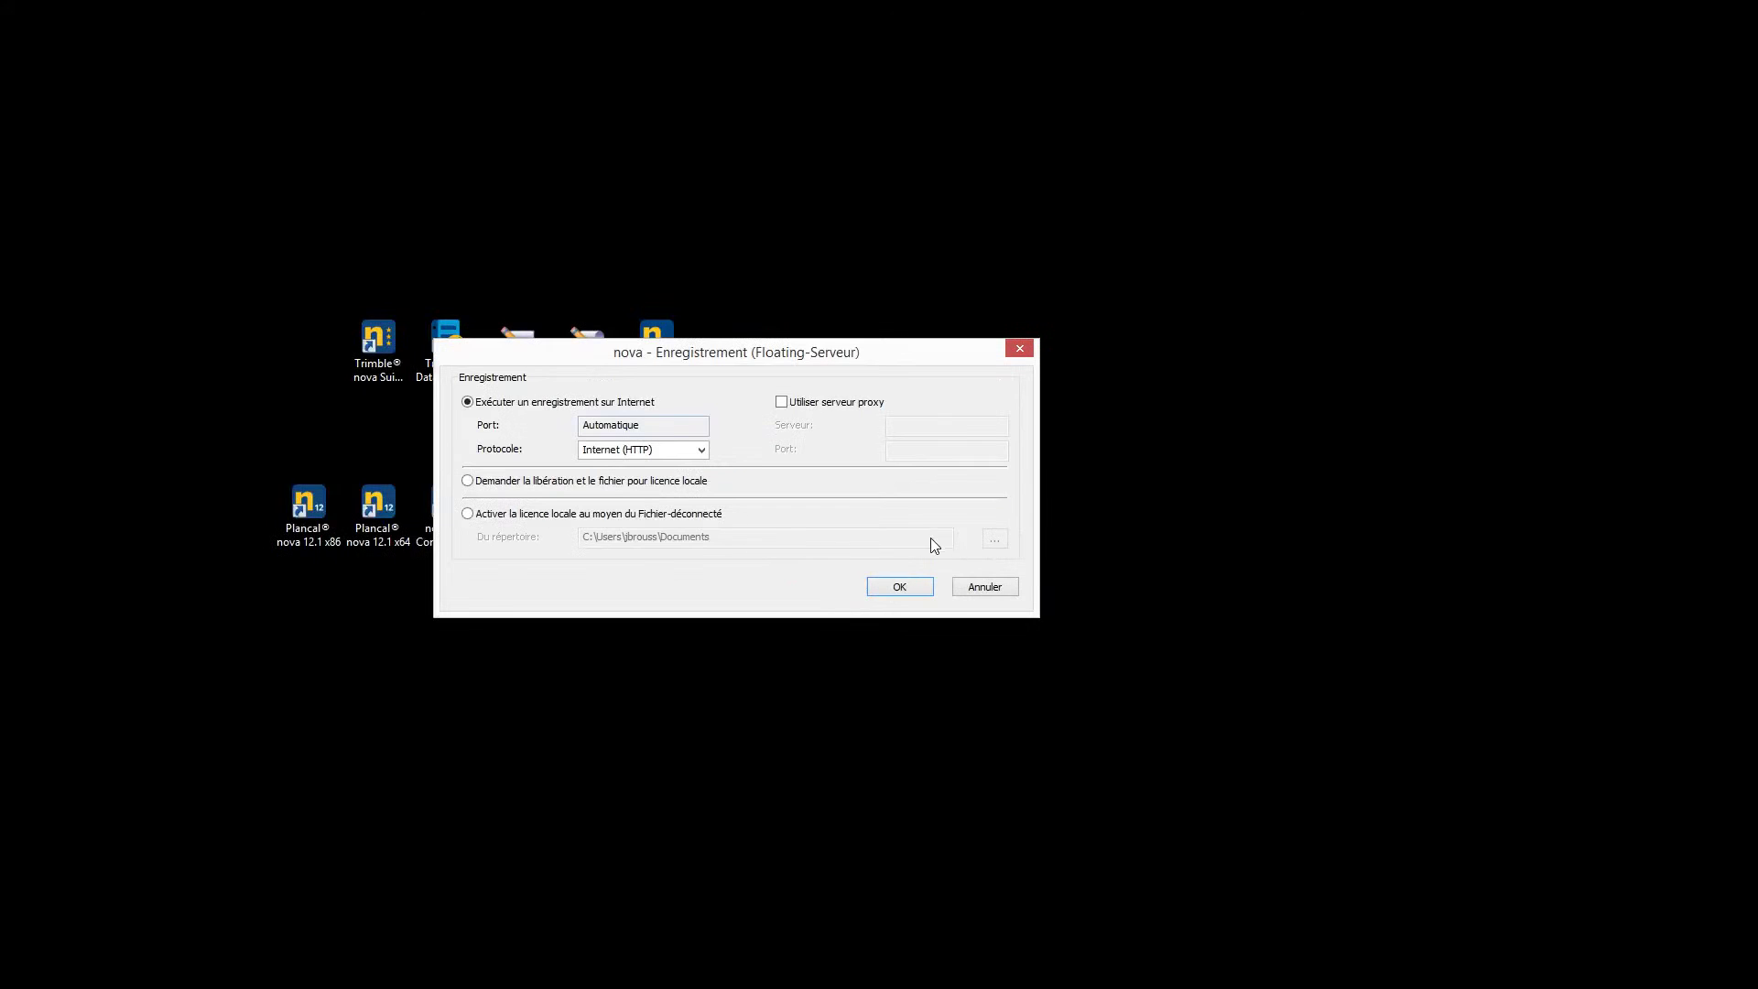
pyautogui.click(901, 587)
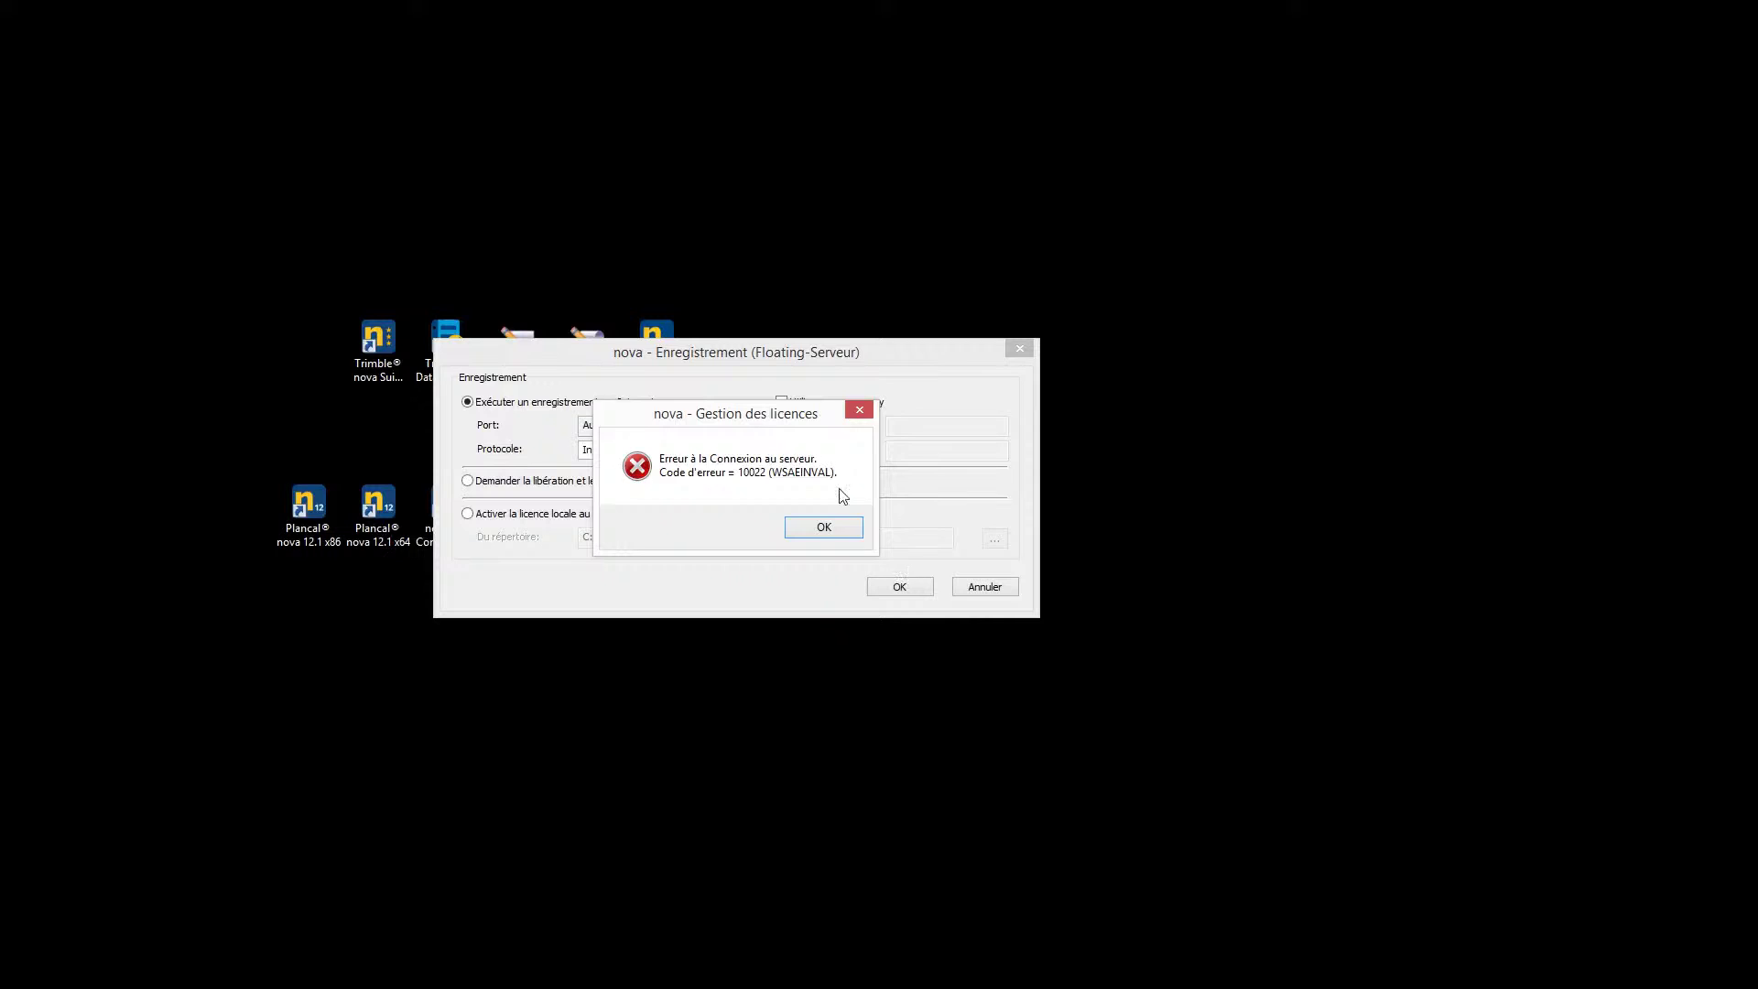
# After connection errors, enable the proxy server, retry, then choose Demander la libération instead
pyautogui.moveTo(726, 418); pyautogui.dragTo(826, 498)
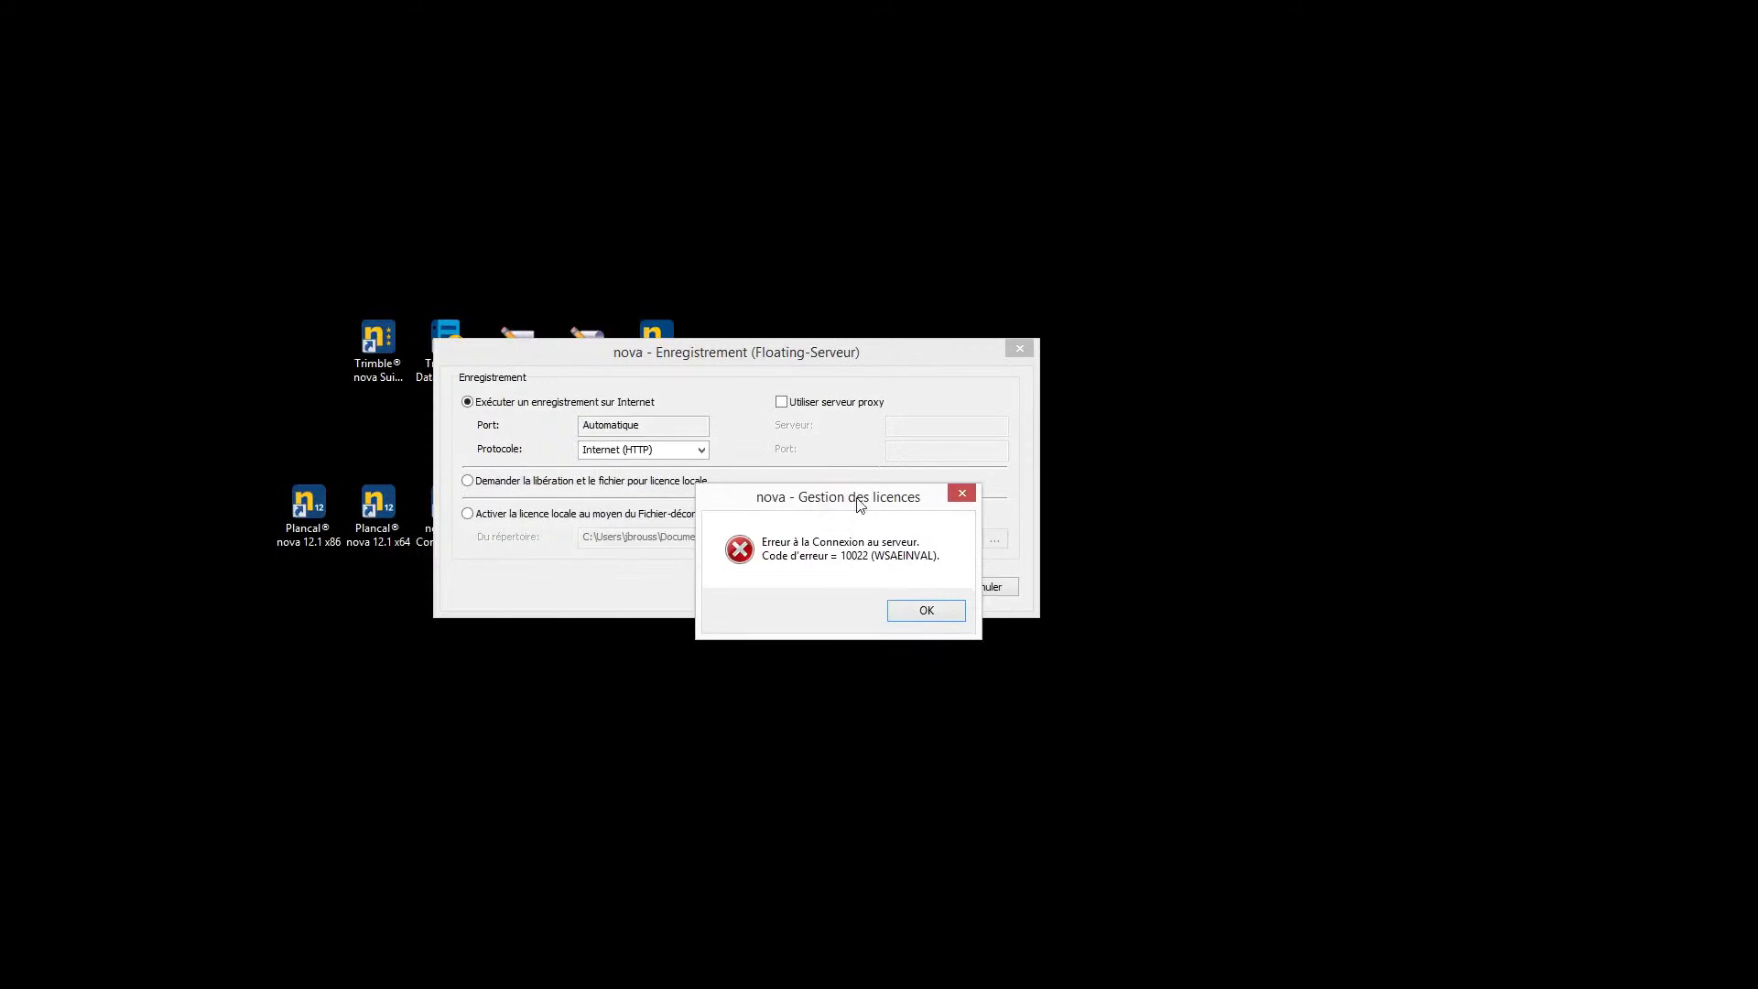
pyautogui.click(963, 495)
pyautogui.click(782, 403)
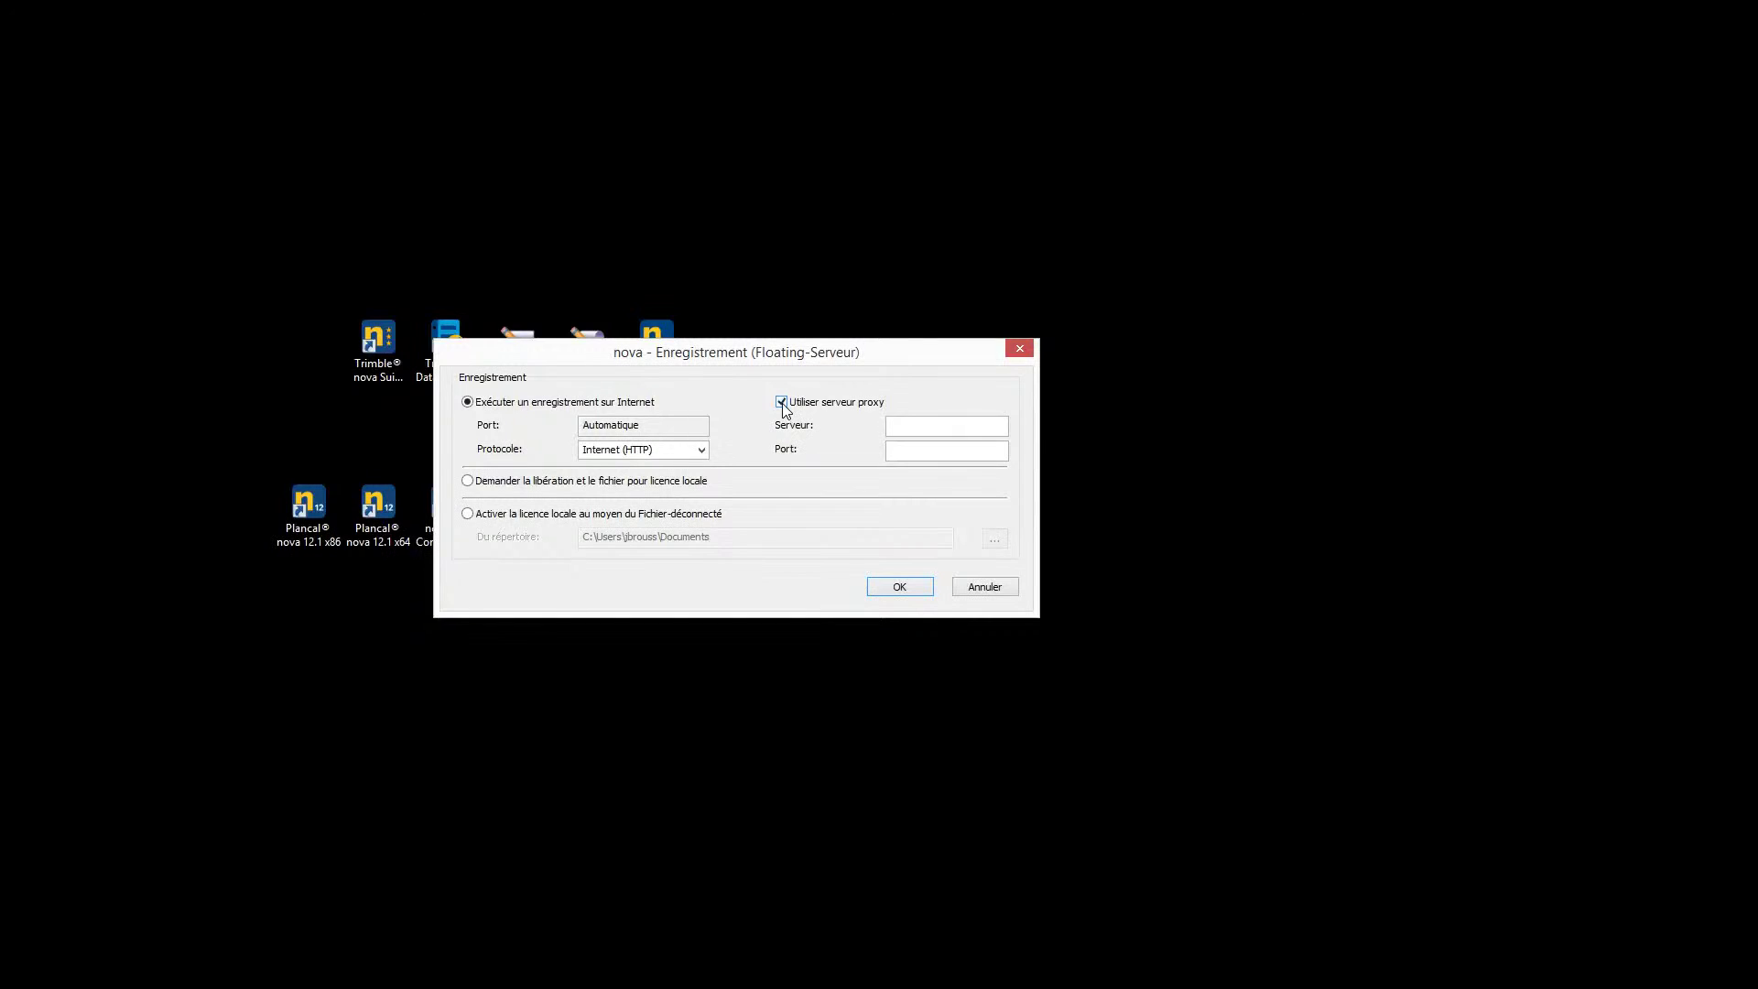
pyautogui.click(889, 582)
pyautogui.click(818, 528)
pyautogui.click(468, 480)
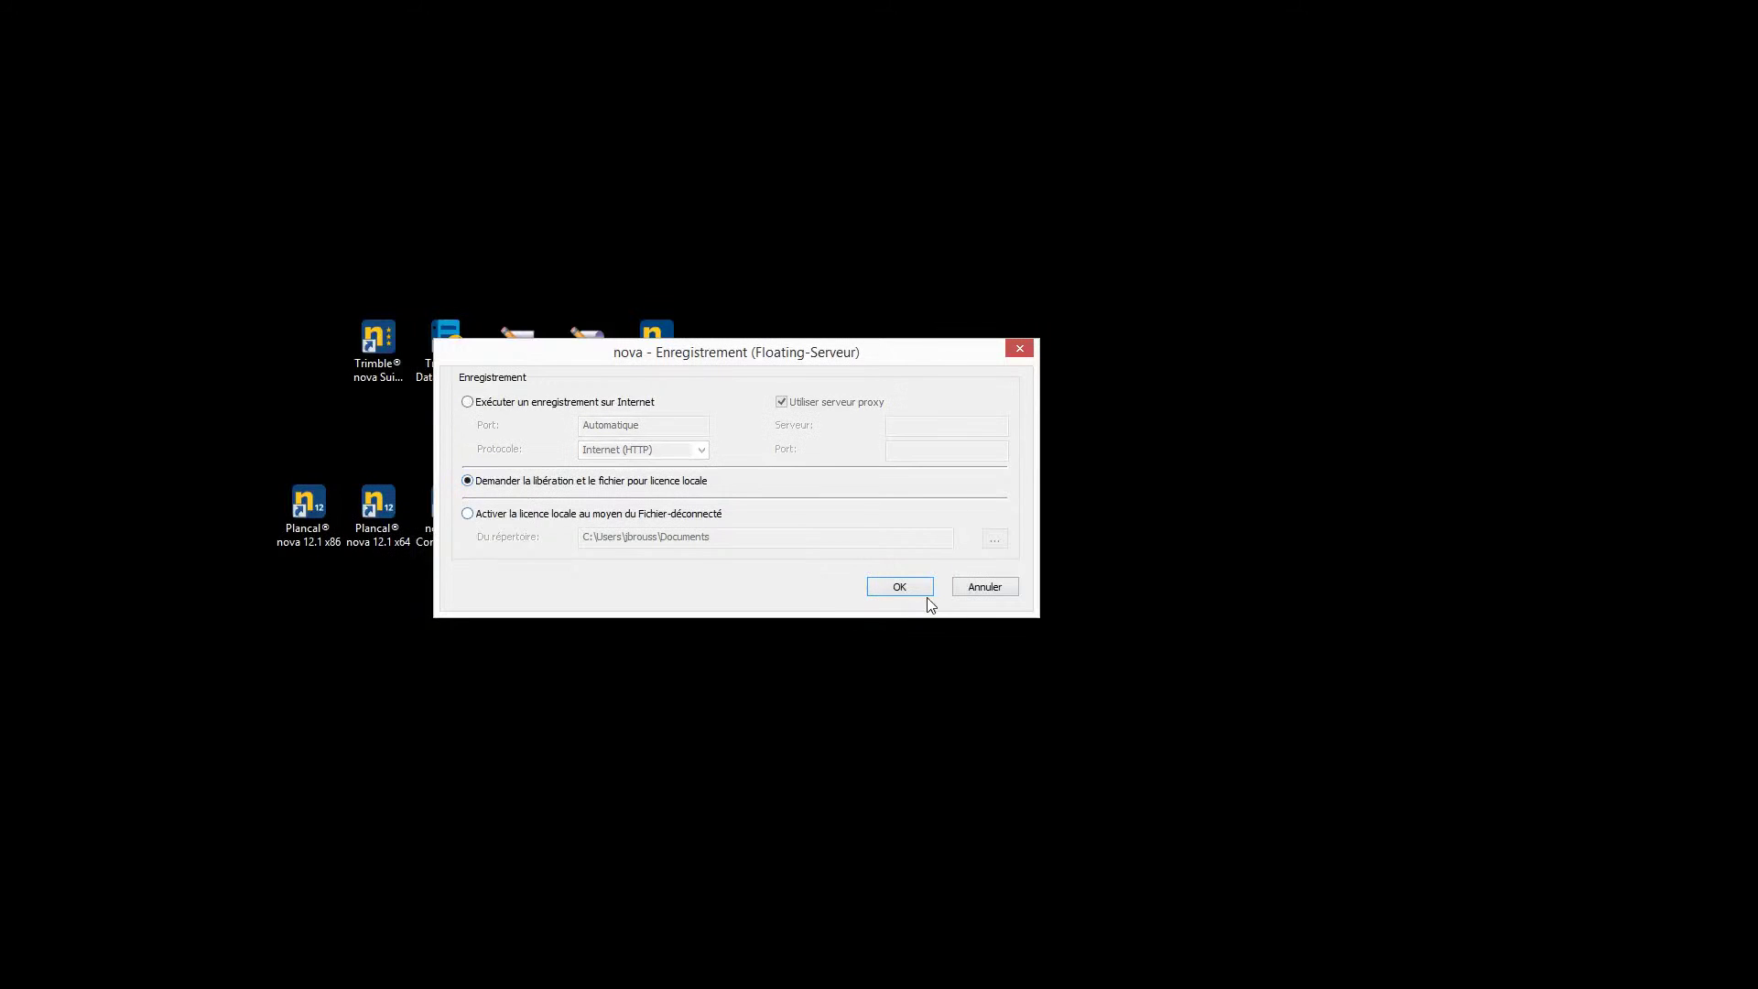
# Request the local licence file and try e-mailing the licence key, dismissing the missing e-mail client error
pyautogui.click(900, 587)
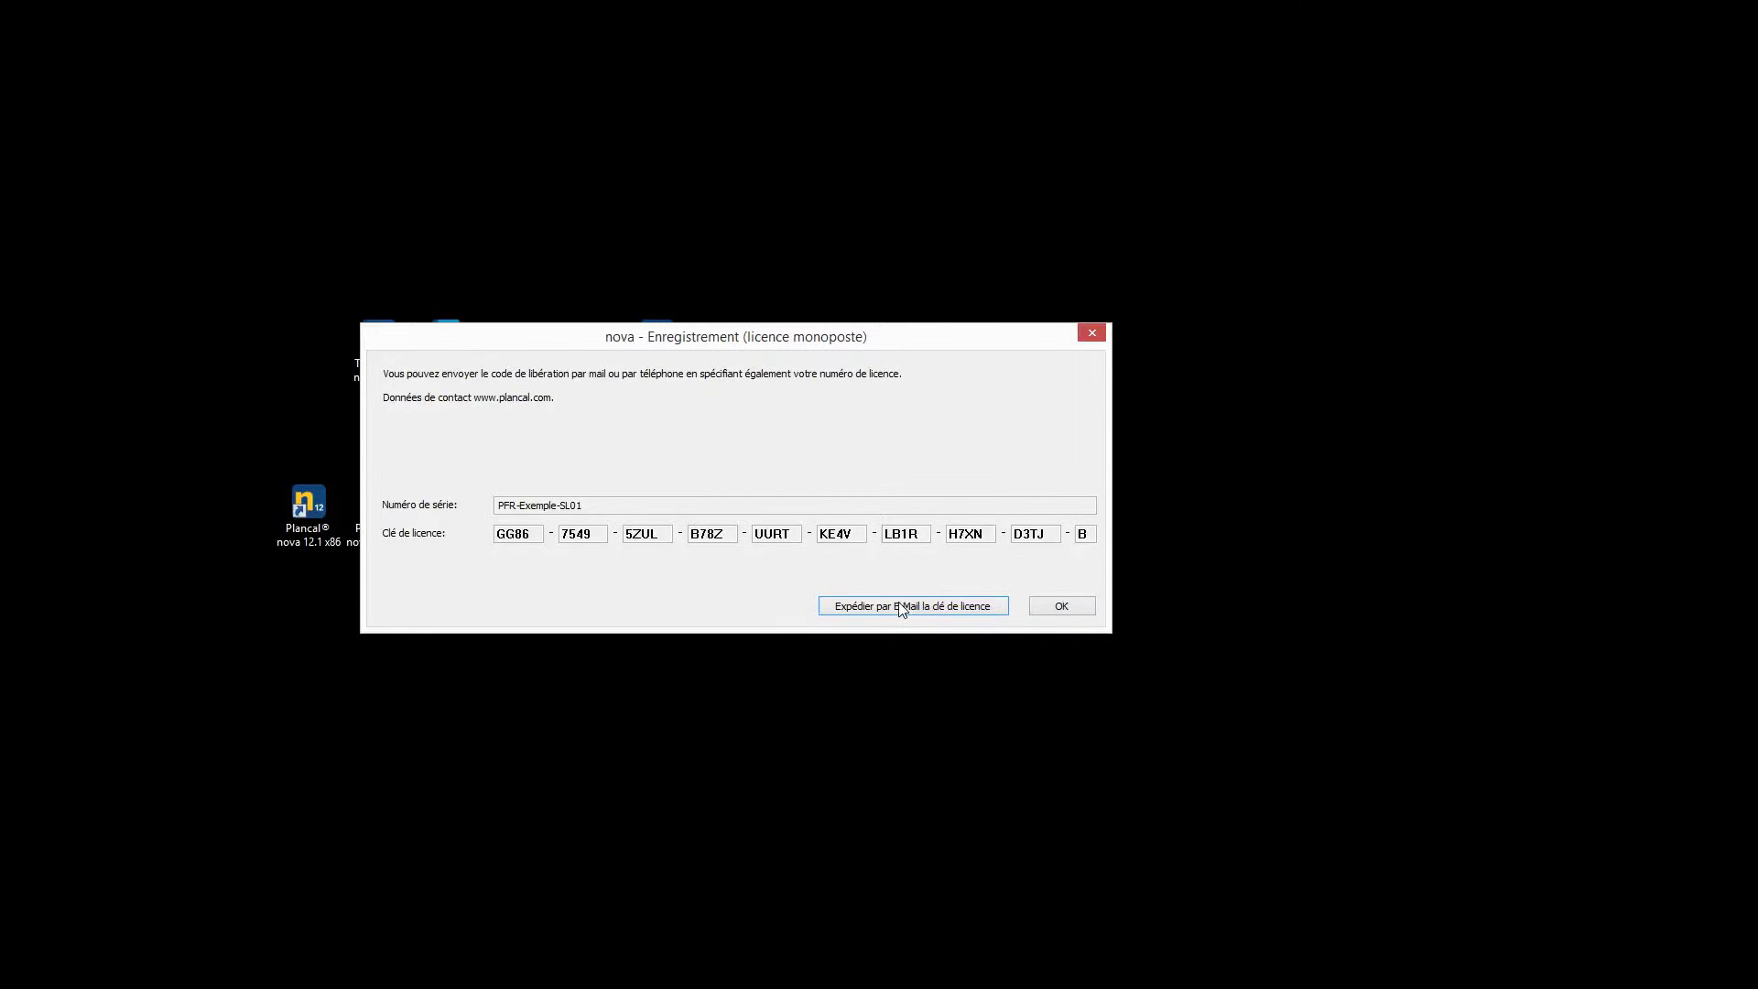
pyautogui.click(902, 607)
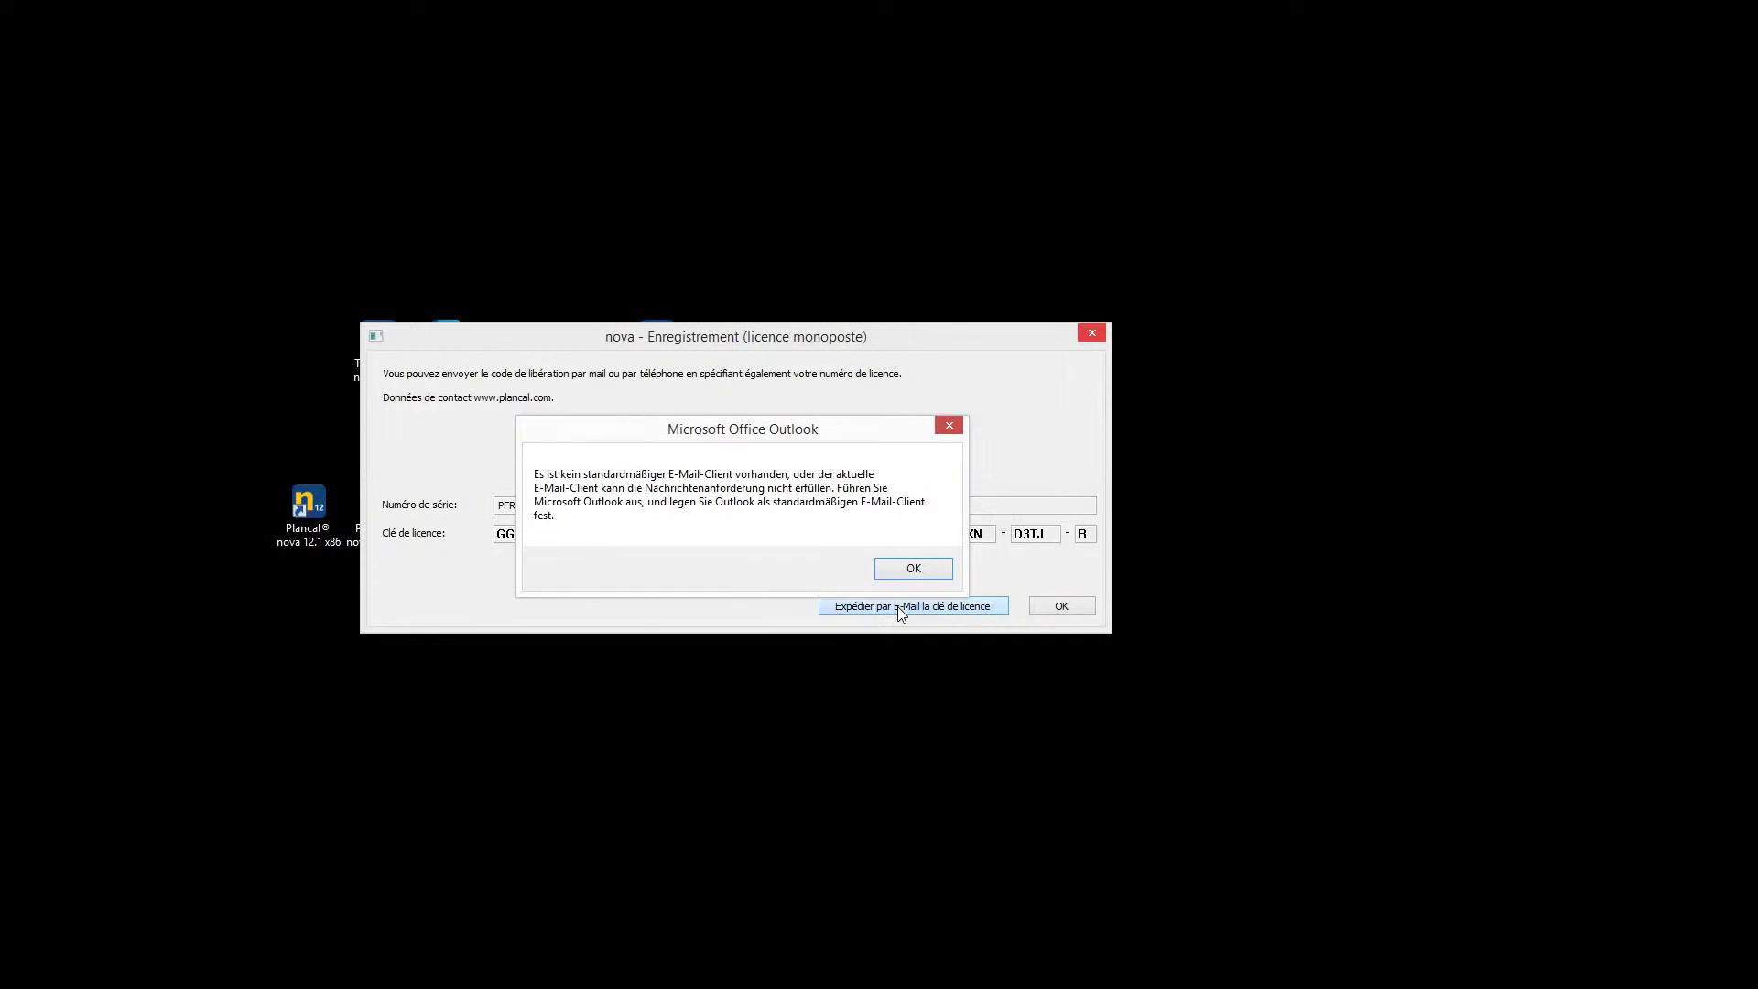
pyautogui.click(920, 564)
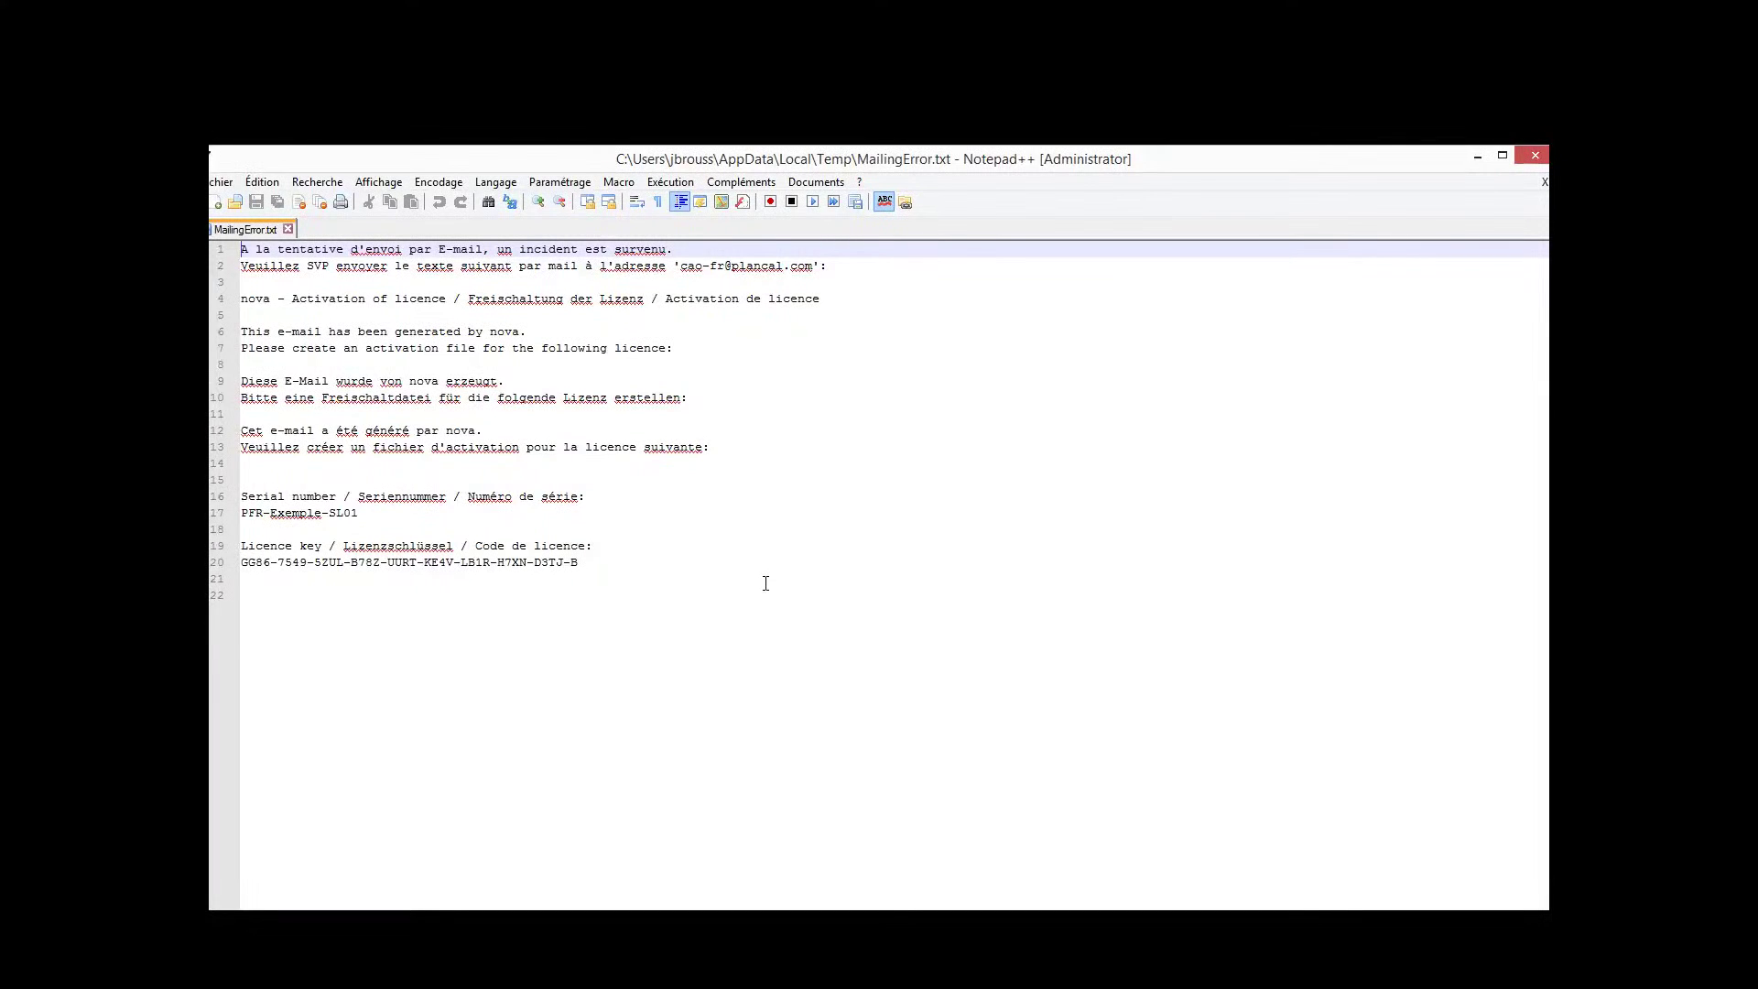
# Select the licence key on line 20 of MailingError.txt, then close the file
pyautogui.moveTo(640, 569); pyautogui.dragTo(241, 562)
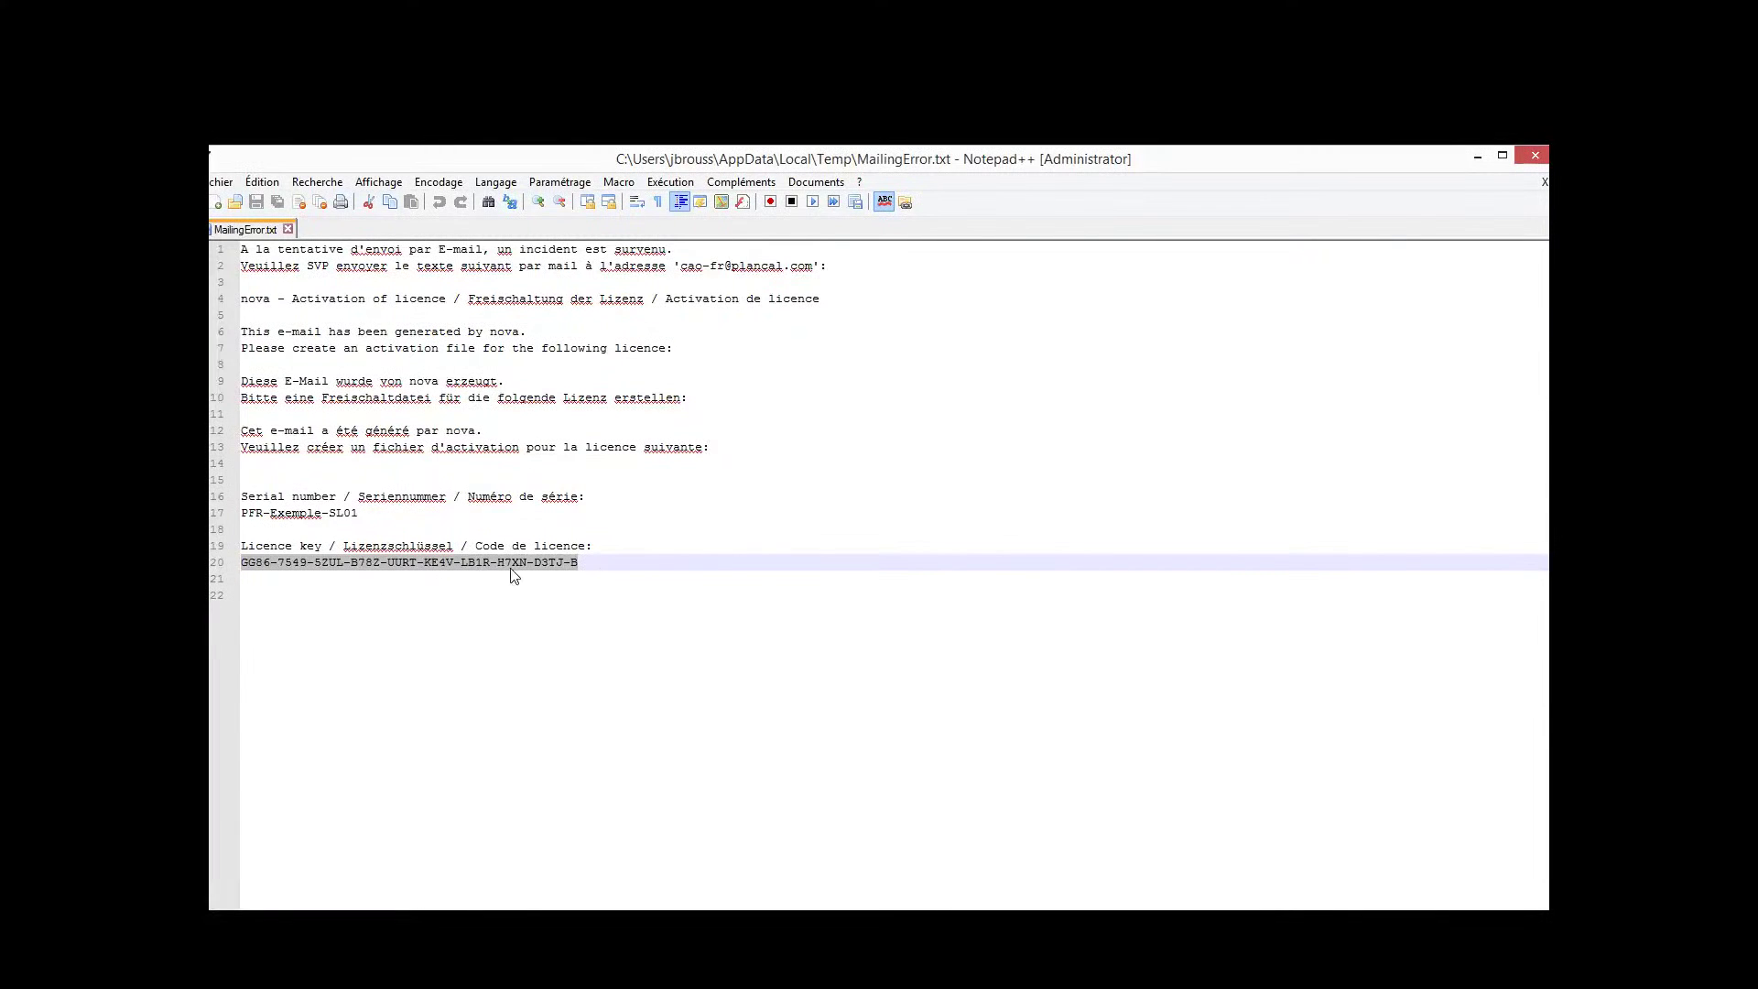
pyautogui.click(1541, 157)
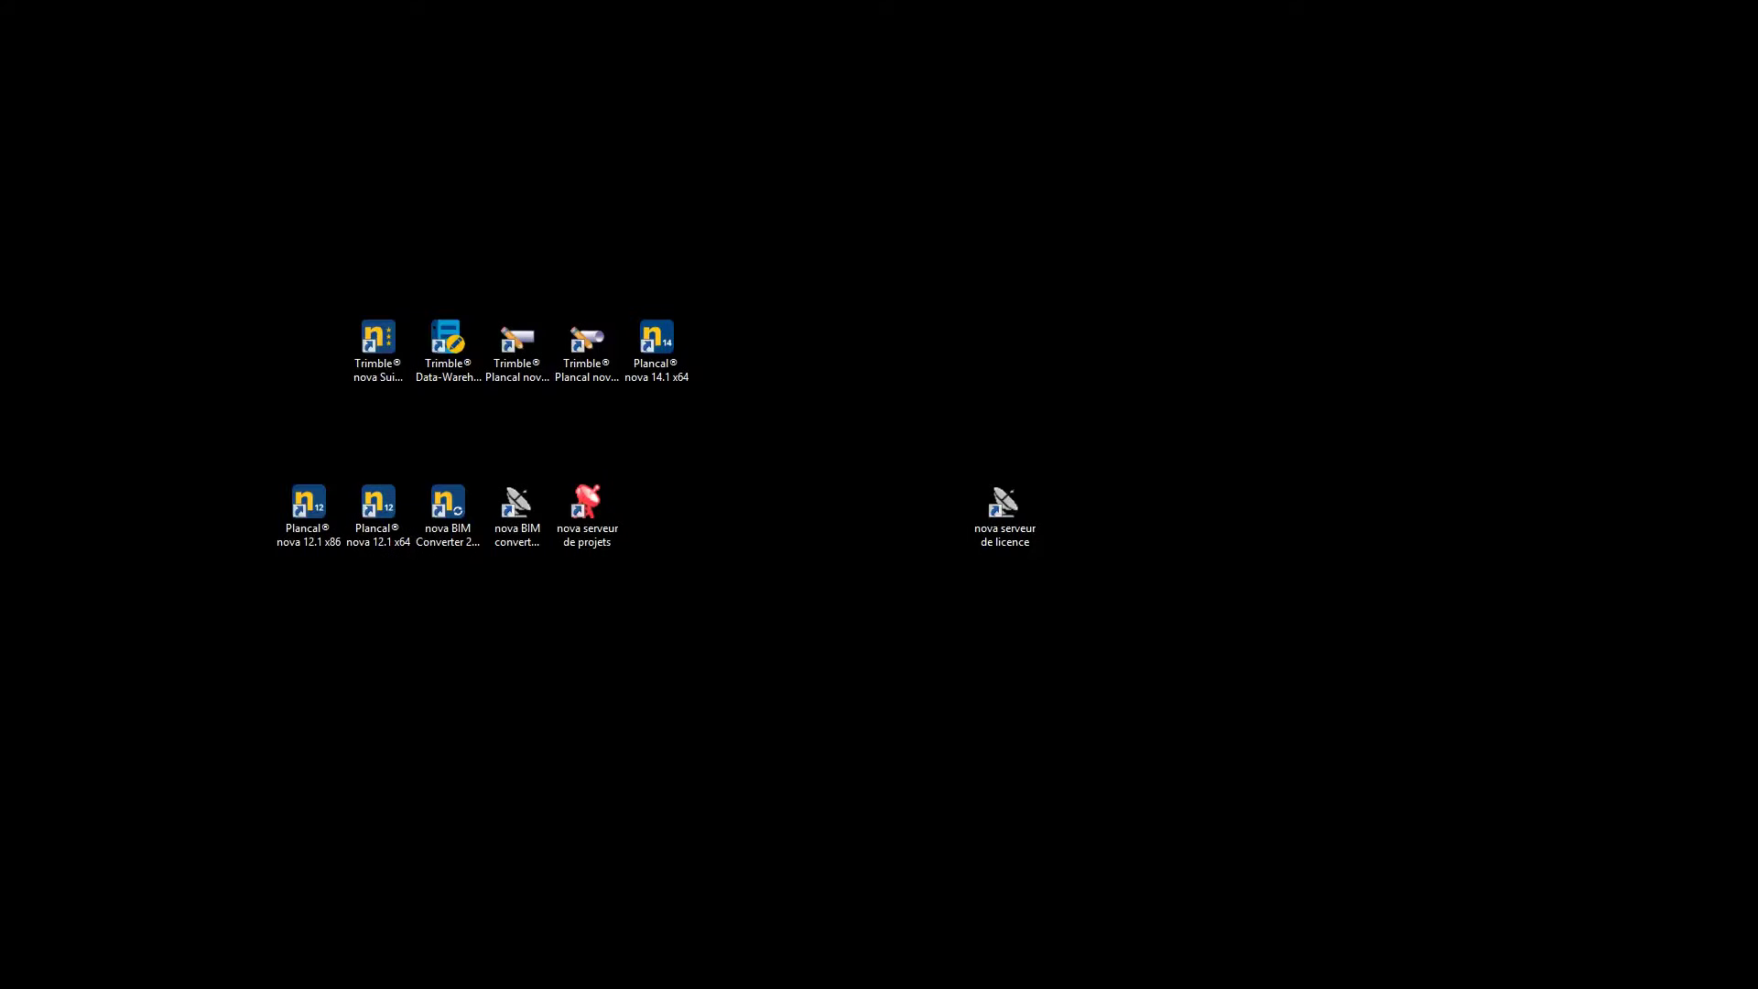
# Place novaS.zip and novaS.cfg on the desktop and enter the licence serial number
pyautogui.moveTo(1757, 760); pyautogui.dragTo(806, 775)
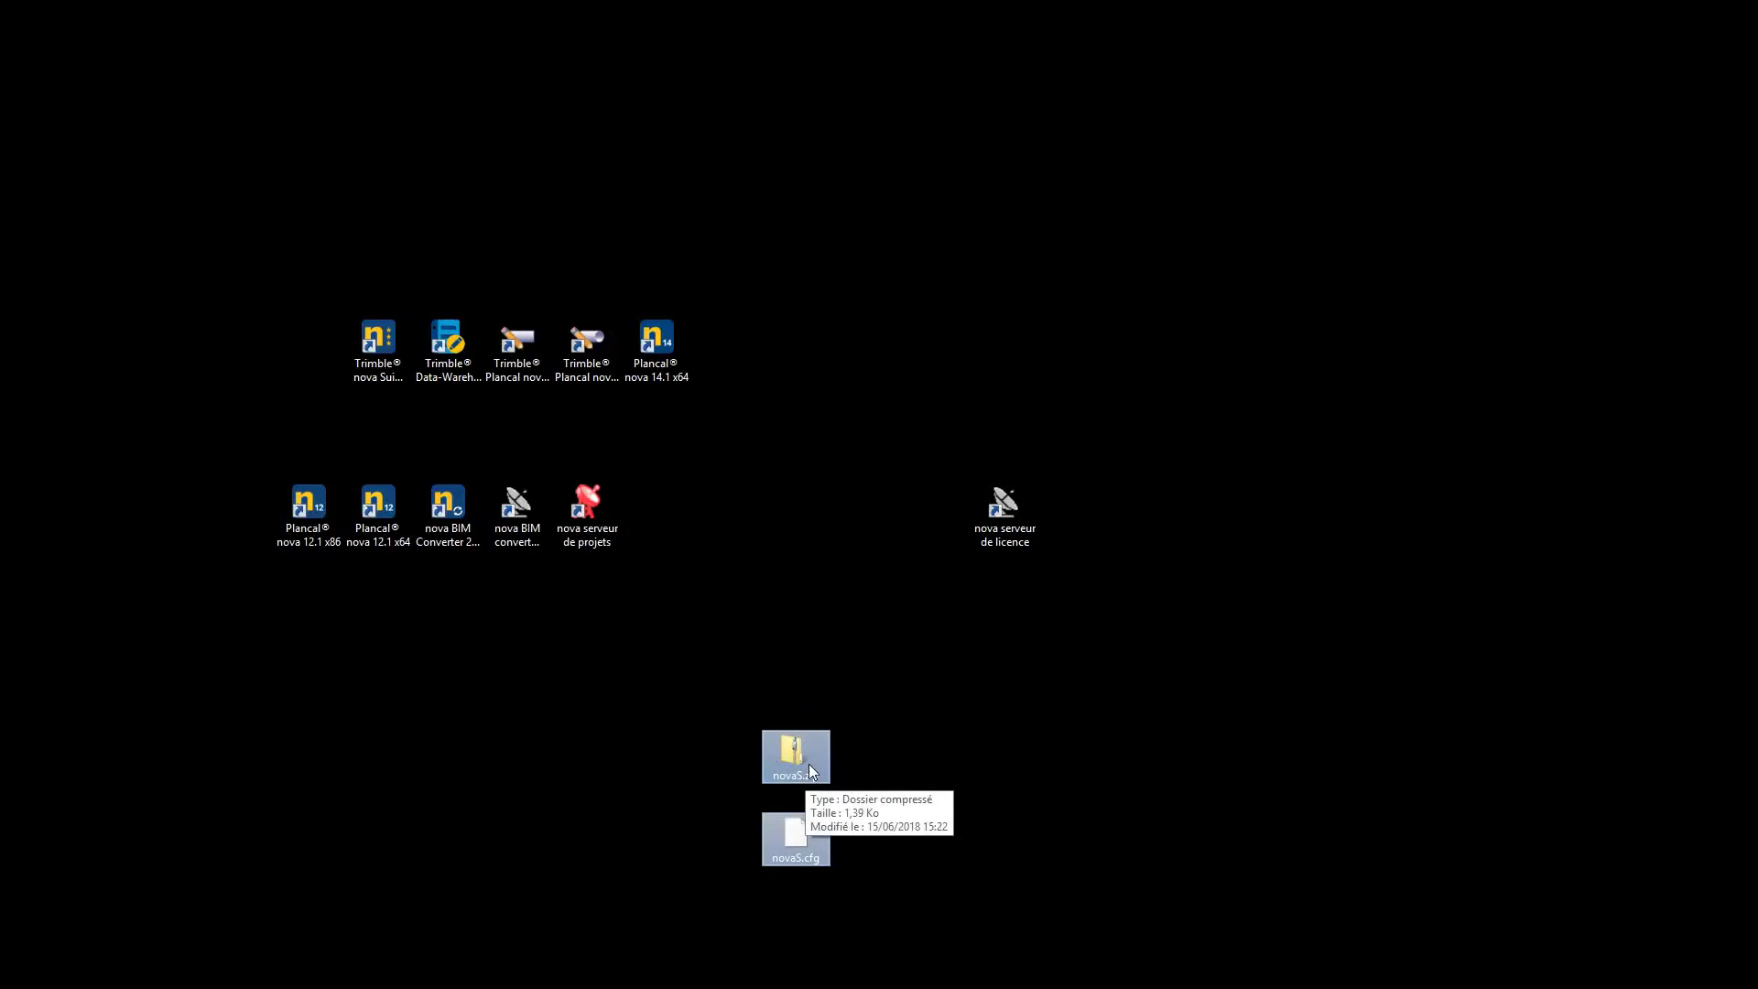
pyautogui.click(934, 767)
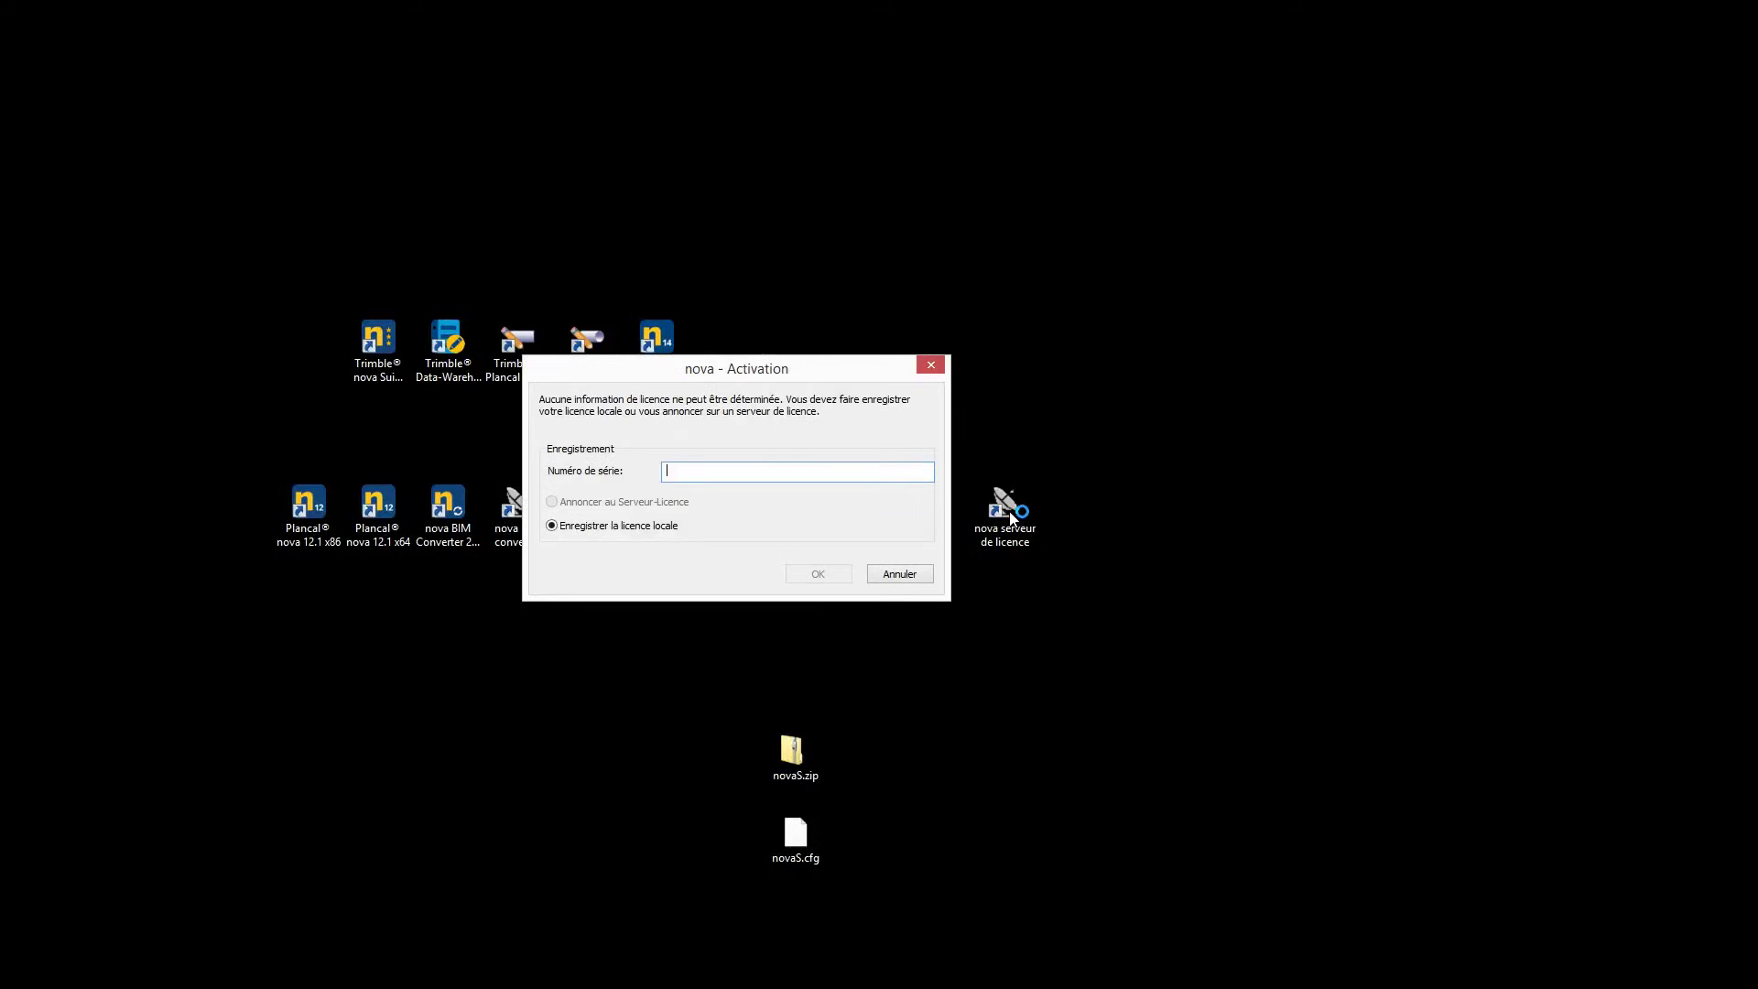
pyautogui.write('FR-Exemple-SL01')
pyautogui.click(818, 574)
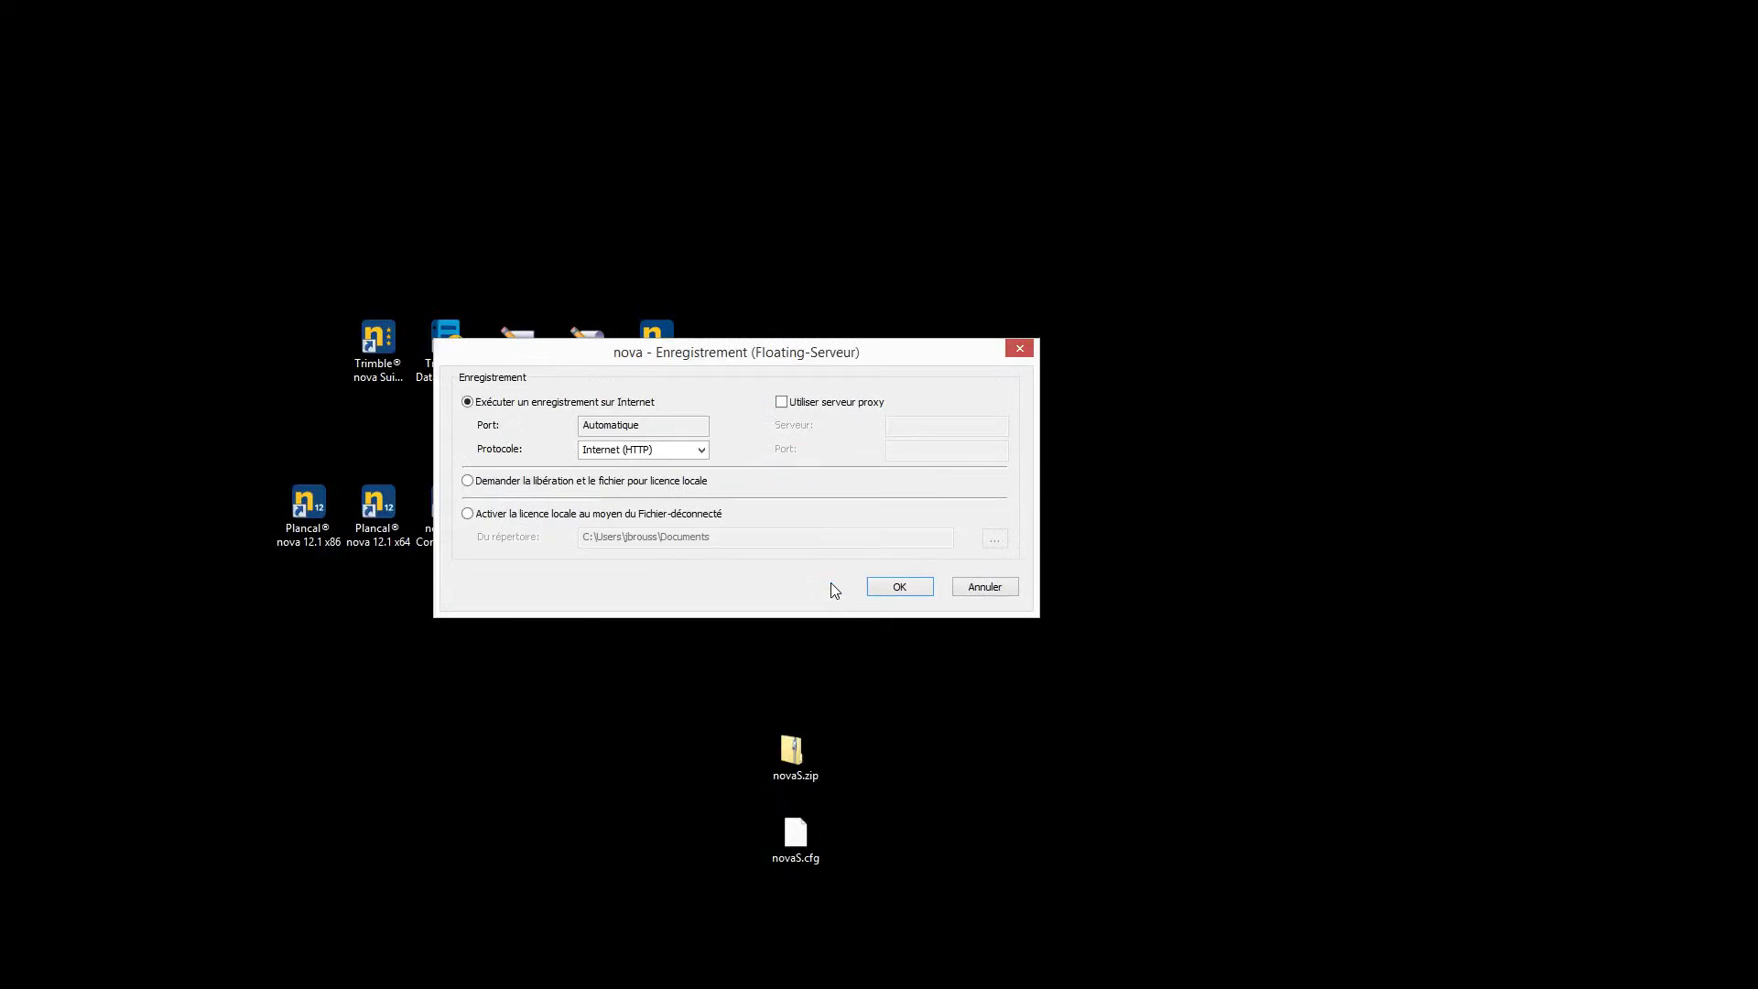
# Activate the local licence offline using the activation file in the Desktop (Bureau) folder
pyautogui.click(468, 514)
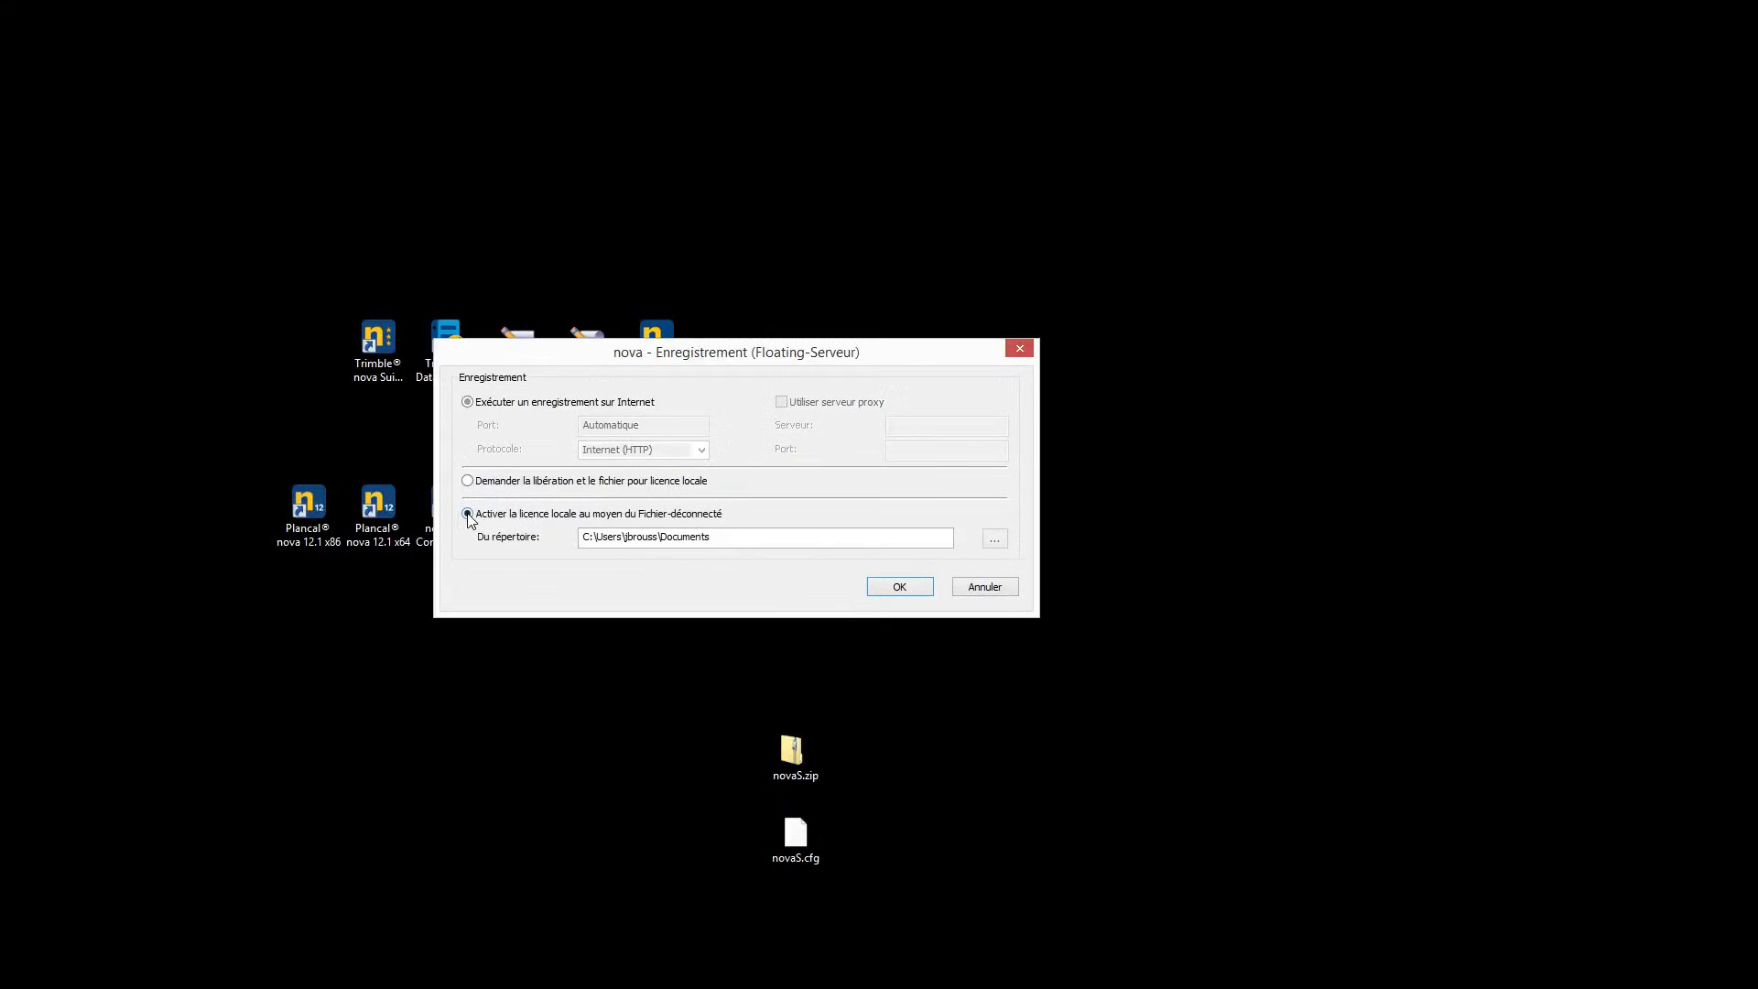
pyautogui.click(996, 540)
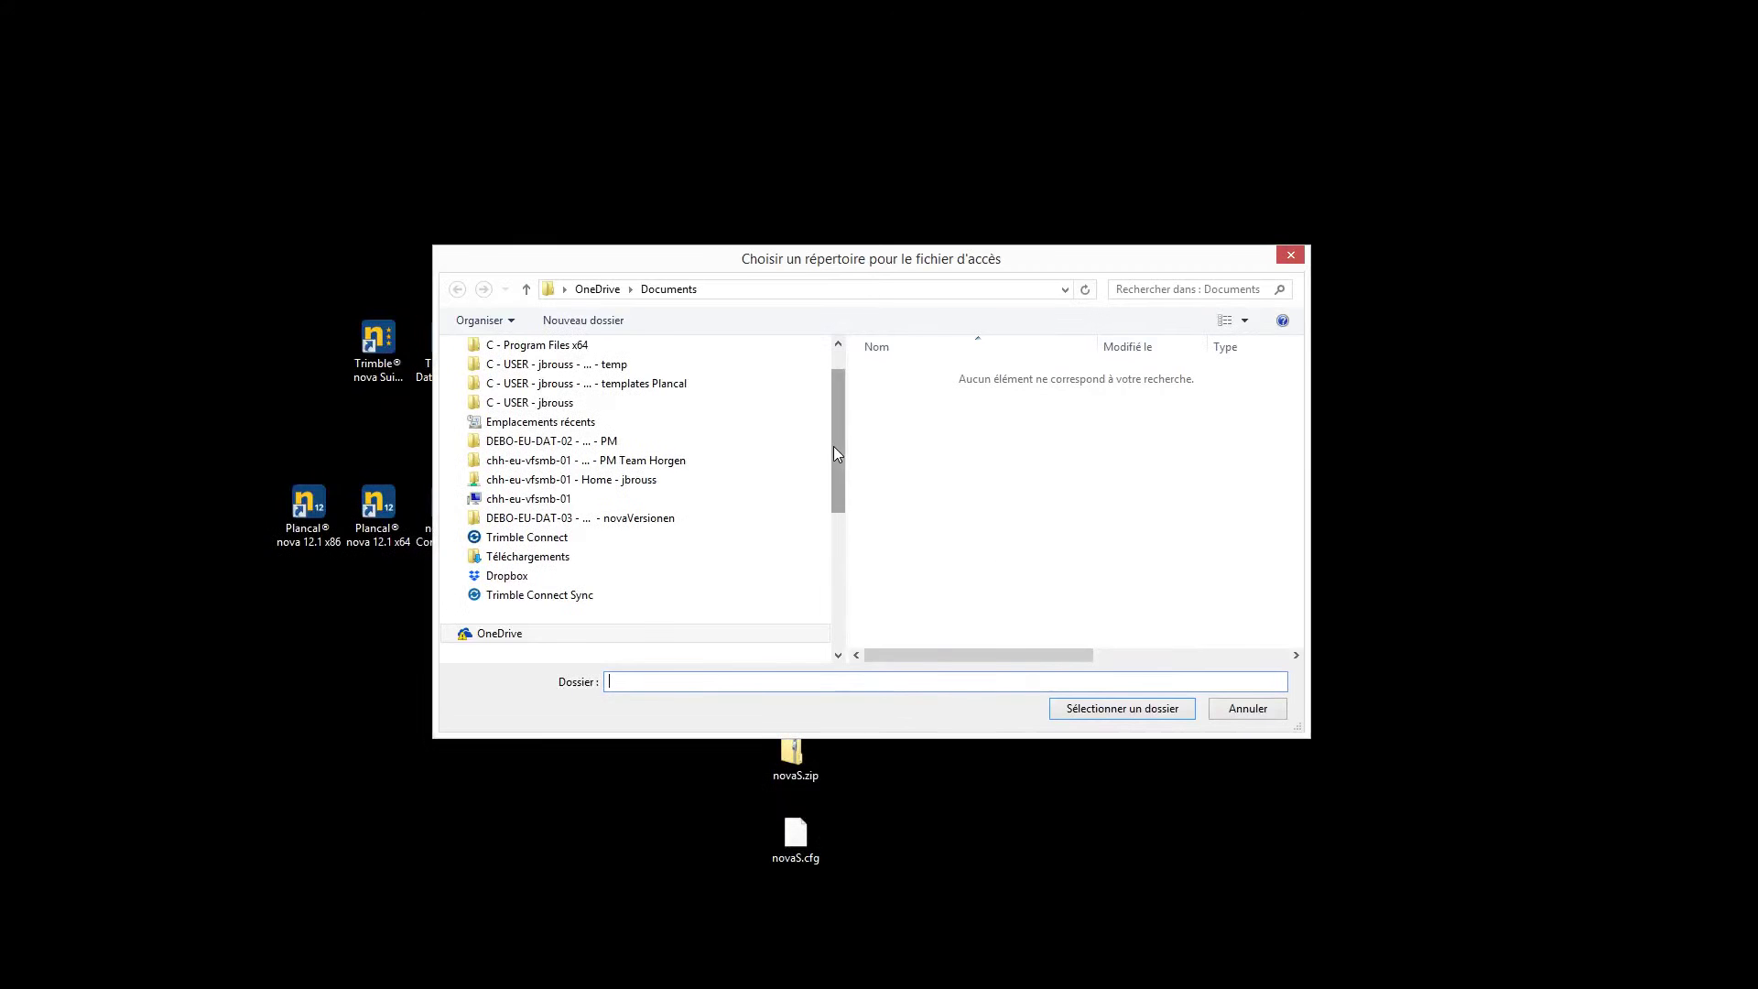
pyautogui.scroll(1, 833, 447)
pyautogui.click(503, 372)
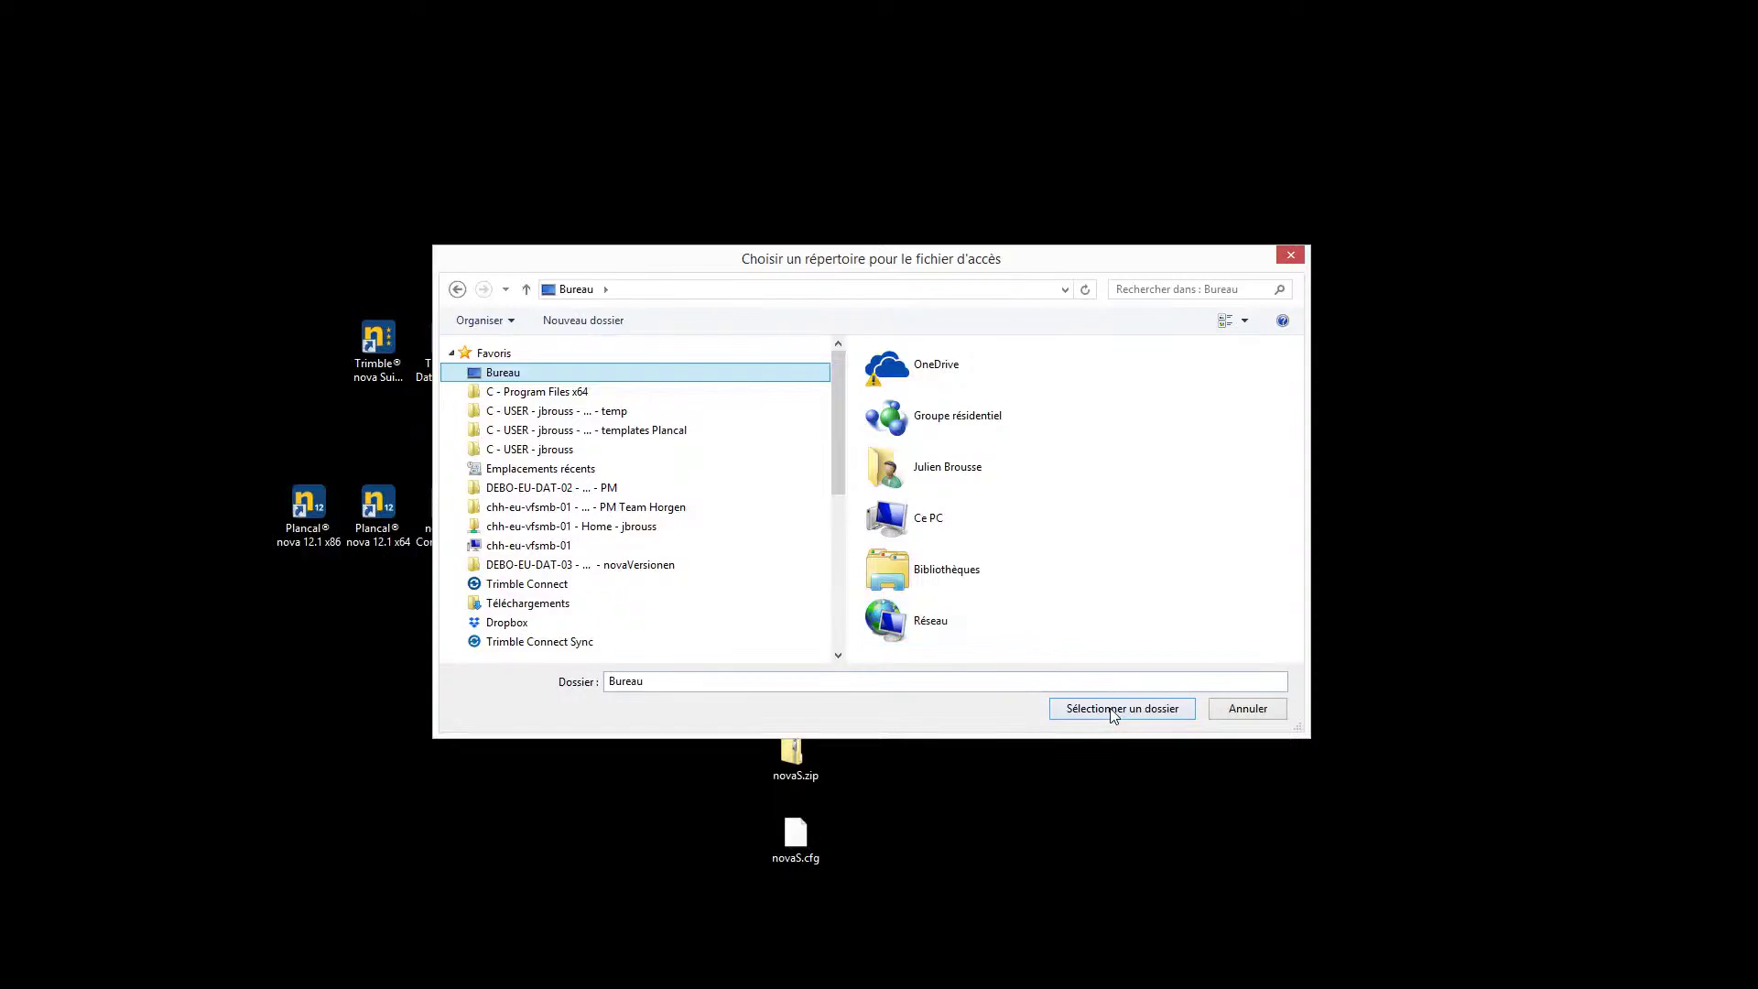
pyautogui.click(1111, 708)
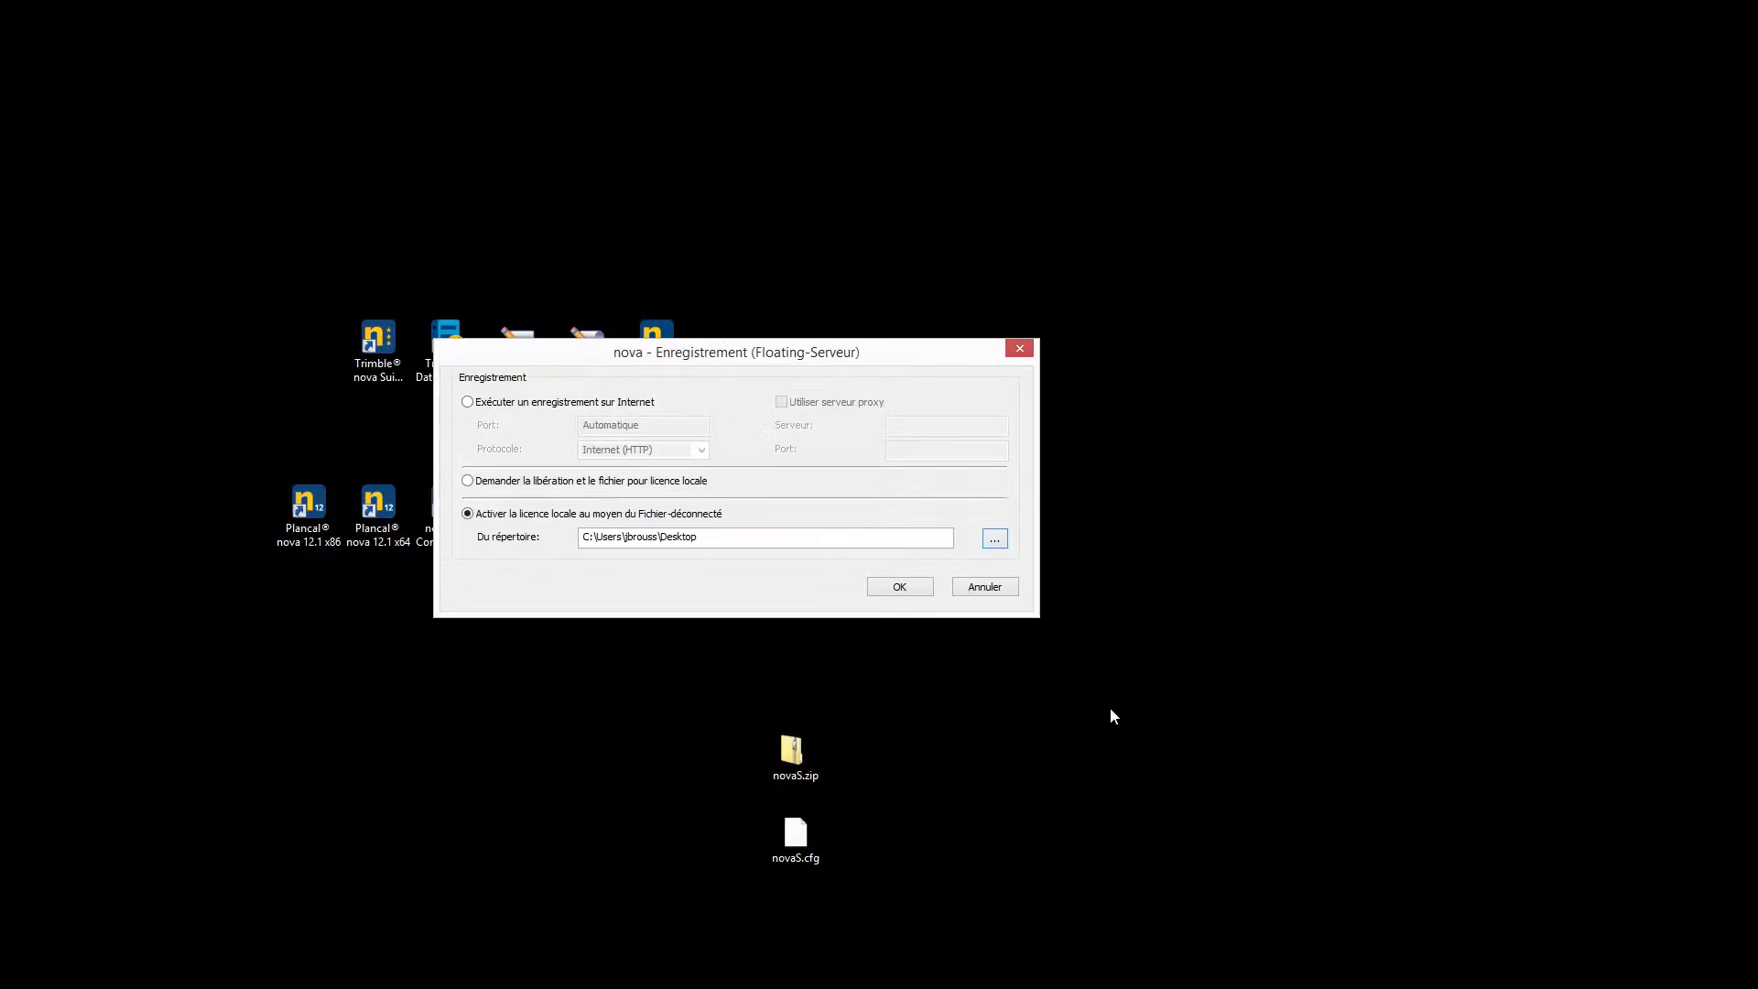
pyautogui.click(902, 587)
pyautogui.click(798, 529)
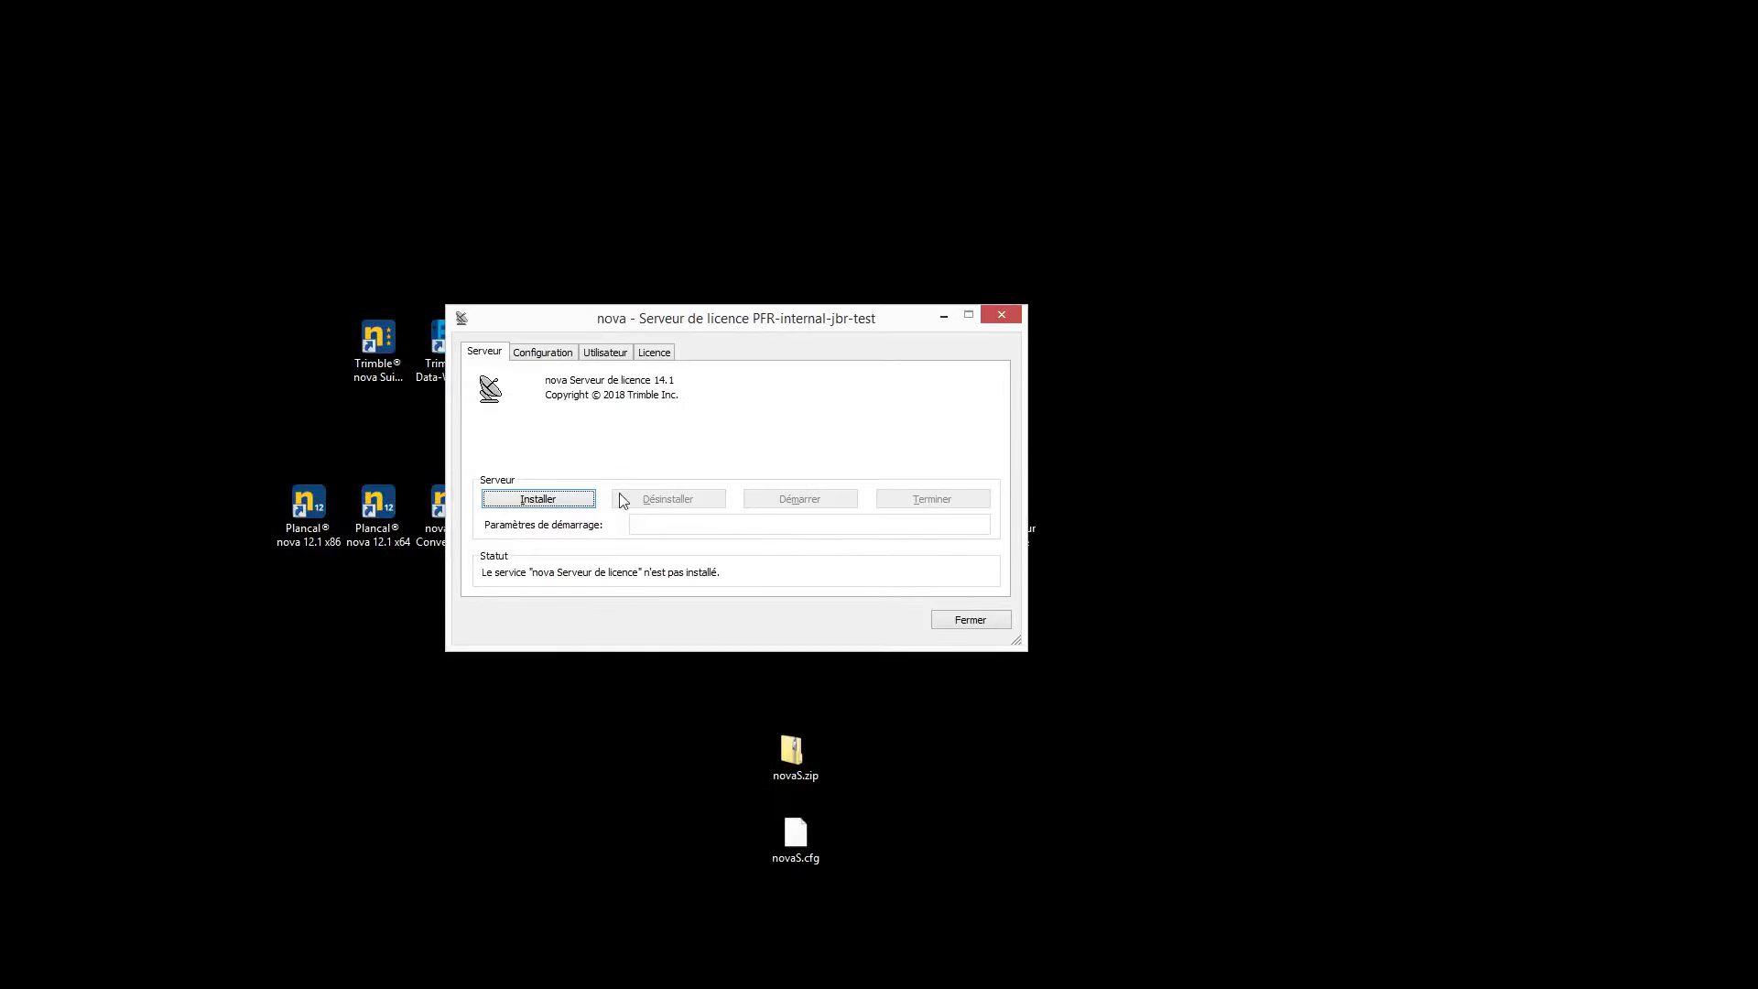
# Install the nova licence service, remove the licence despite the deactivation error, and close the window
pyautogui.click(539, 503)
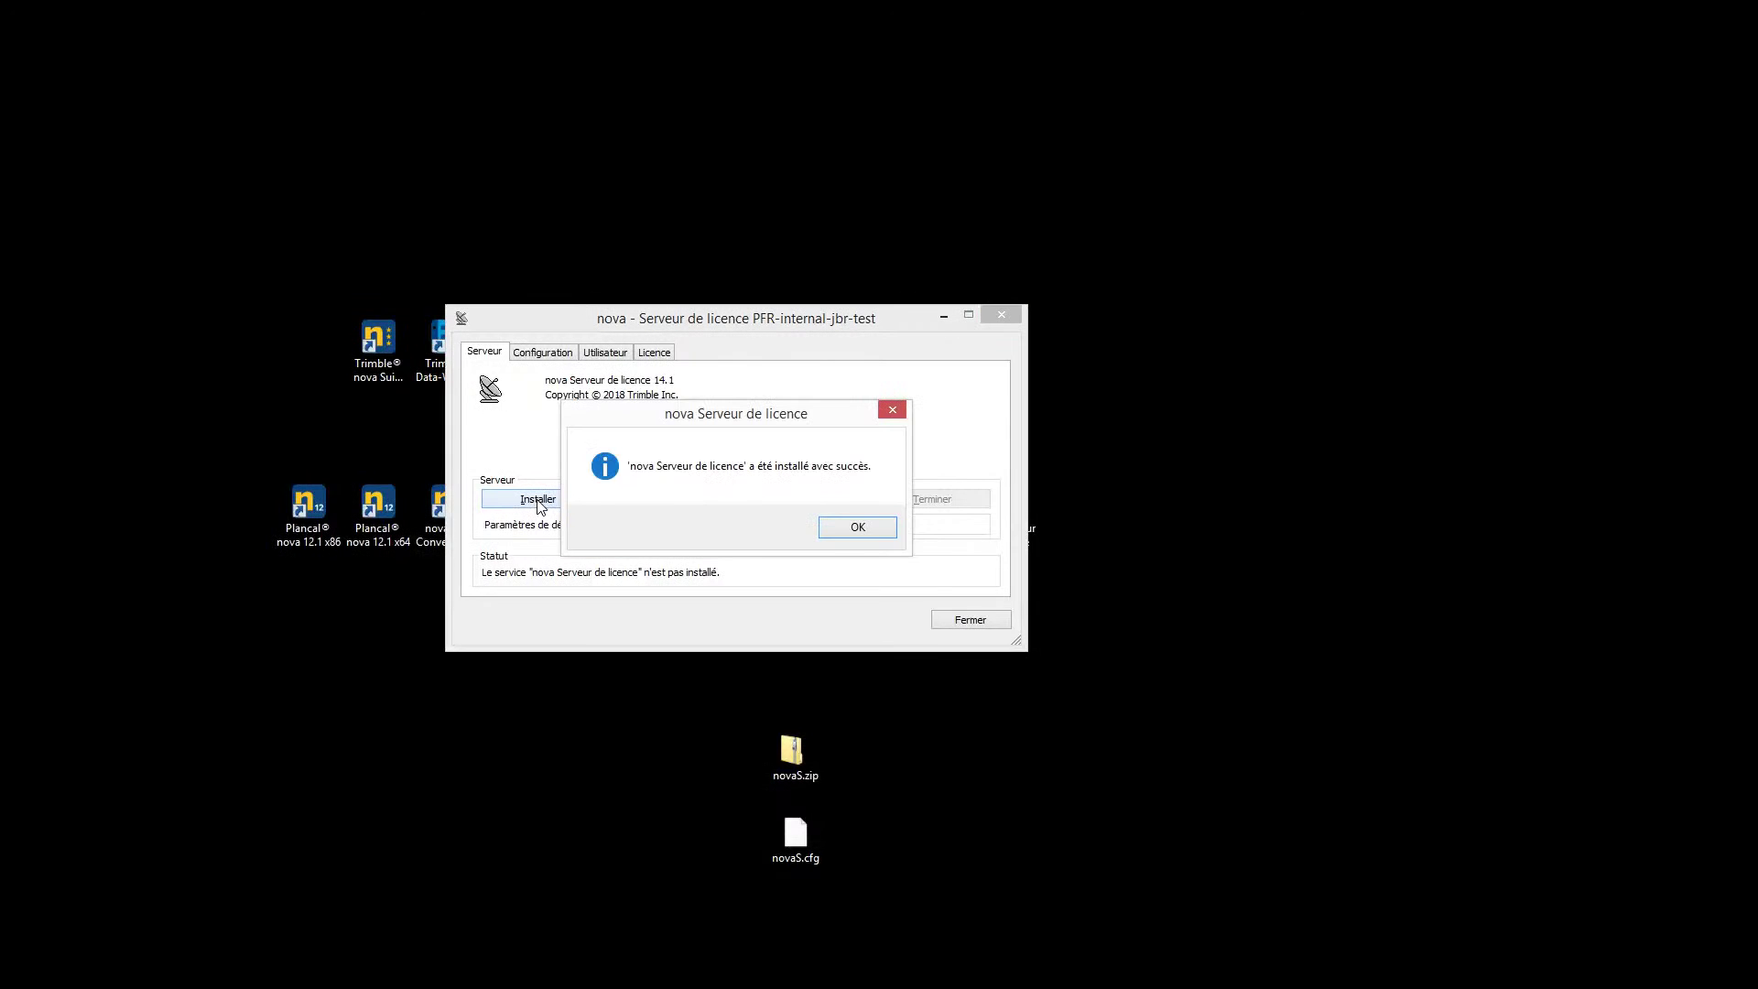
pyautogui.click(872, 535)
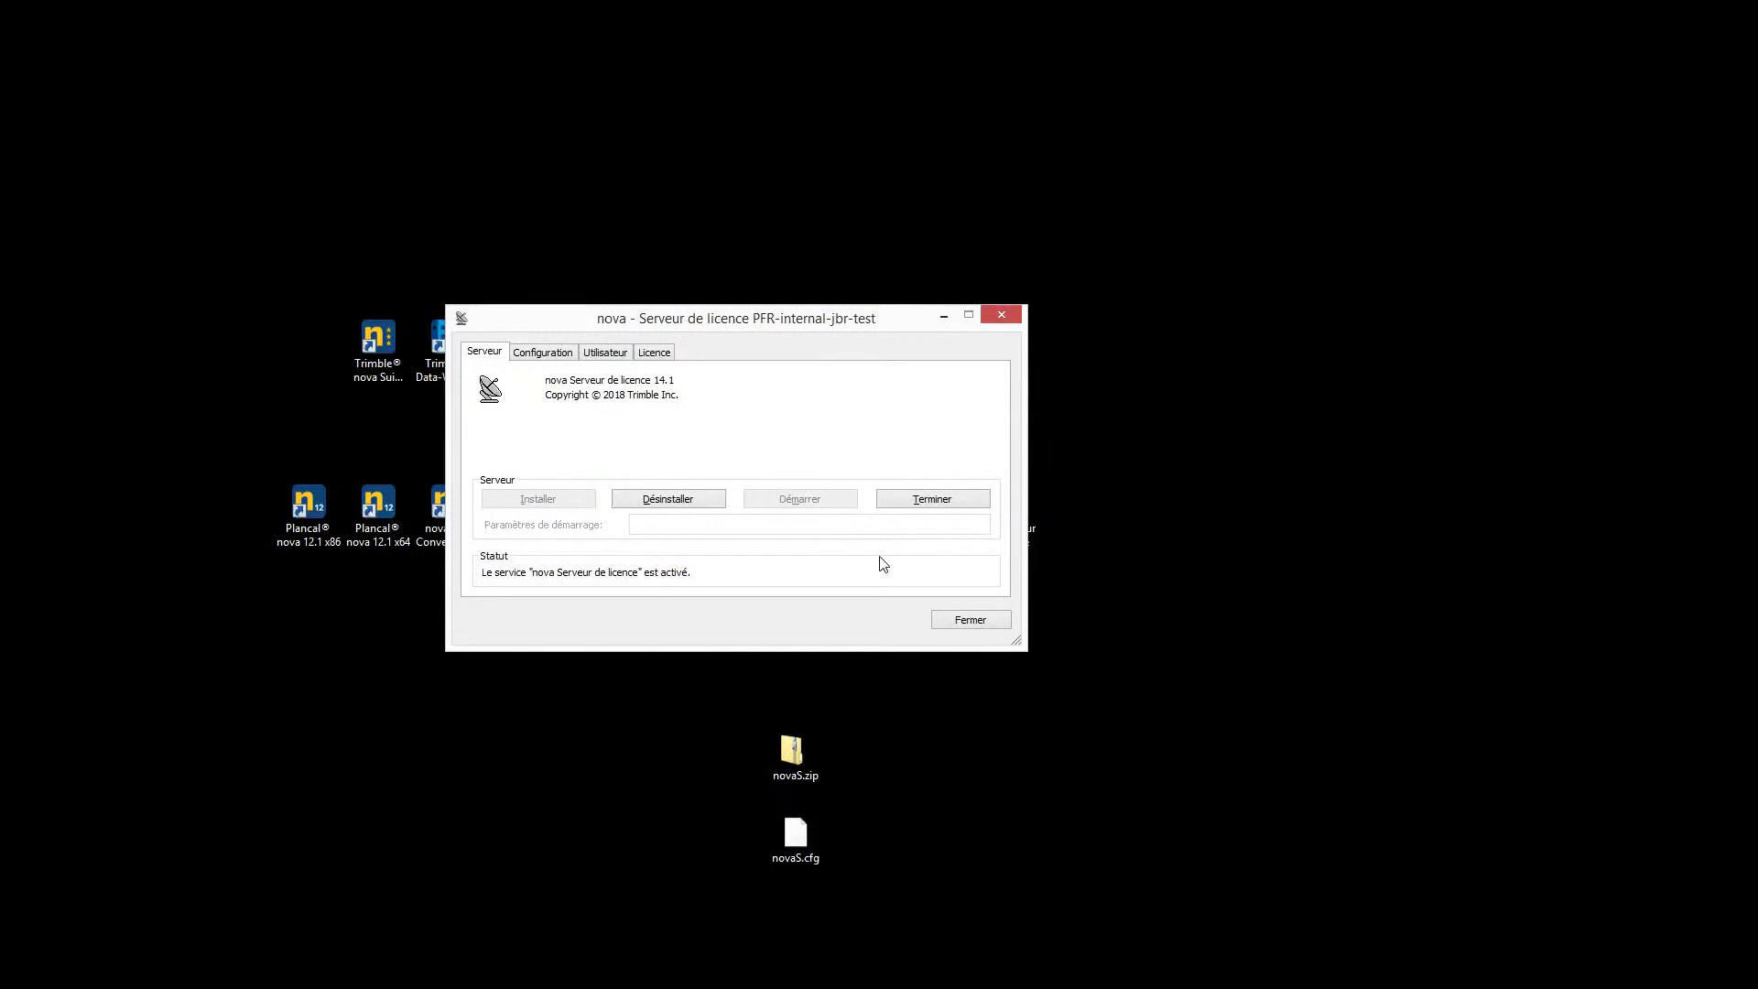
pyautogui.click(662, 356)
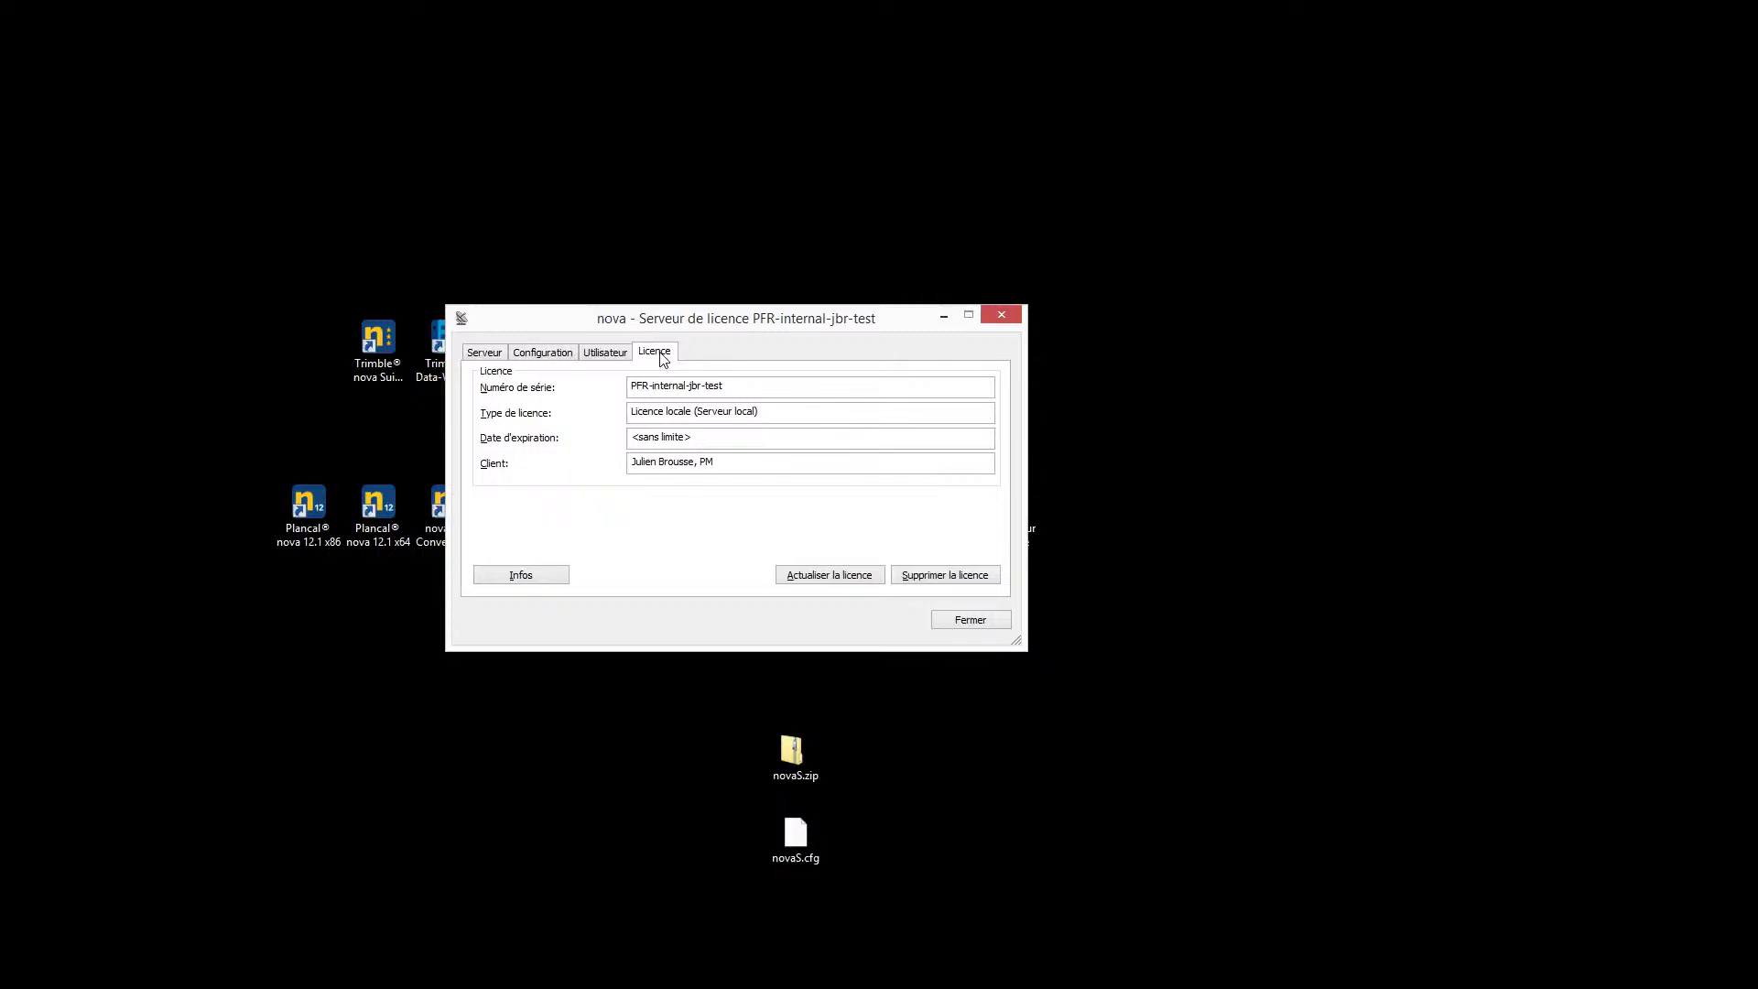
pyautogui.click(949, 577)
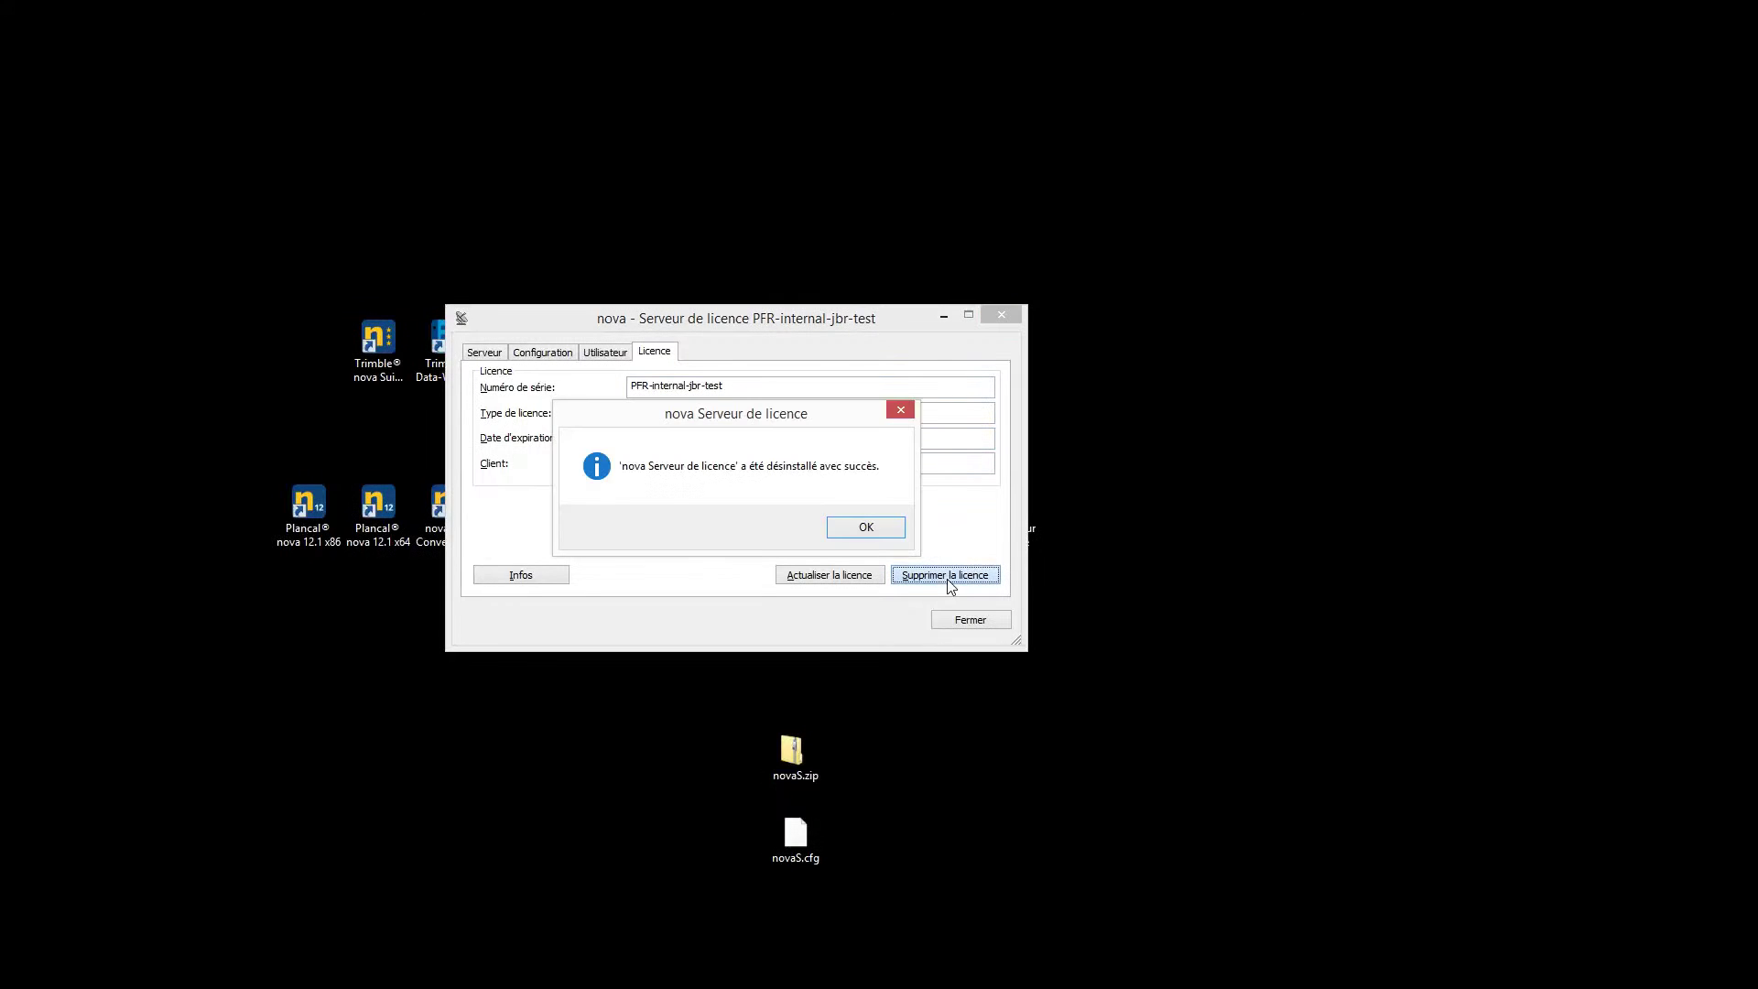
pyautogui.click(862, 530)
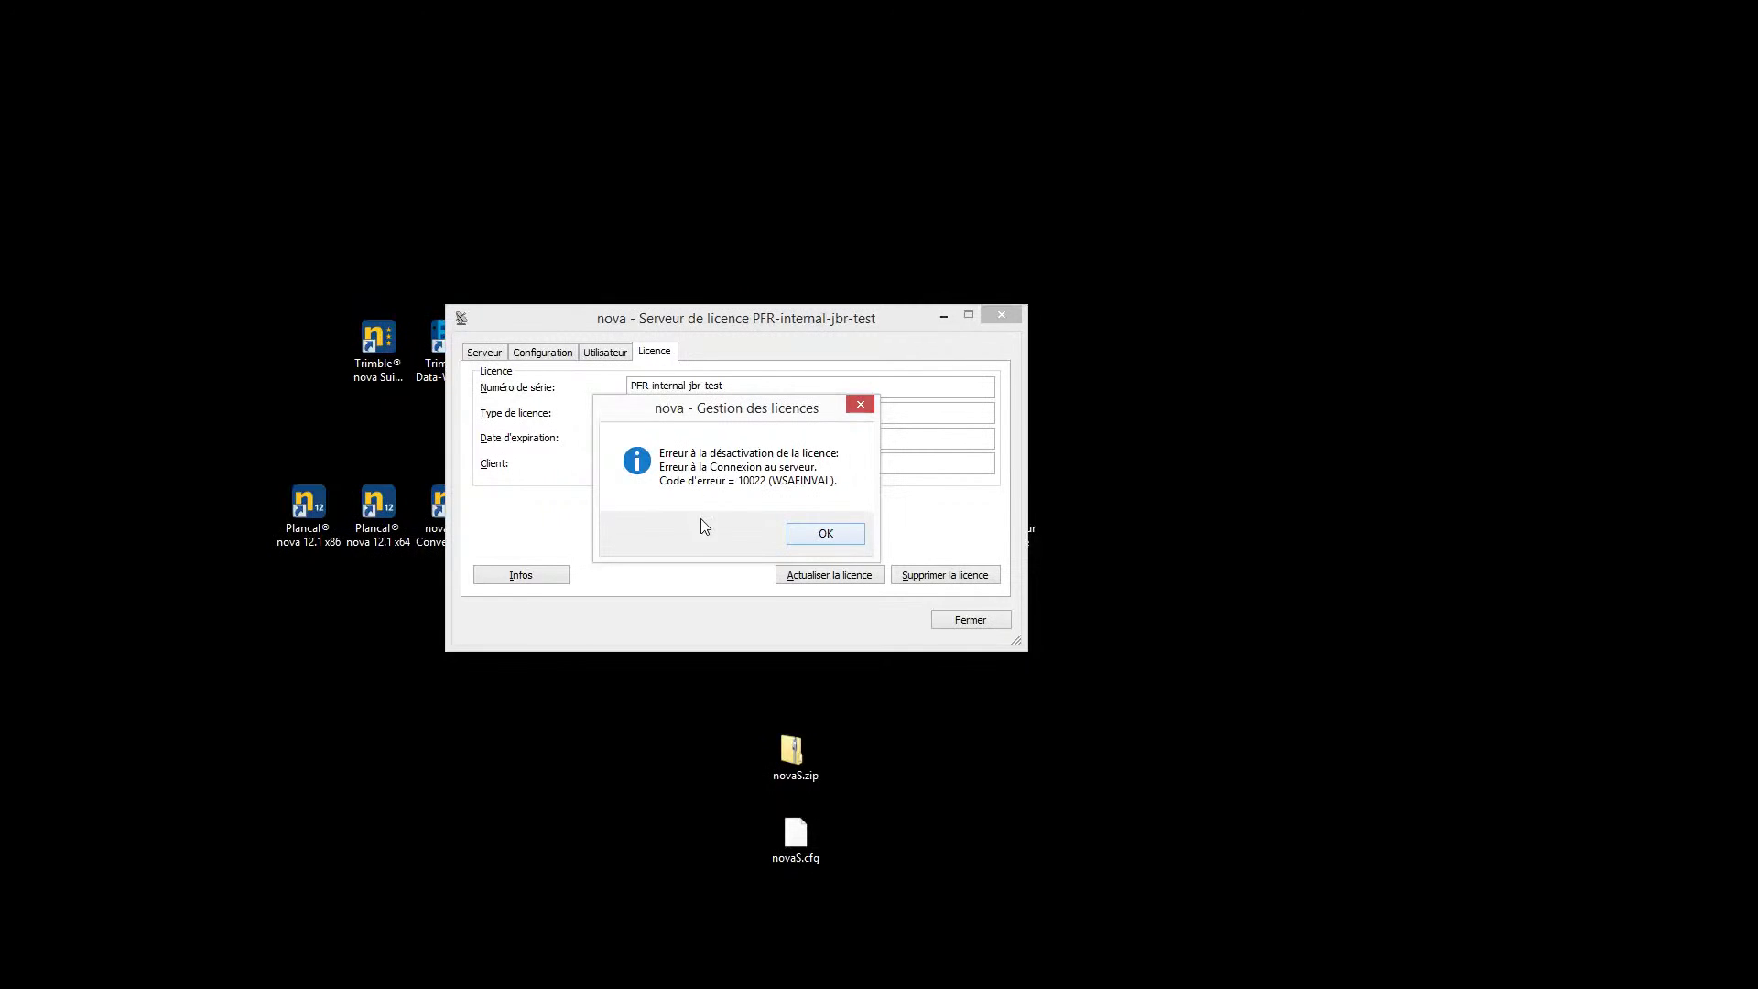
pyautogui.click(824, 534)
pyautogui.click(1003, 316)
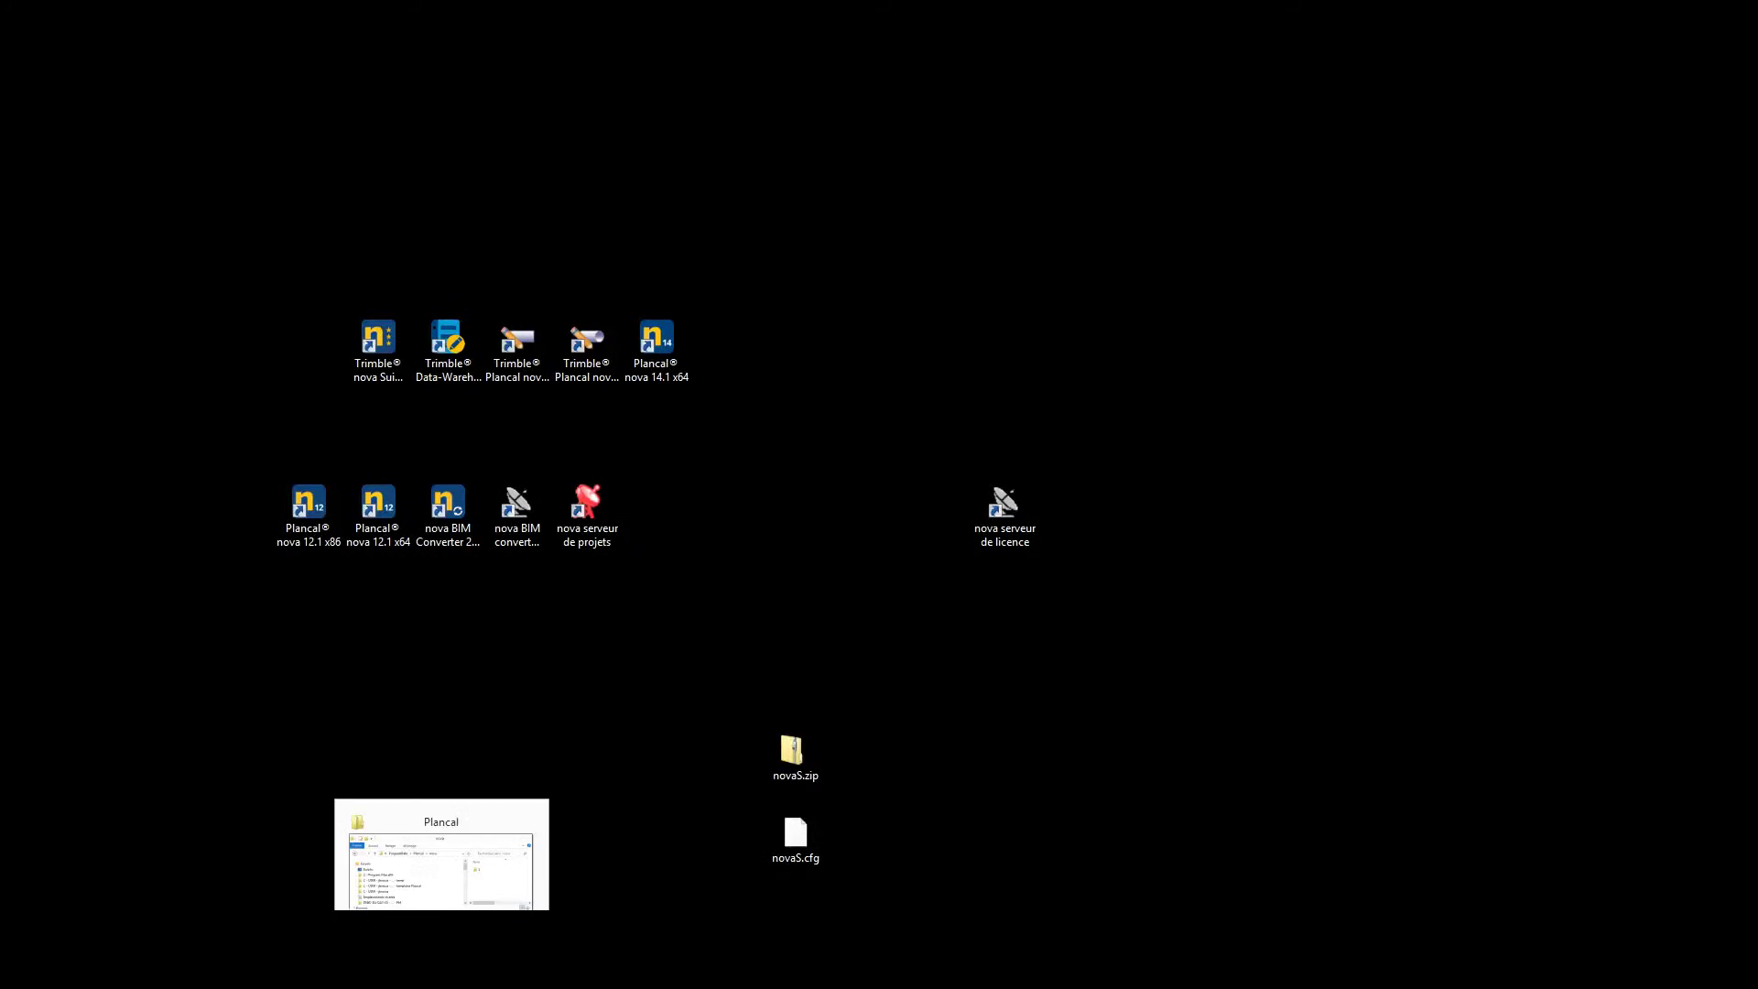
# In the enlarged Plancal Explorer window, delete the nova folder, then close Explorer
pyautogui.click(440, 936)
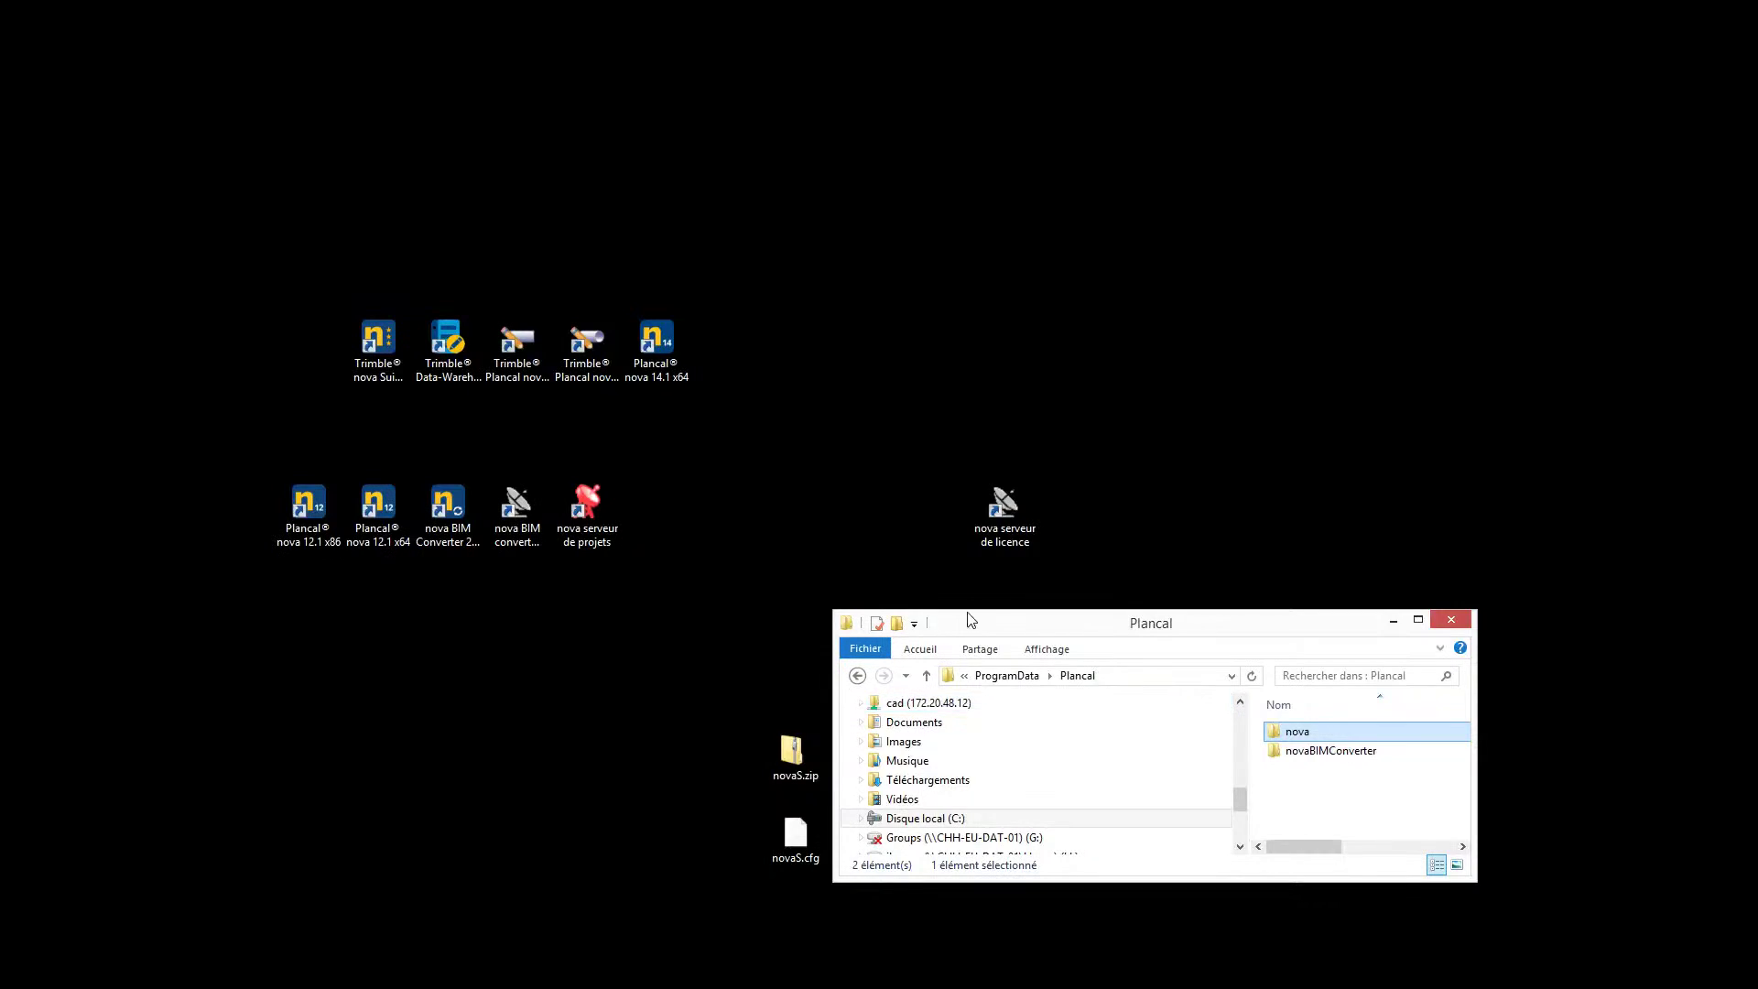
pyautogui.moveTo(968, 616); pyautogui.dragTo(732, 294)
pyautogui.click(879, 356)
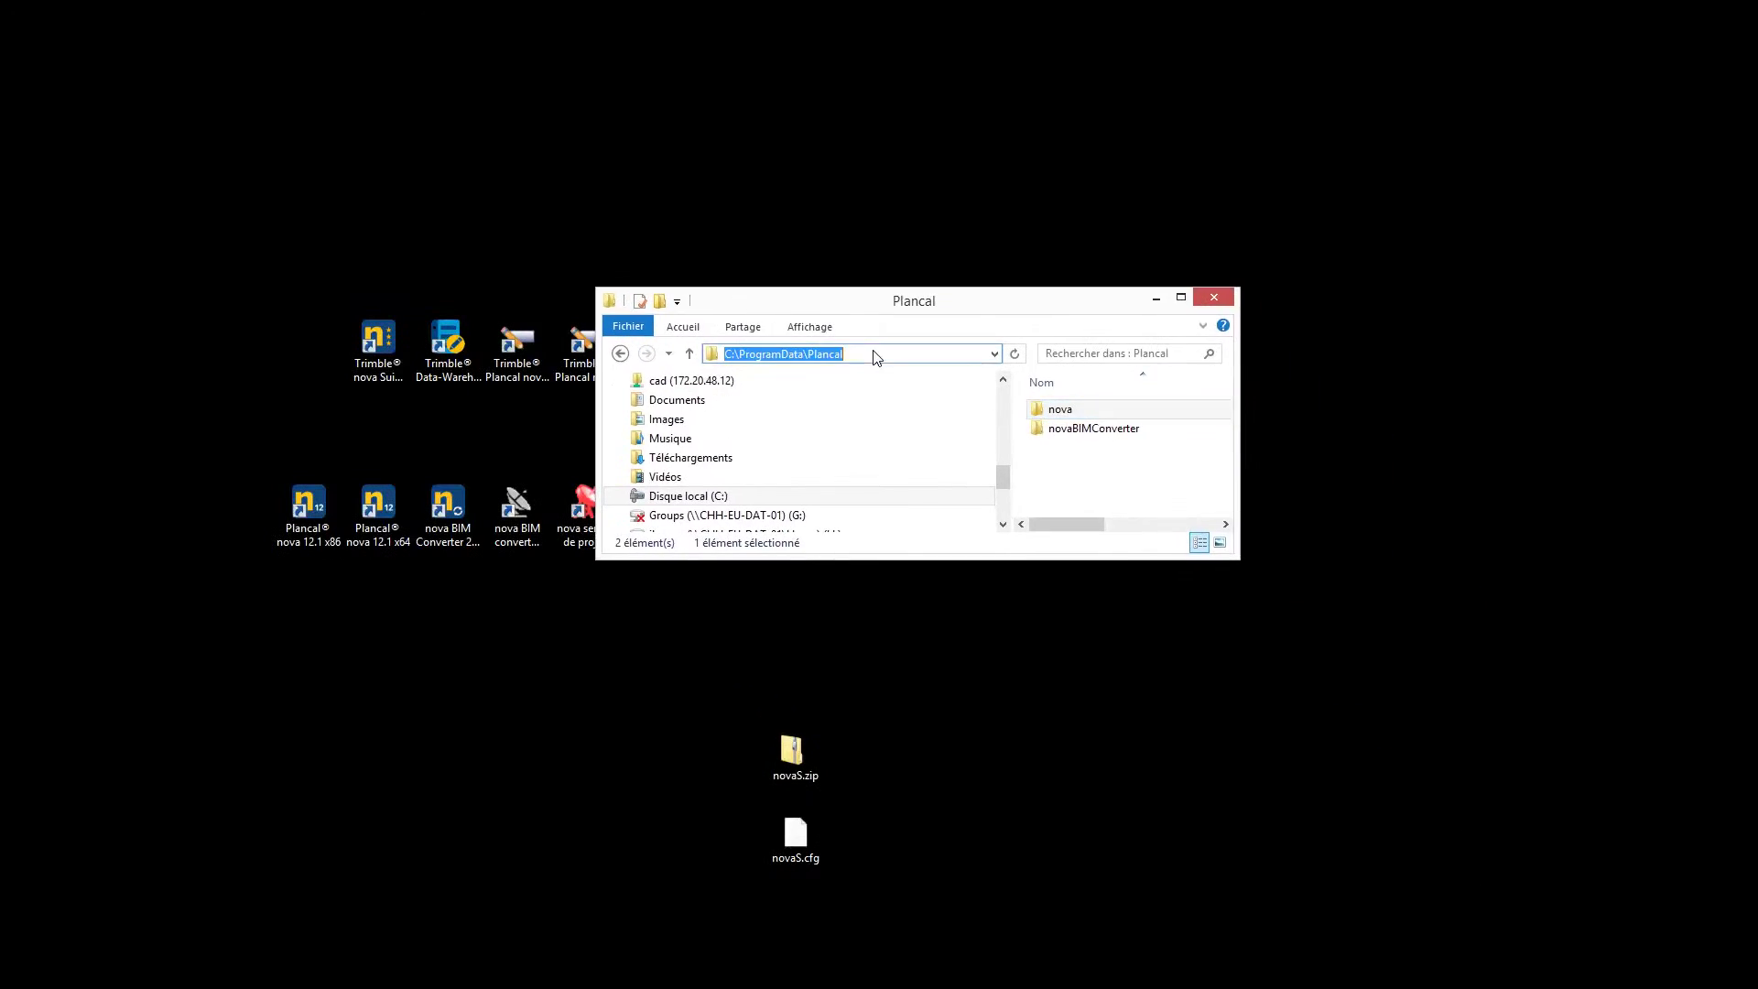
pyautogui.moveTo(1233, 555); pyautogui.dragTo(1363, 717)
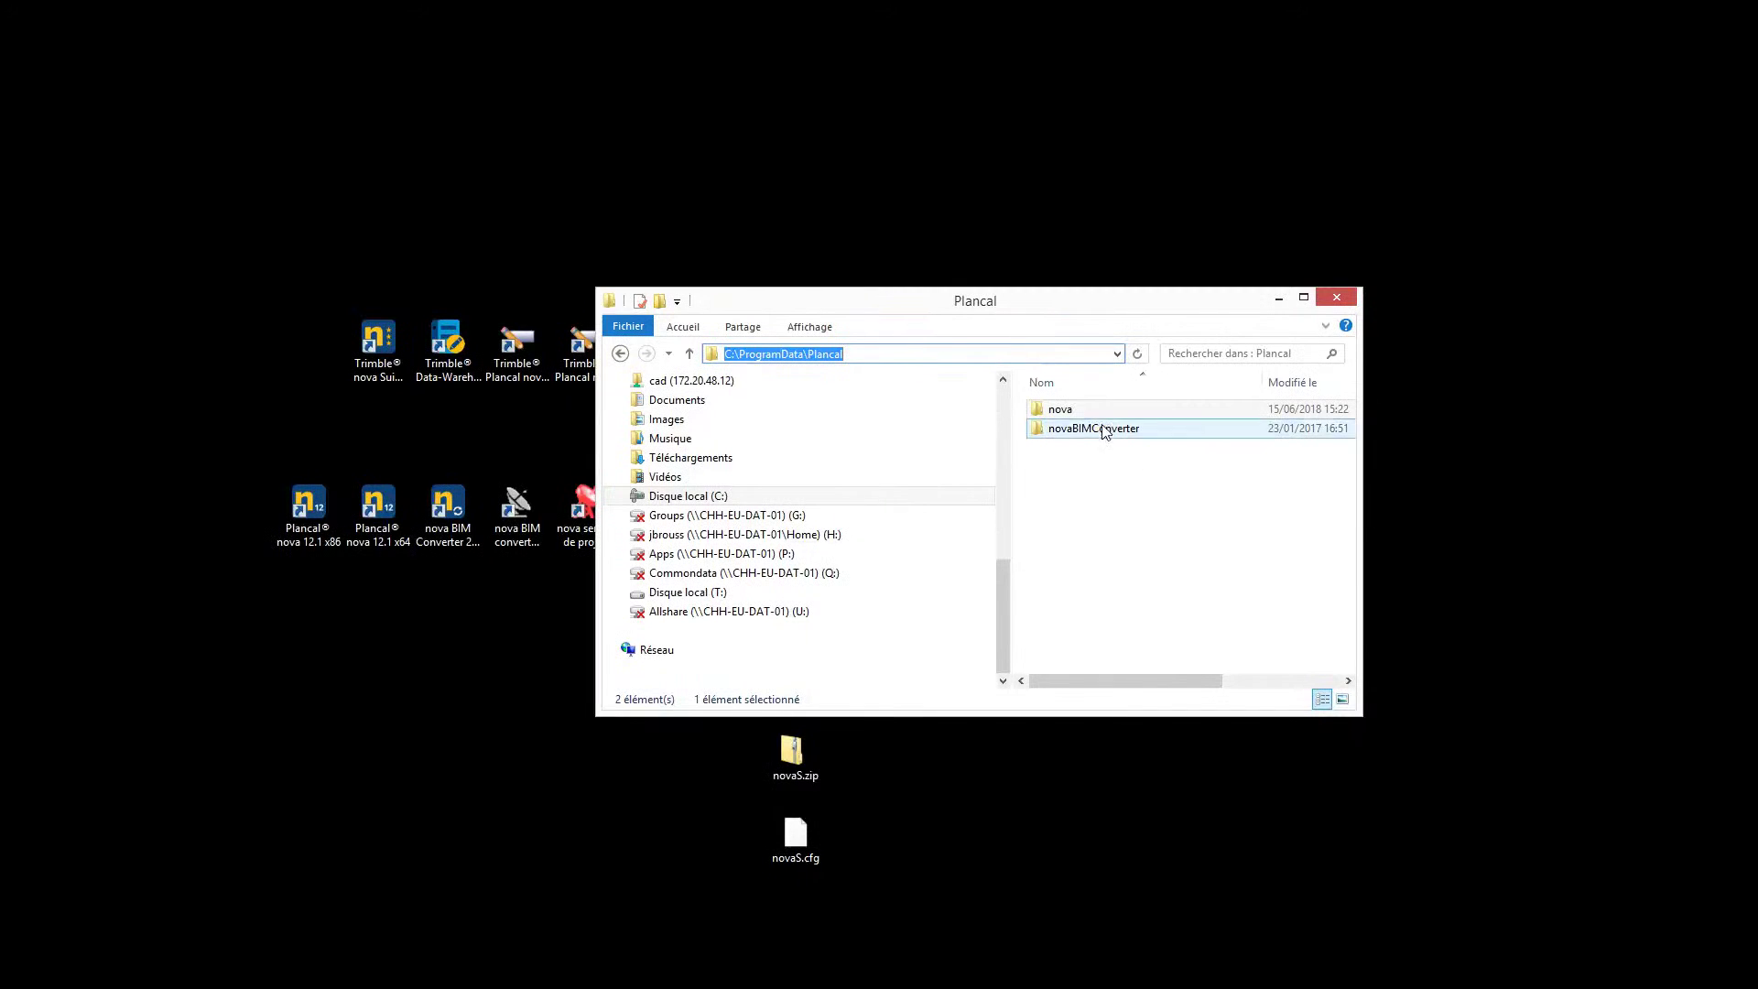
pyautogui.click(1059, 414)
pyautogui.rightClick(1059, 414)
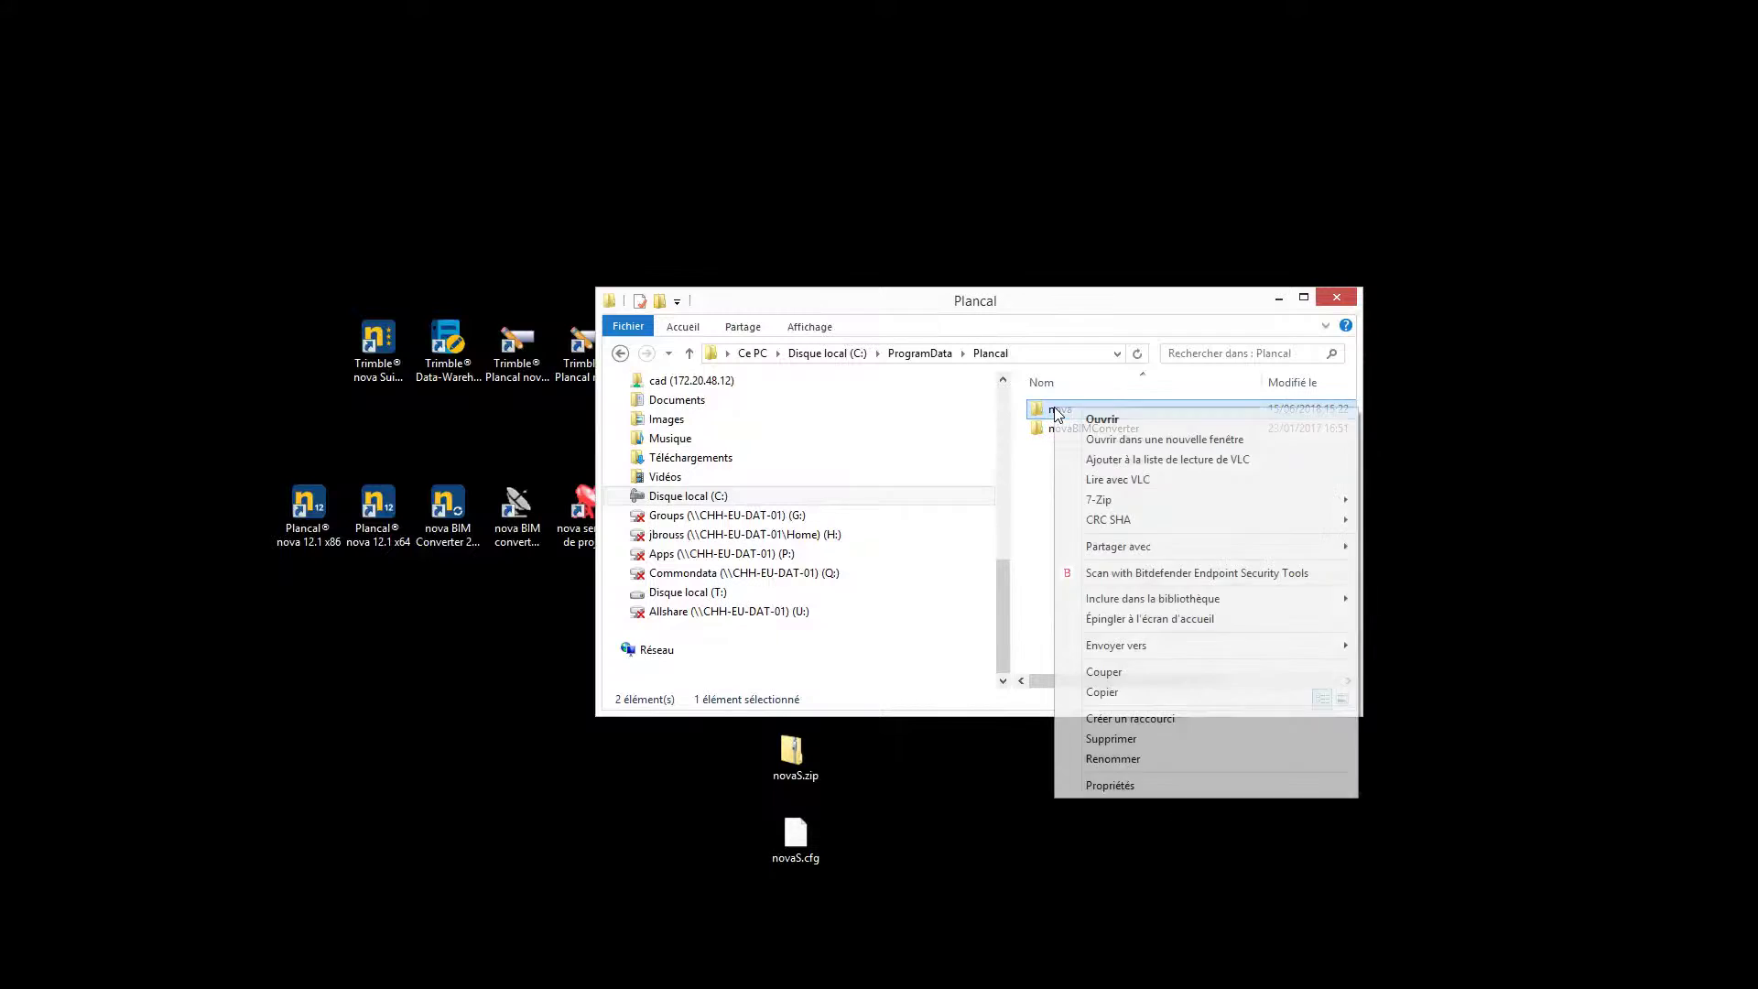
pyautogui.click(1134, 738)
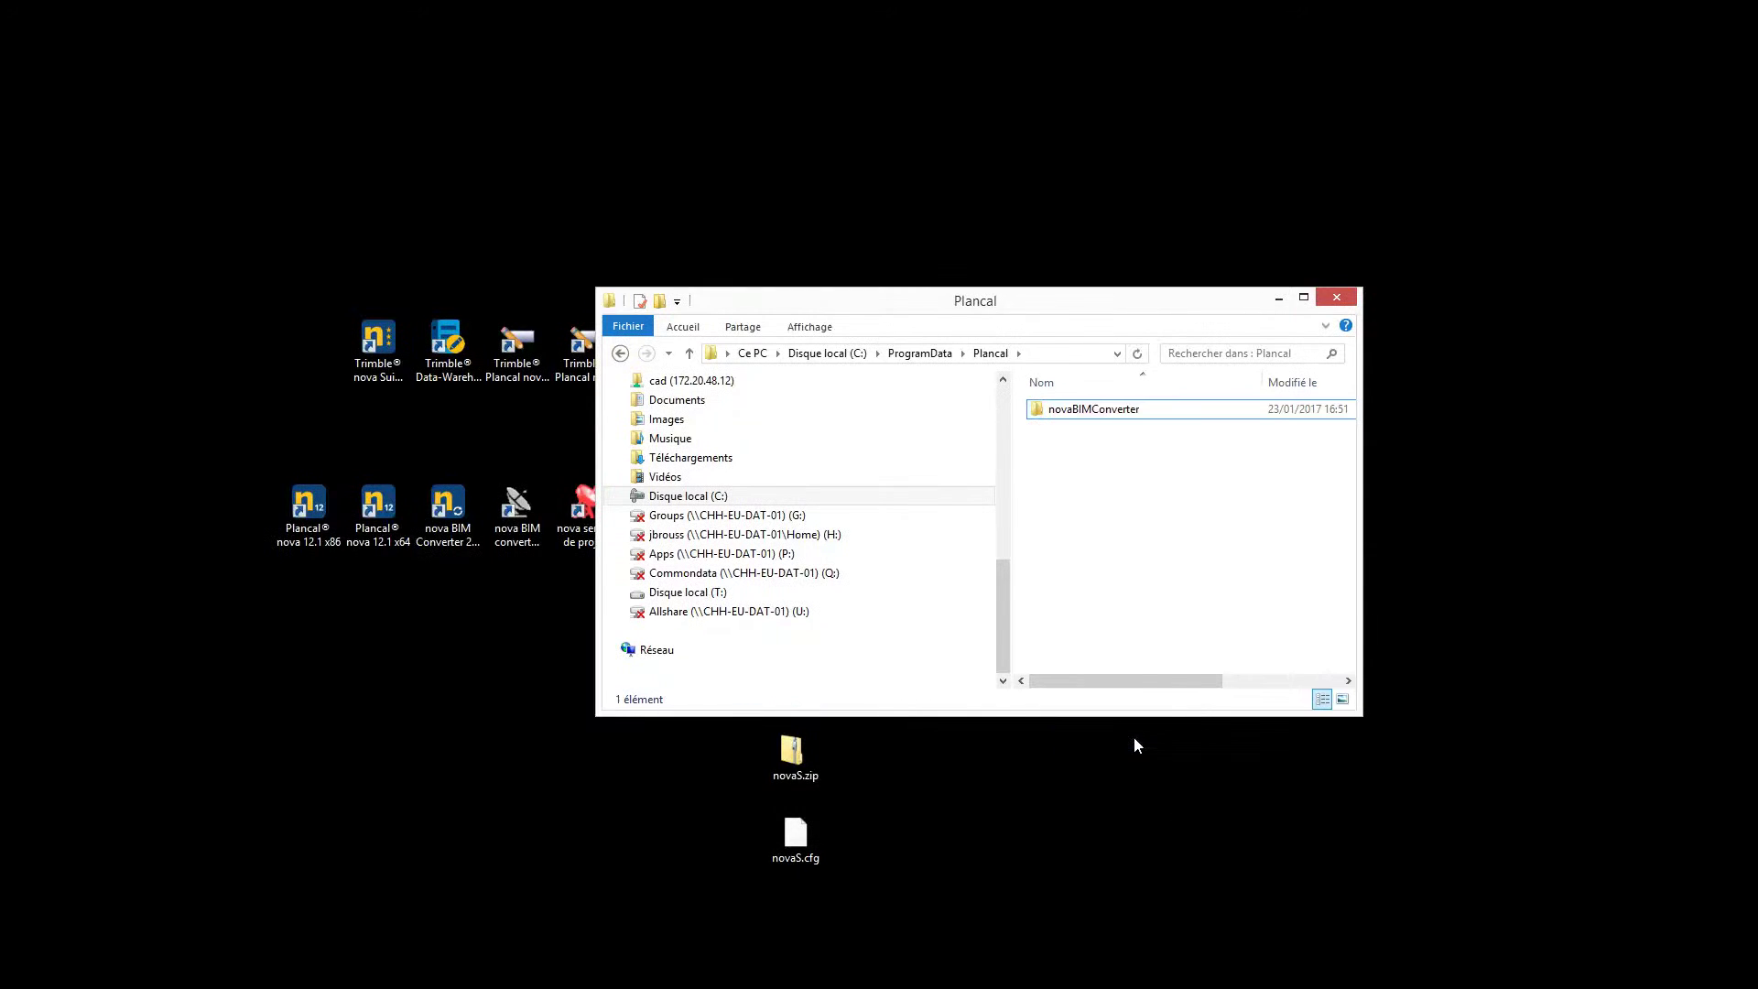
pyautogui.click(1344, 295)
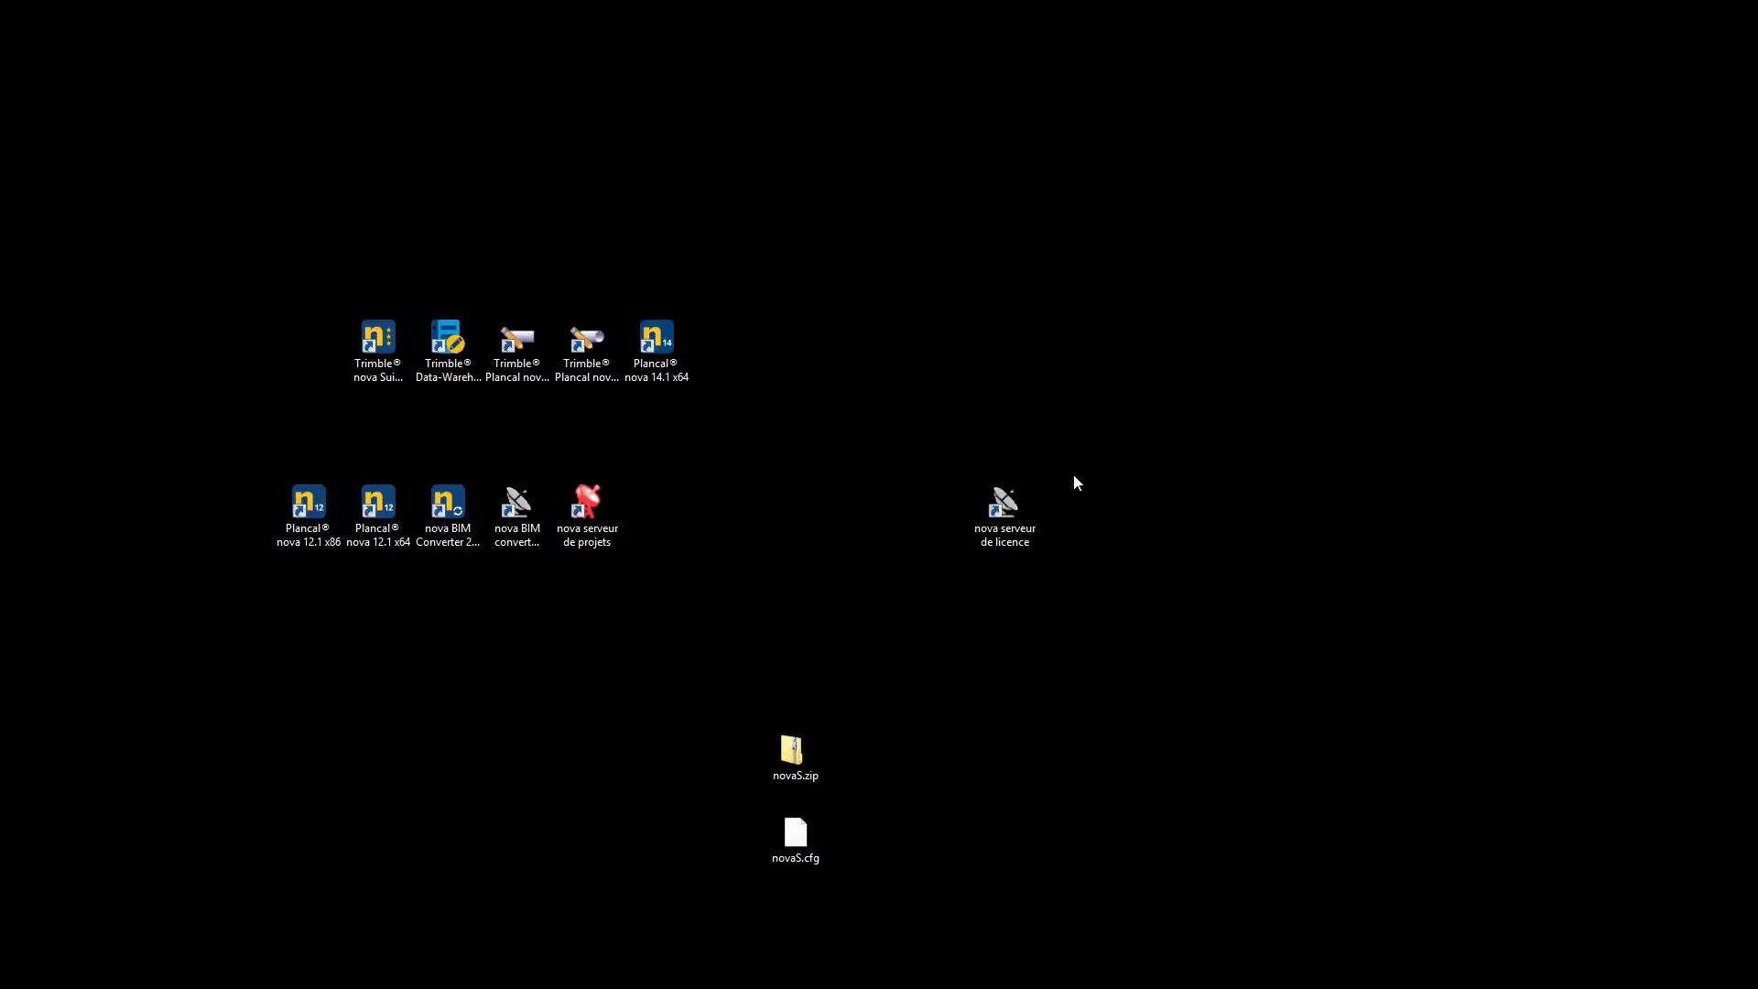
# Relaunch the licence server, enter the serial number, and request the release file for a local licence
pyautogui.doubleClick(1023, 499)
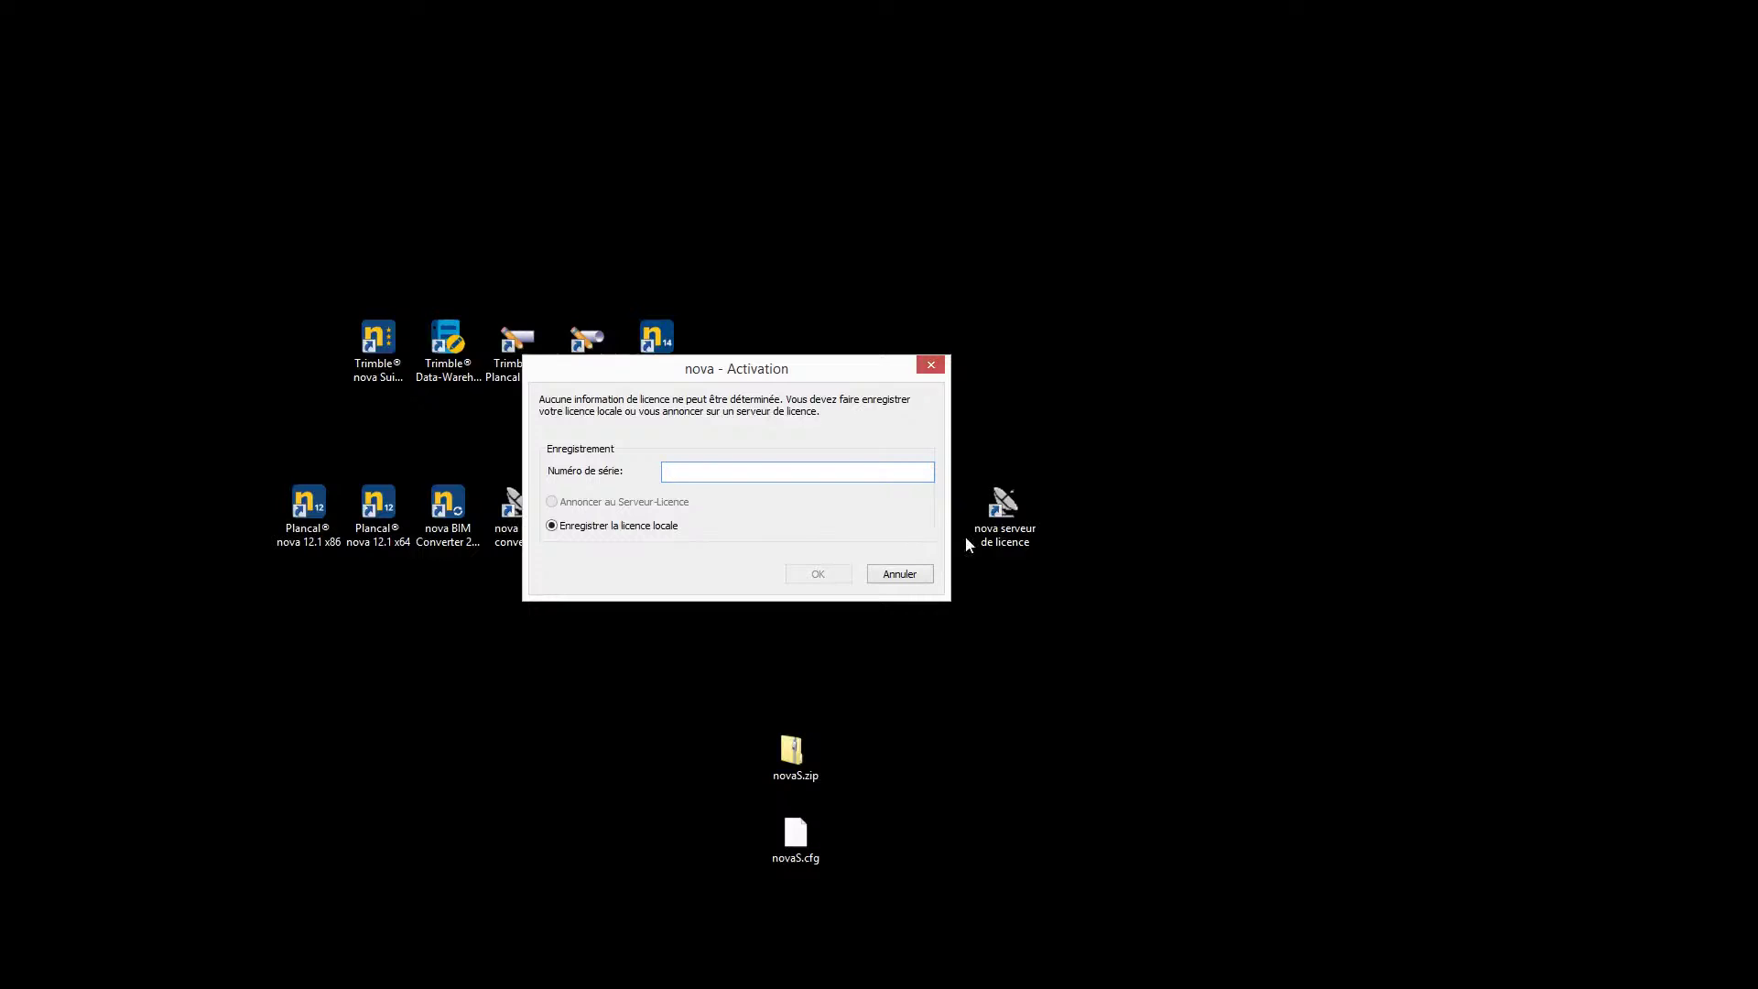
pyautogui.write('PFR-Exemple-SL01')
pyautogui.click(831, 574)
pyautogui.click(468, 482)
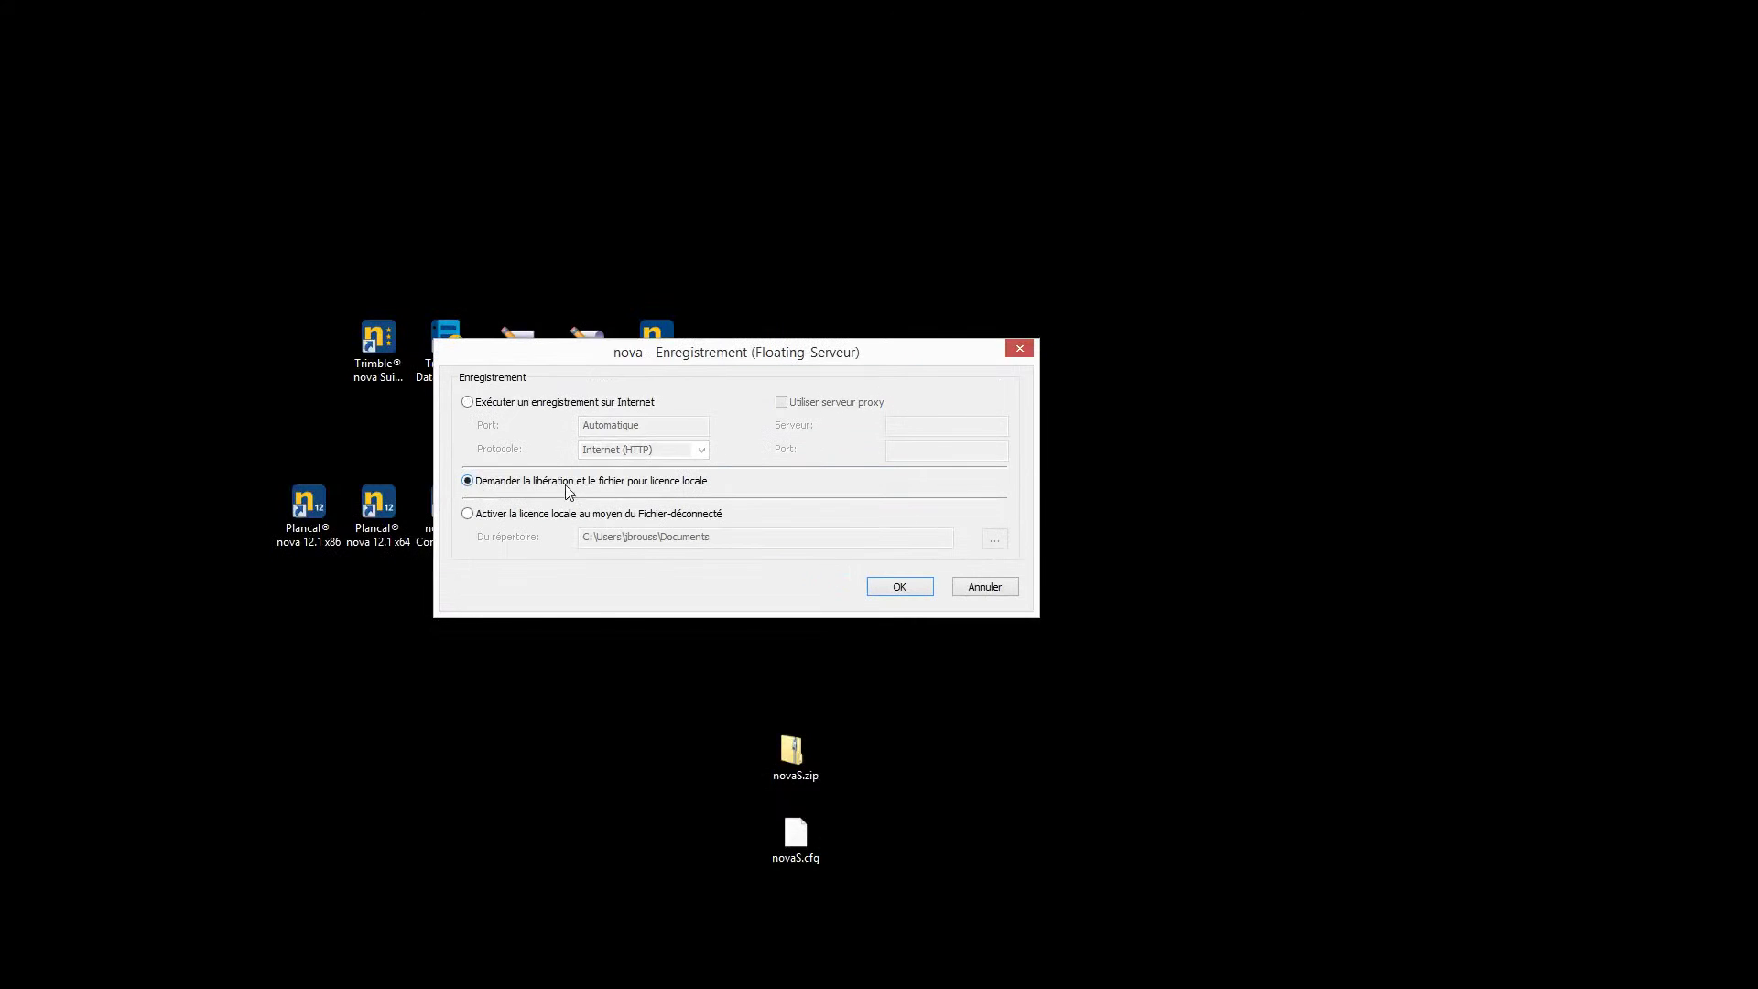
pyautogui.click(895, 588)
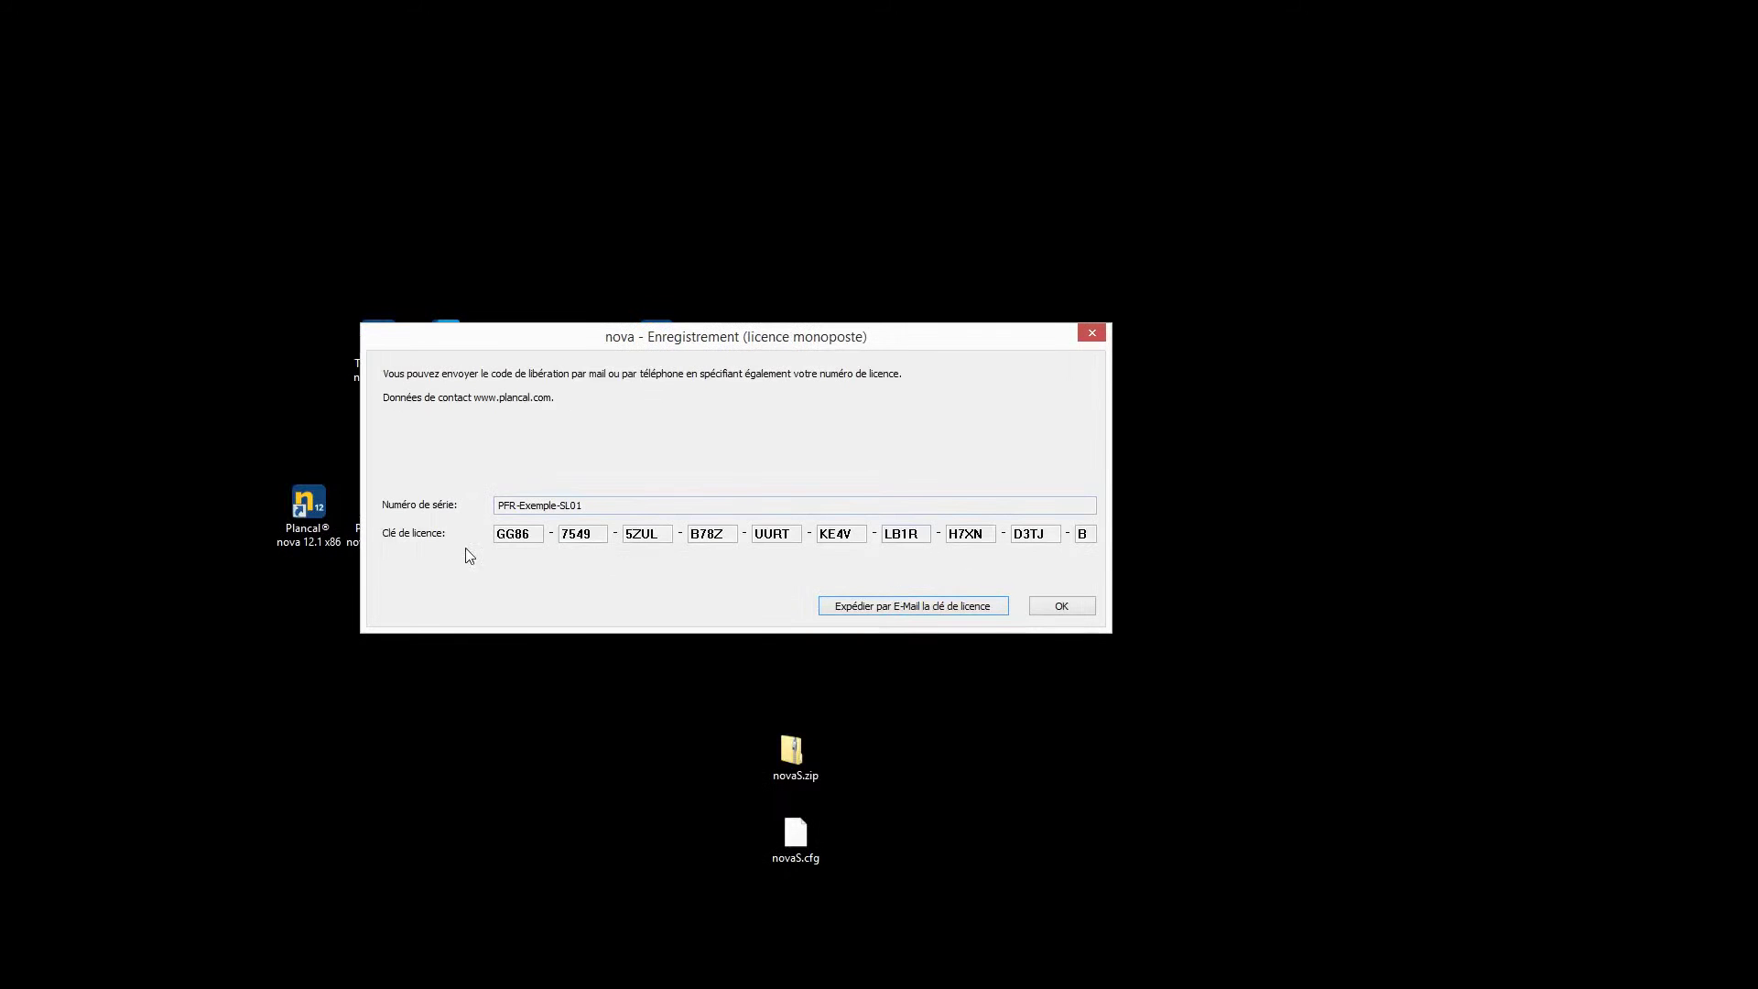